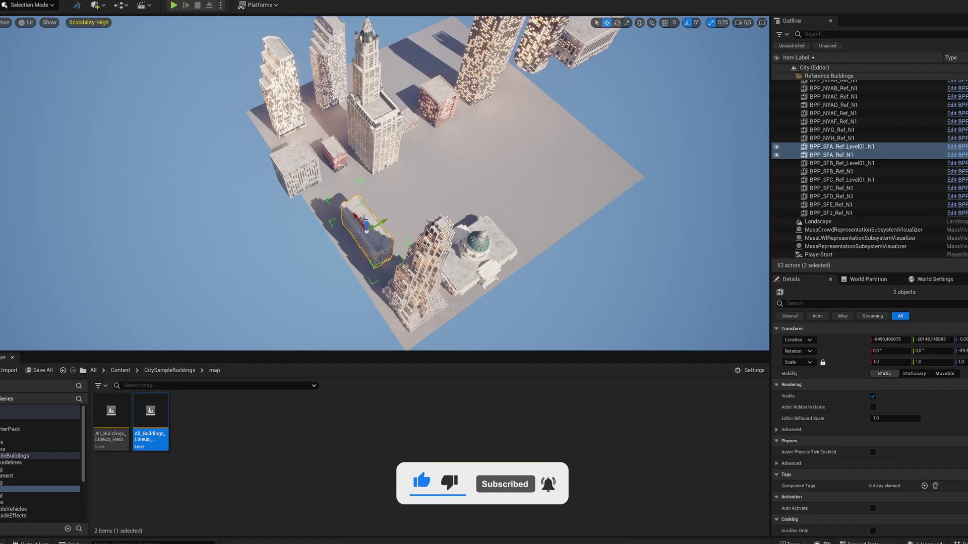
pyautogui.moveTo(365, 219); pyautogui.dragTo(378, 144, button='right')
pyautogui.click(252, 204)
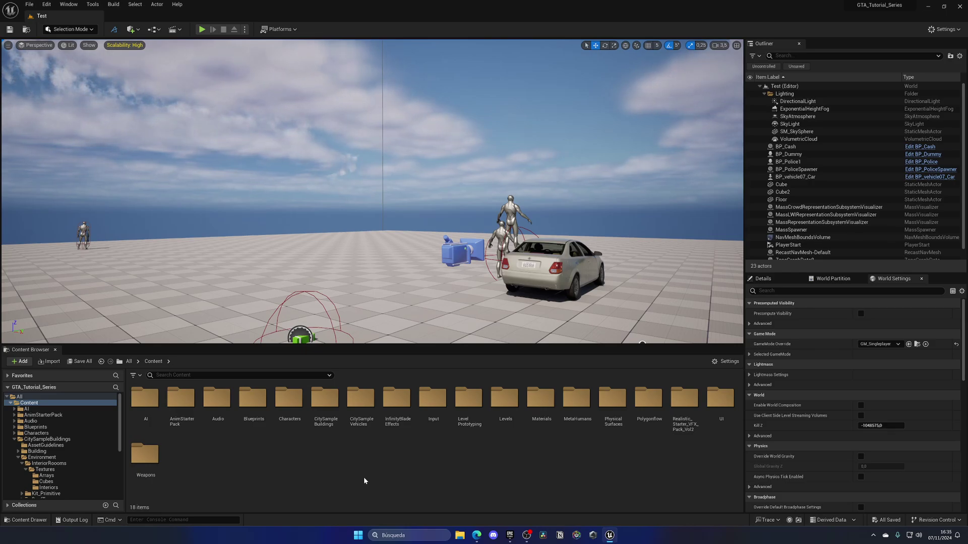
# Open the All_Buildings_Lineup_Reference level from the map folder of CitySampleBuildings
pyautogui.click(325, 403)
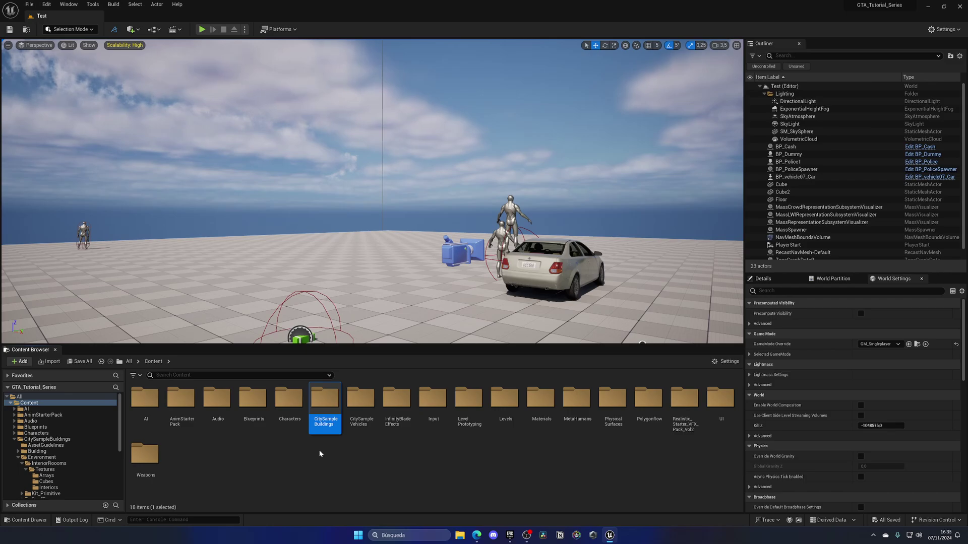
pyautogui.doubleClick(325, 398)
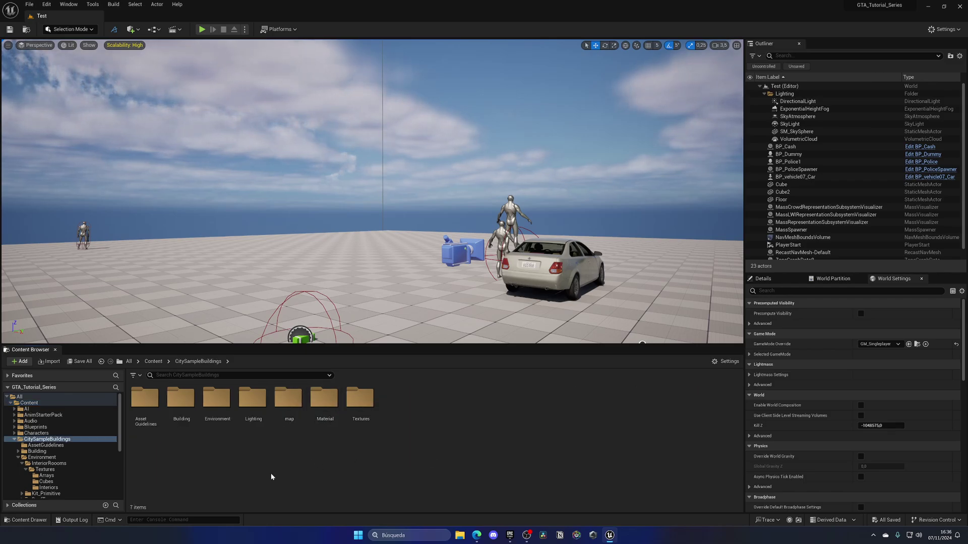
pyautogui.doubleClick(288, 398)
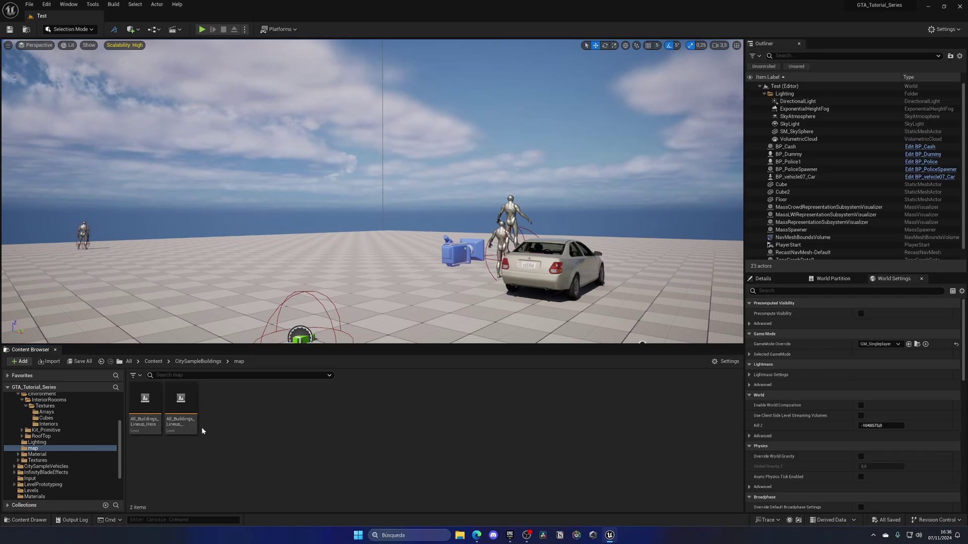
pyautogui.doubleClick(190, 417)
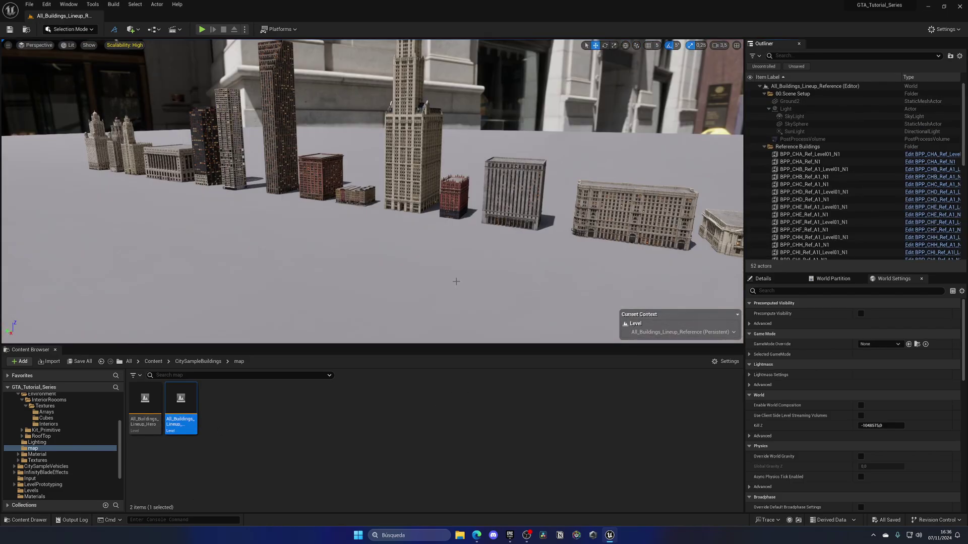
# Examine the reference buildings in the lineup level from several sides and distances
pyautogui.moveTo(456, 281); pyautogui.dragTo(539, 271, button='right')
pyautogui.press('a')
pyautogui.press('w')
pyautogui.moveTo(404, 282); pyautogui.dragTo(333, 243, button='right')
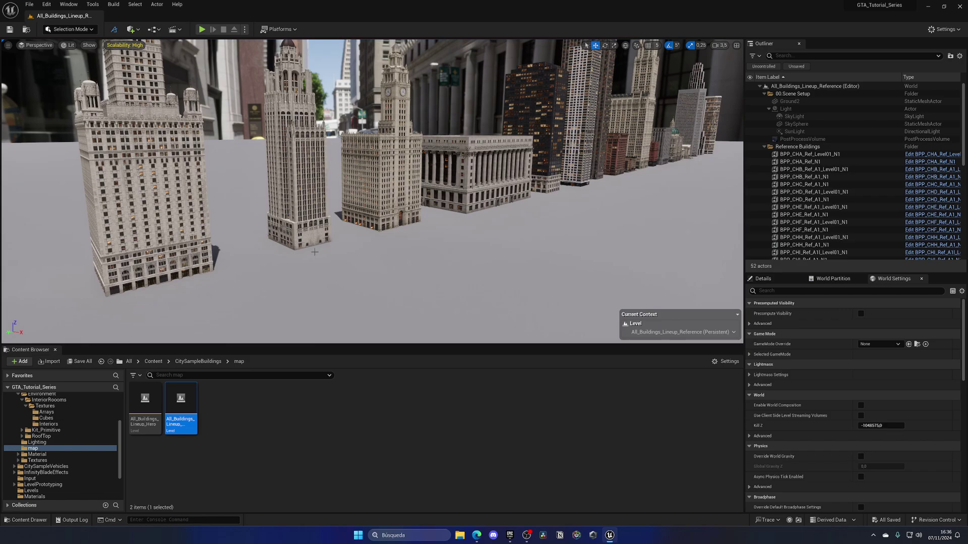
pyautogui.press('s')
pyautogui.moveTo(355, 208); pyautogui.dragTo(418, 227, button='right')
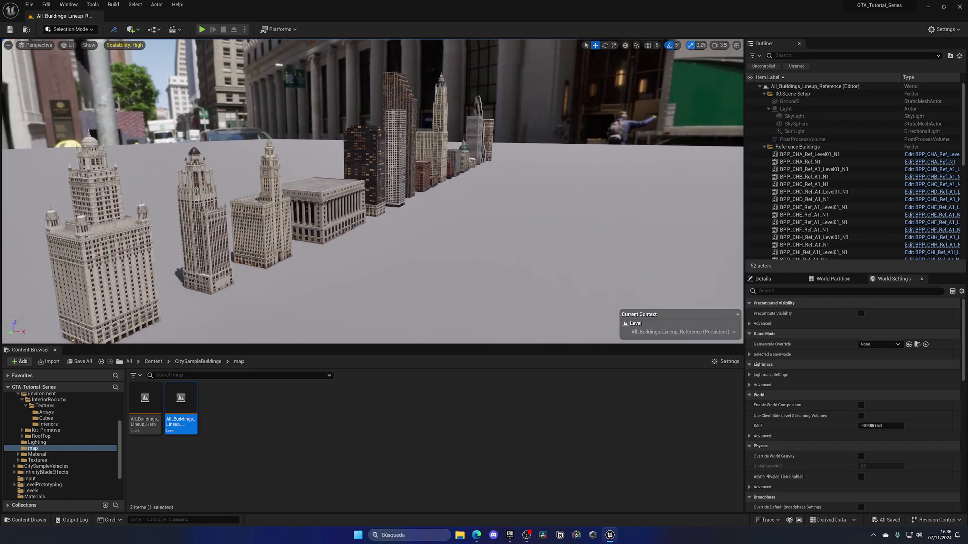
pyautogui.press('s')
pyautogui.moveTo(486, 215); pyautogui.dragTo(463, 222, button='right')
pyautogui.press('w')
pyautogui.moveTo(363, 325); pyautogui.dragTo(361, 254, button='right')
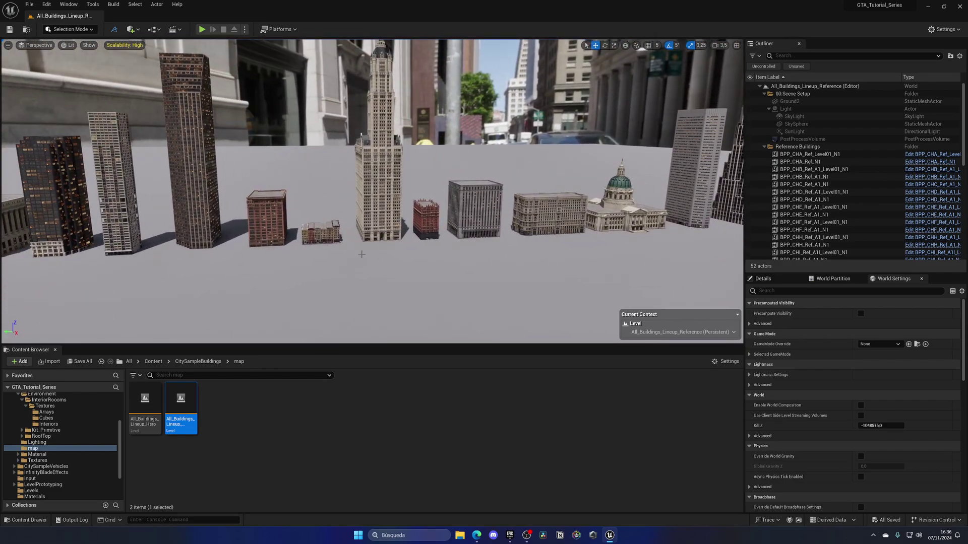
# Create a new level from the Basic template
pyautogui.click(30, 5)
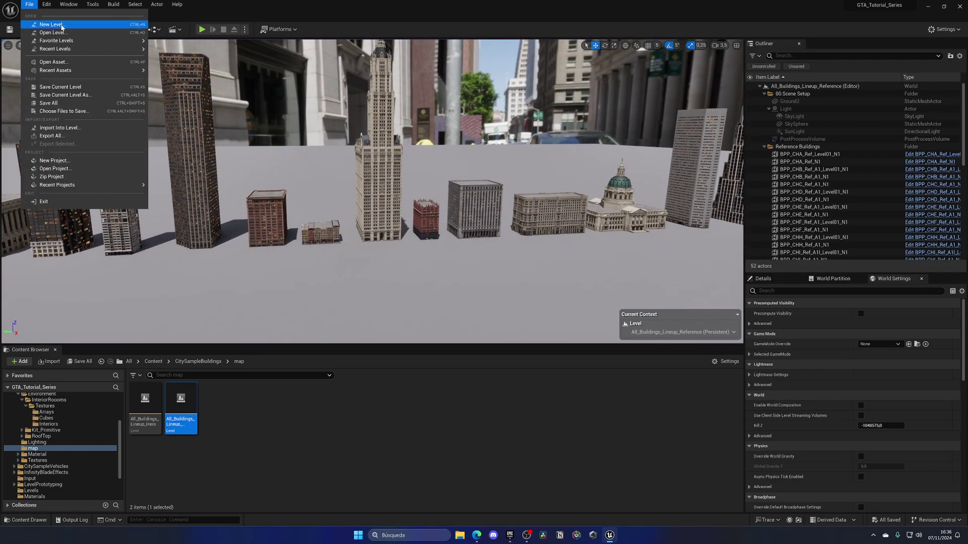
pyautogui.click(51, 23)
pyautogui.click(501, 252)
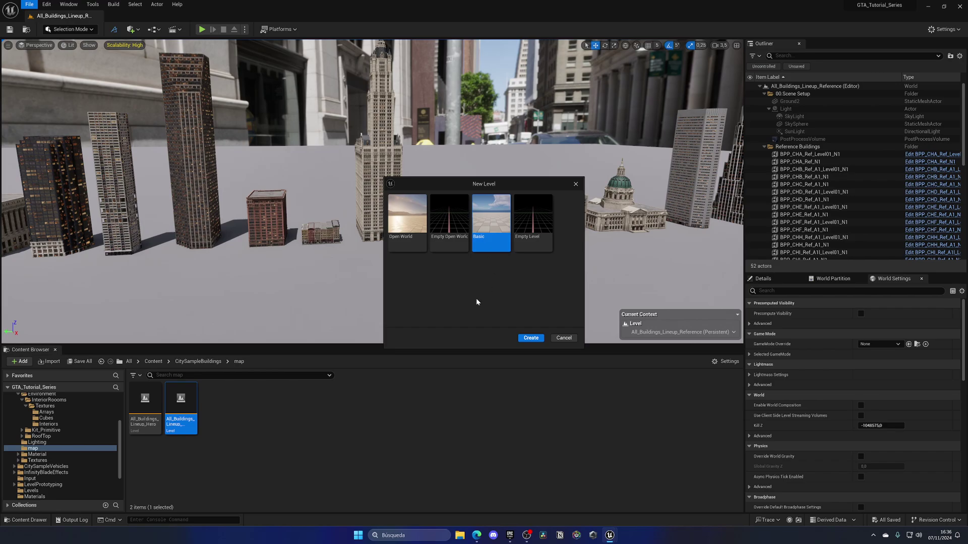
pyautogui.click(527, 338)
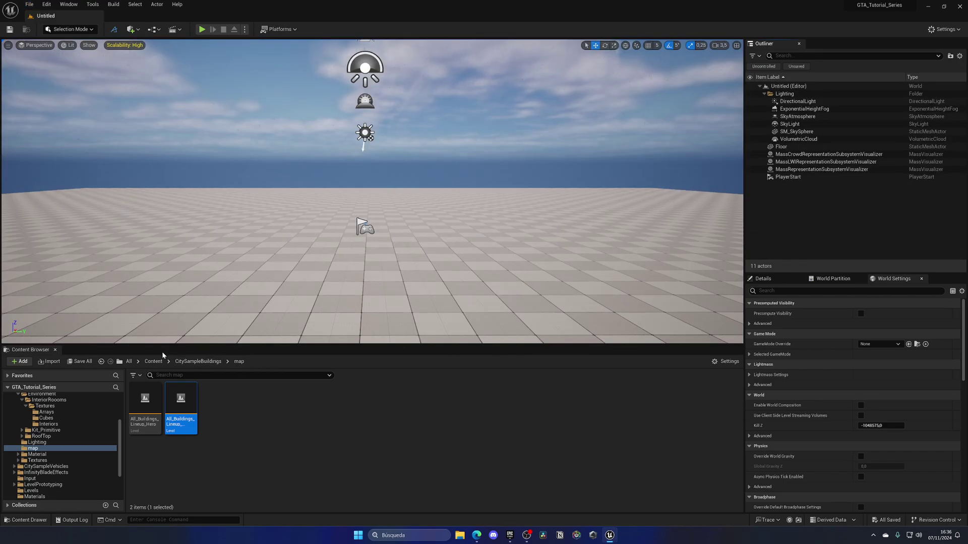
# Select the PlayerStart, show its details and nudge it slightly along the X axis
pyautogui.click(364, 228)
pyautogui.moveTo(364, 228); pyautogui.dragTo(212, 231, button='right')
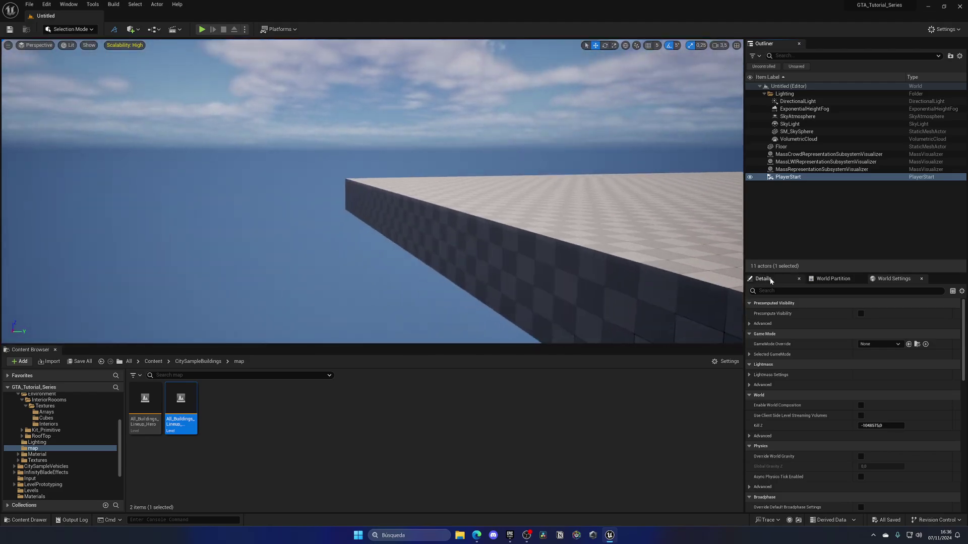
pyautogui.click(771, 280)
pyautogui.moveTo(504, 212); pyautogui.dragTo(463, 212, button='right')
pyautogui.scroll(-2, 504, 212)
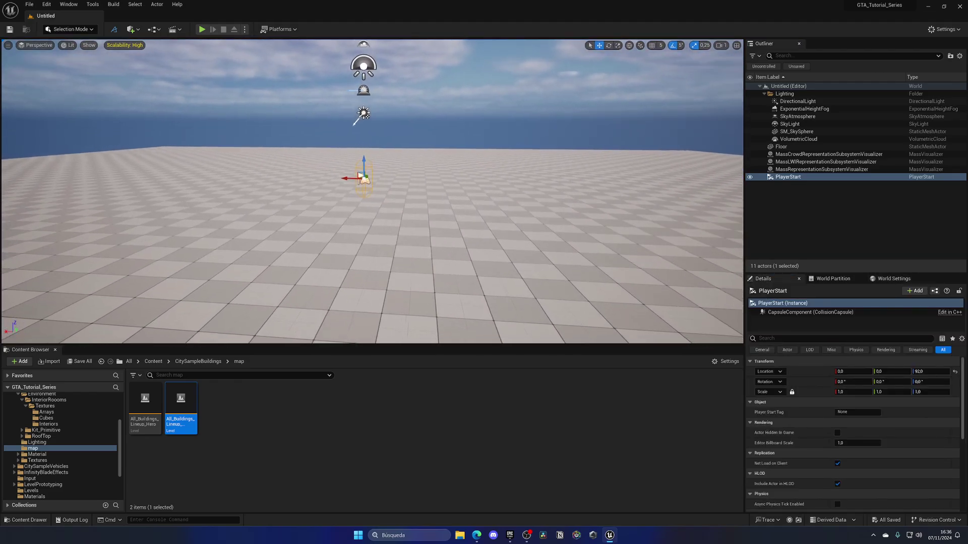
pyautogui.moveTo(349, 182); pyautogui.dragTo(345, 183)
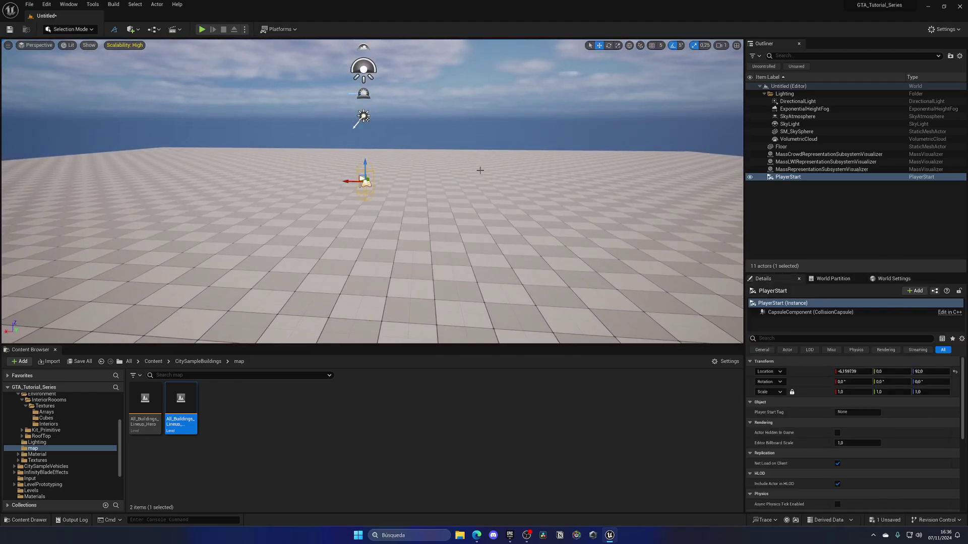
# Save the new level as City in the Levels folder and return to the Content root folder
pyautogui.hotkey('ctrl', 's')
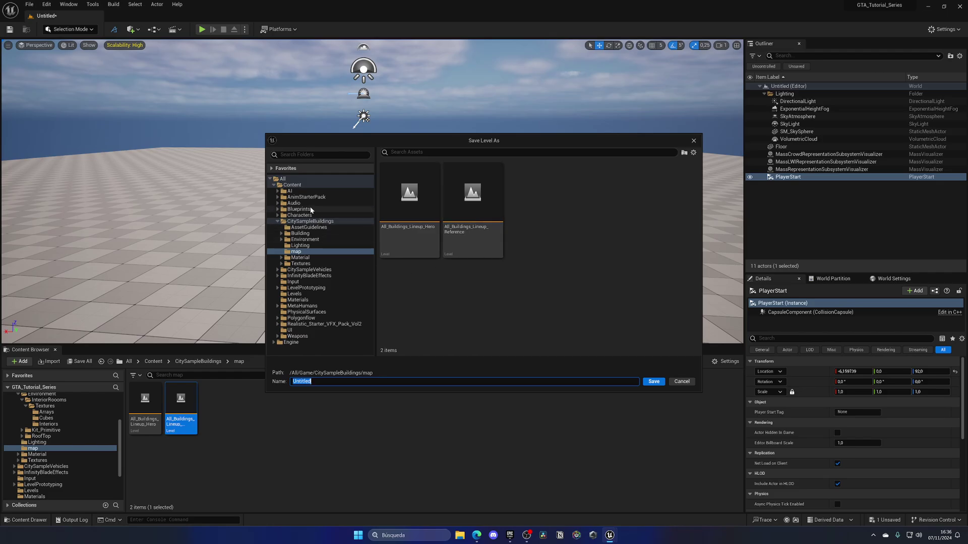
pyautogui.click(292, 186)
pyautogui.scroll(-3, 557, 283)
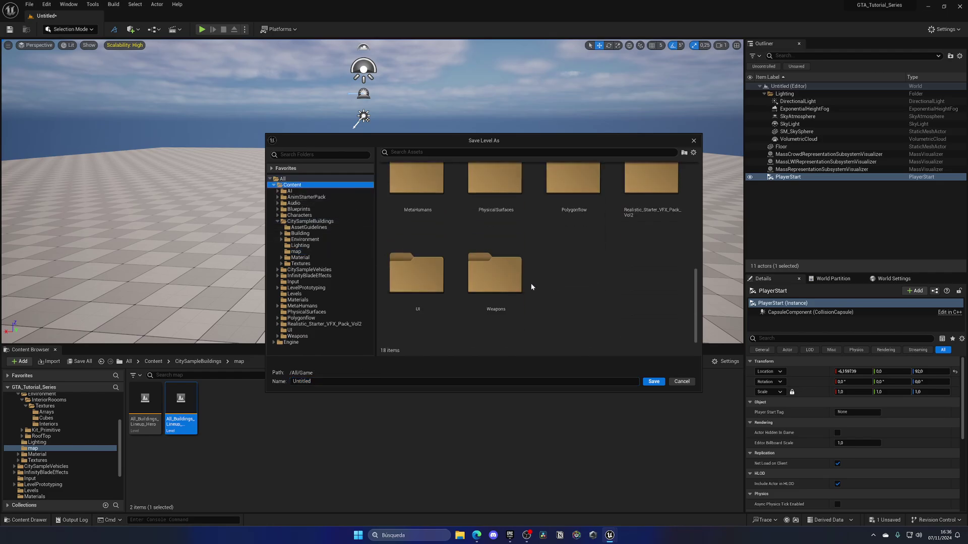
pyautogui.scroll(3, 545, 293)
pyautogui.doubleClick(566, 270)
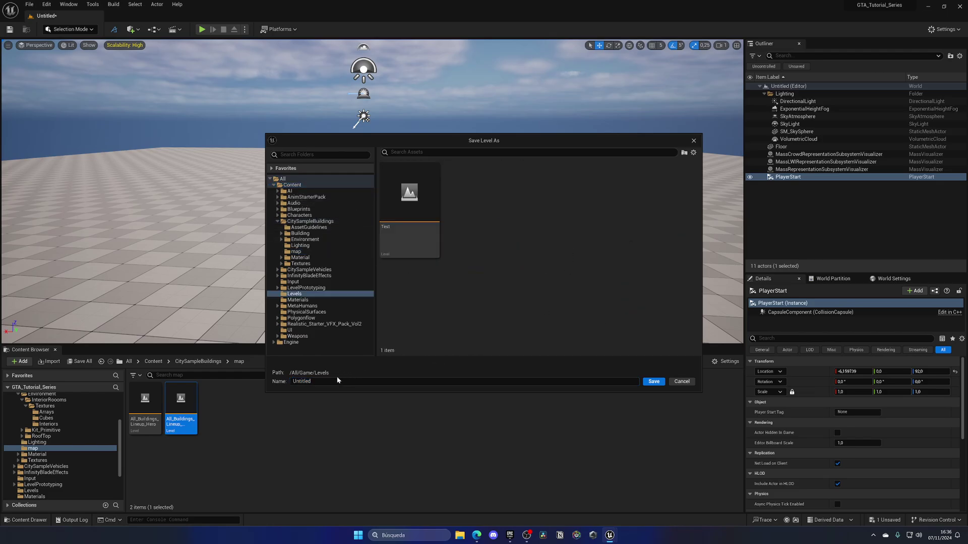
pyautogui.click(286, 382)
pyautogui.write('City')
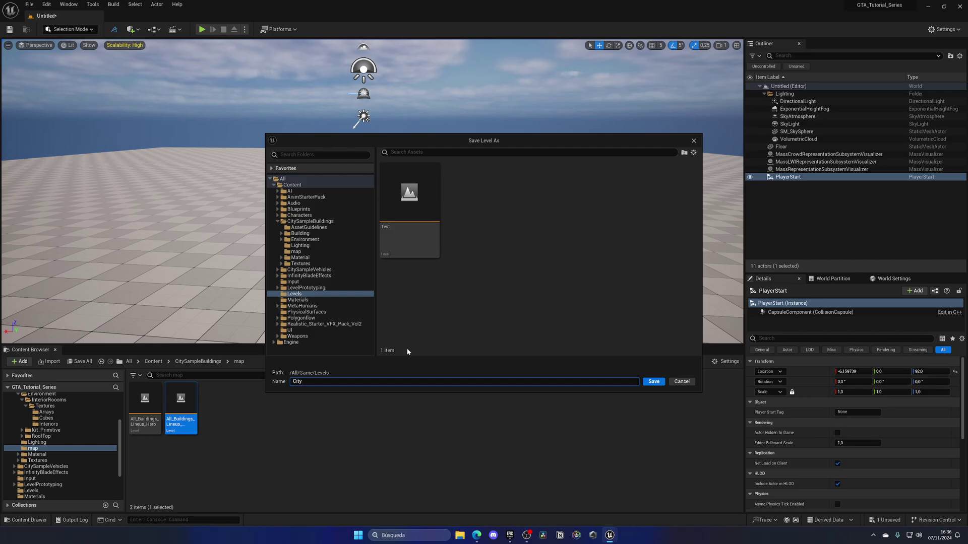
pyautogui.press('Return')
pyautogui.click(153, 361)
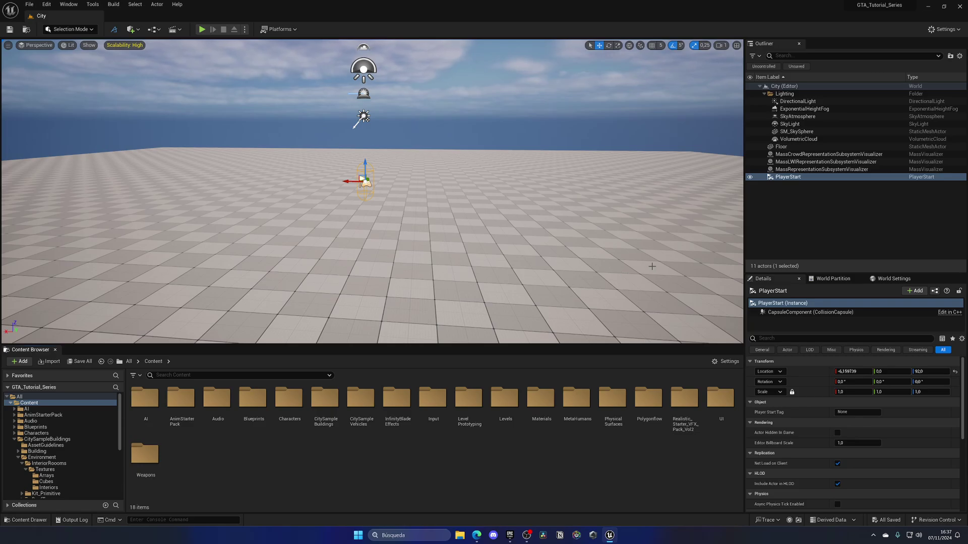
# Set the level's GameMode Override to GM_Singleplayer and return to the PlayerStart's details
pyautogui.click(892, 280)
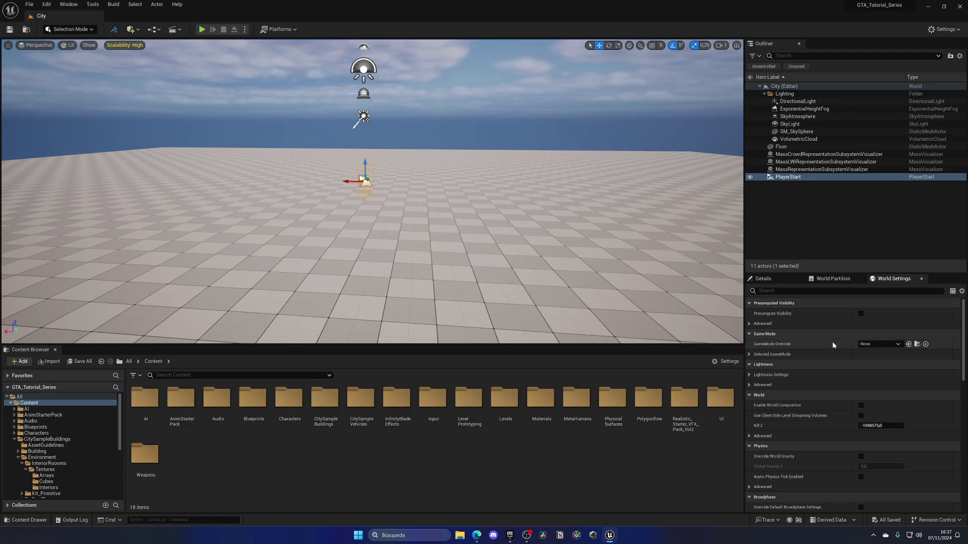
pyautogui.click(872, 345)
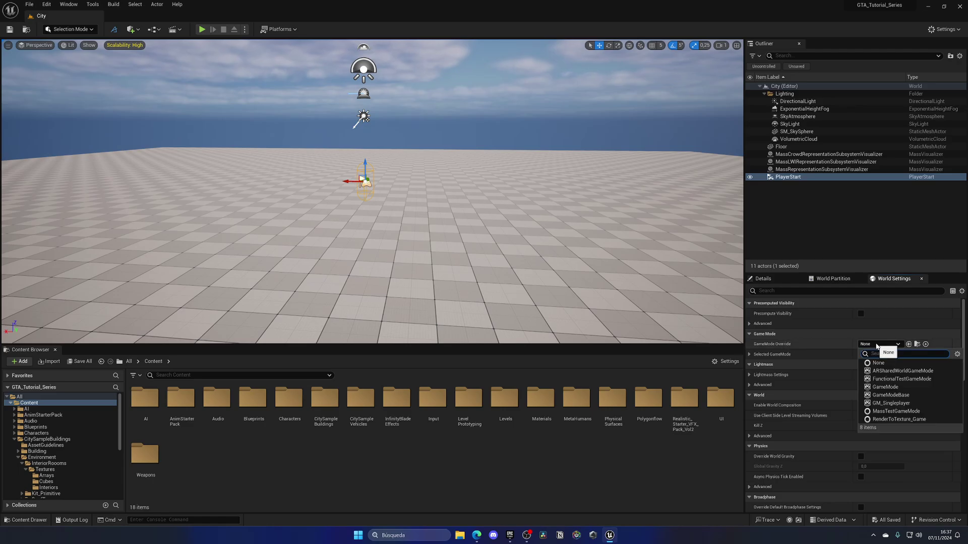
pyautogui.click(891, 403)
pyautogui.click(762, 279)
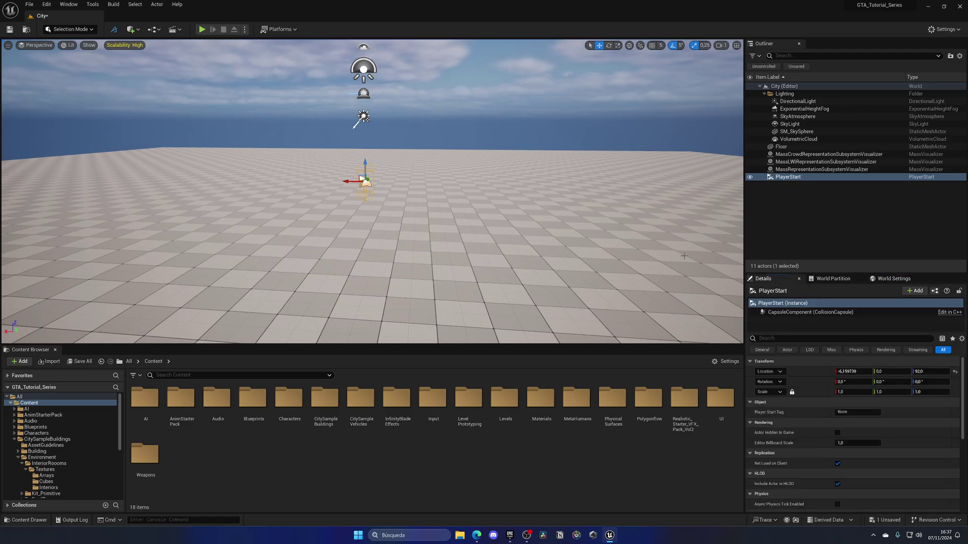
# Play-test the City level by running the character across the floor, and stop the session
pyautogui.click(202, 29)
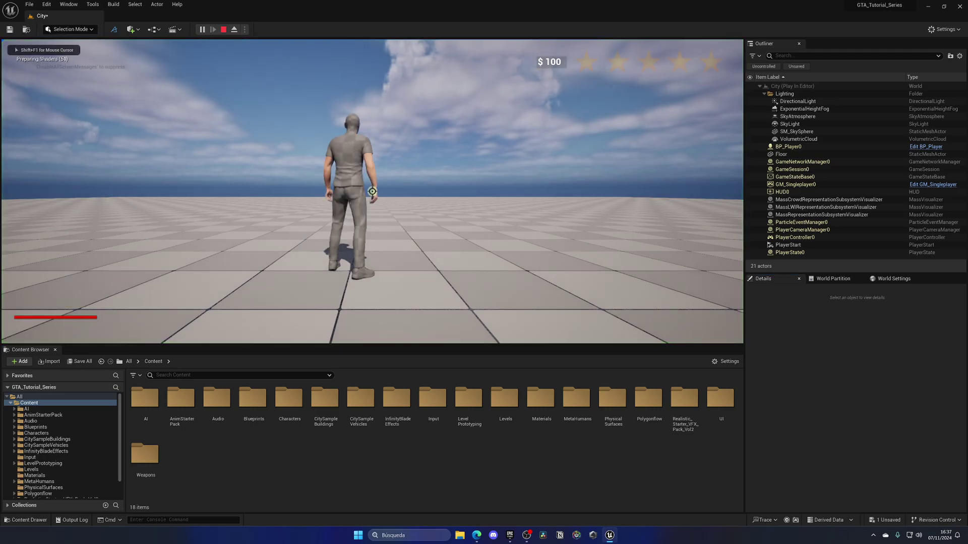
pyautogui.press('w')
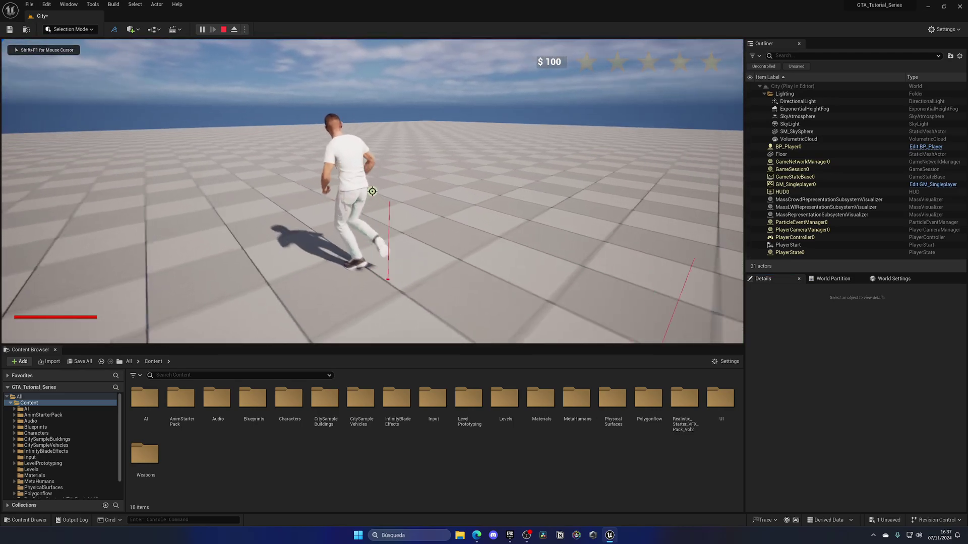
pyautogui.press('w')
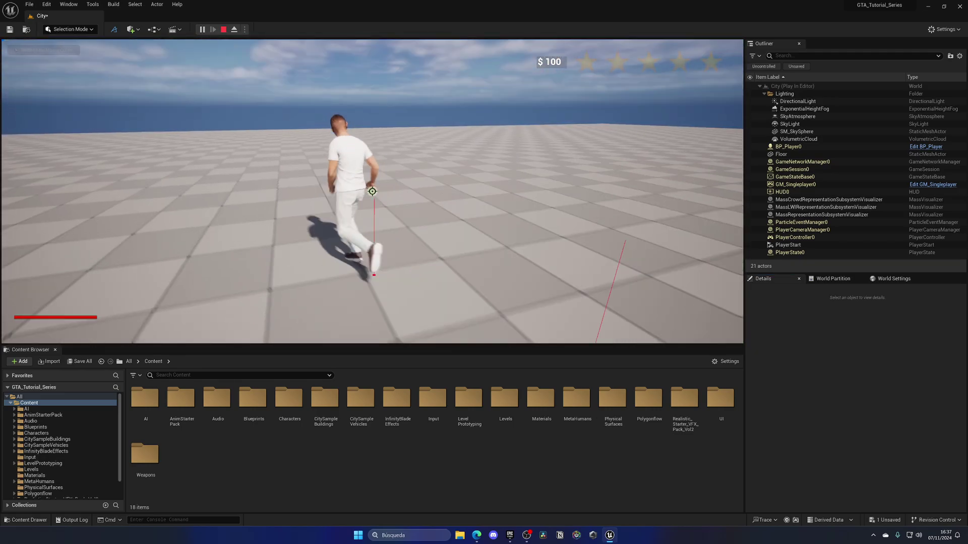
pyautogui.press('Escape')
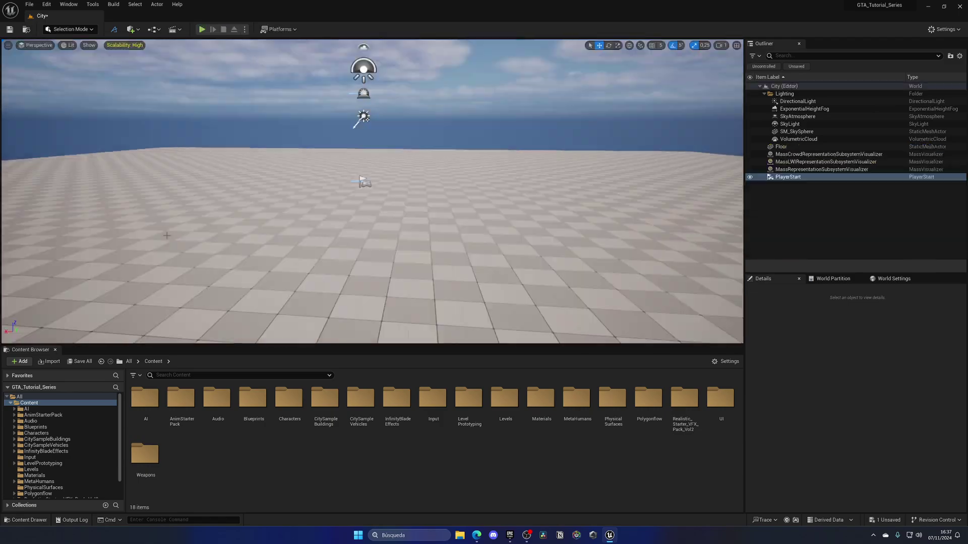
# Delete the default floor from the City level
pyautogui.press('s')
pyautogui.moveTo(372, 192); pyautogui.dragTo(465, 179, button='right')
pyautogui.press('s')
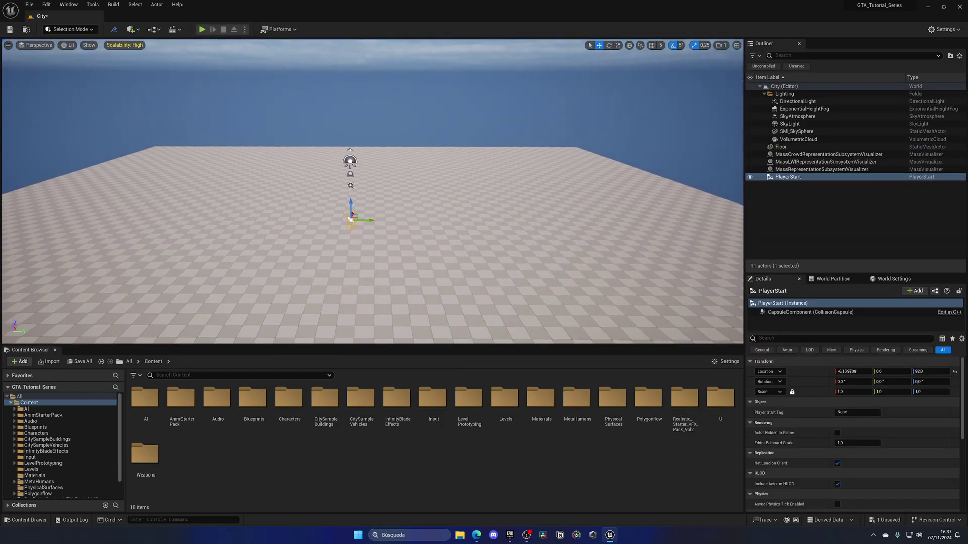
pyautogui.click(450, 218)
pyautogui.press('Delete')
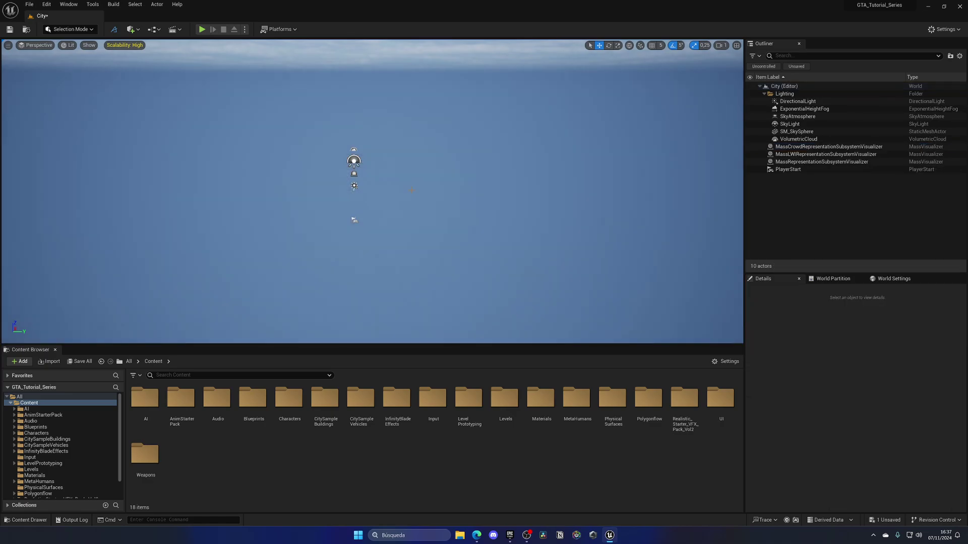
# Create a new landscape with the default 63x63 section size and 8 x 8 components, and return to Selection mode
pyautogui.click(76, 30)
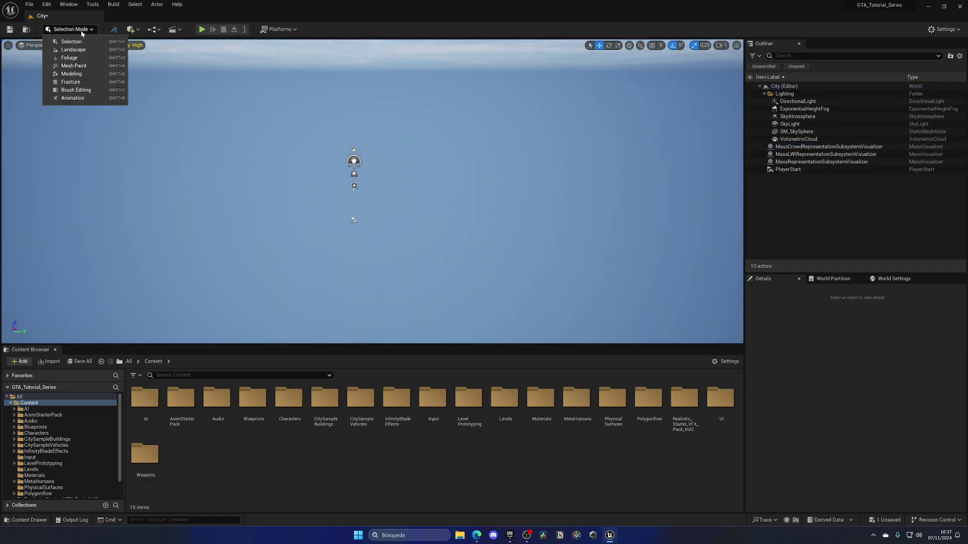
pyautogui.click(75, 50)
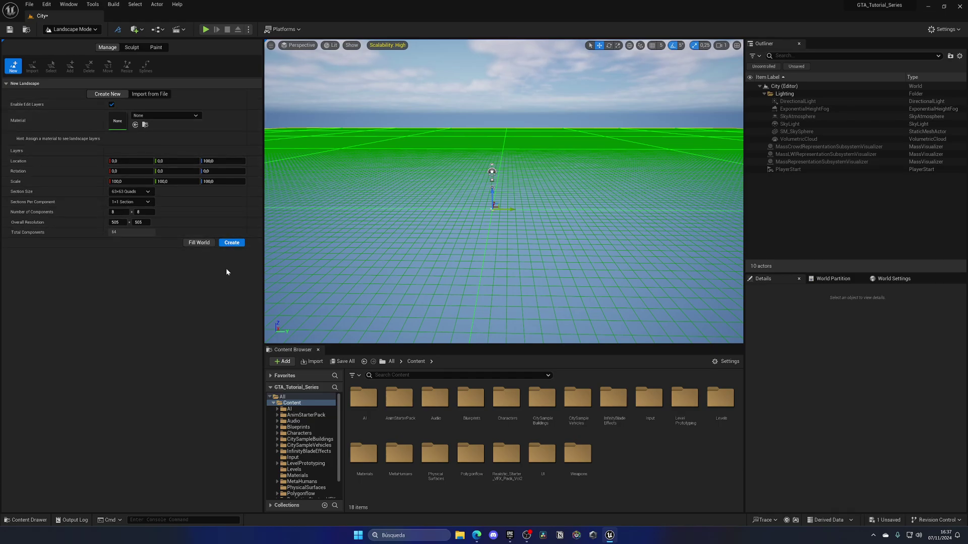
pyautogui.click(235, 246)
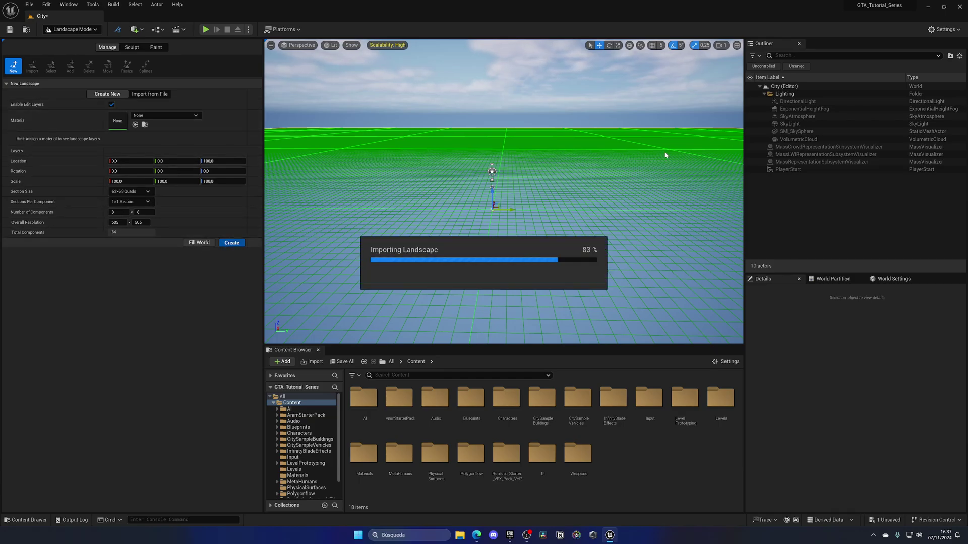
pyautogui.click(78, 29)
pyautogui.click(66, 42)
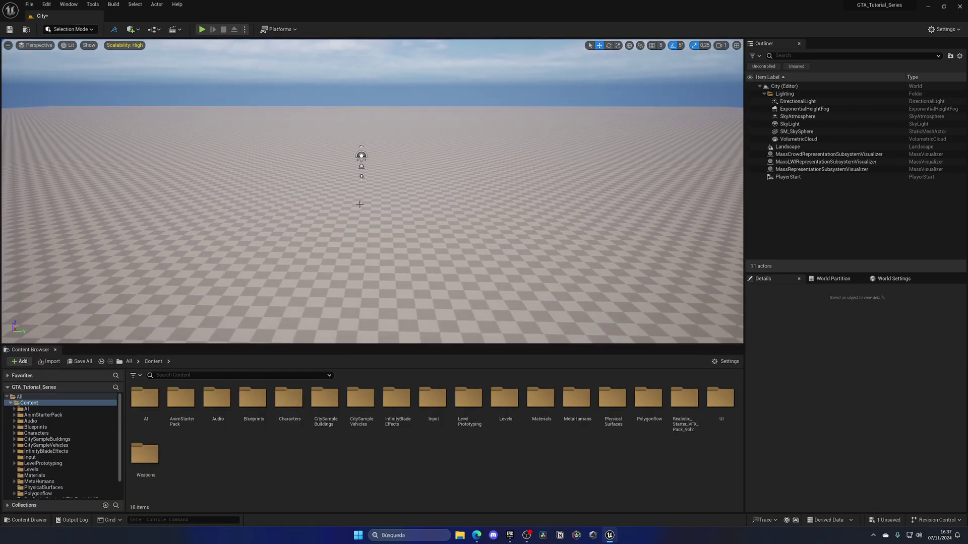
# Reset the PlayerStart's location to the world origin and snap it to the ground
pyautogui.click(361, 197)
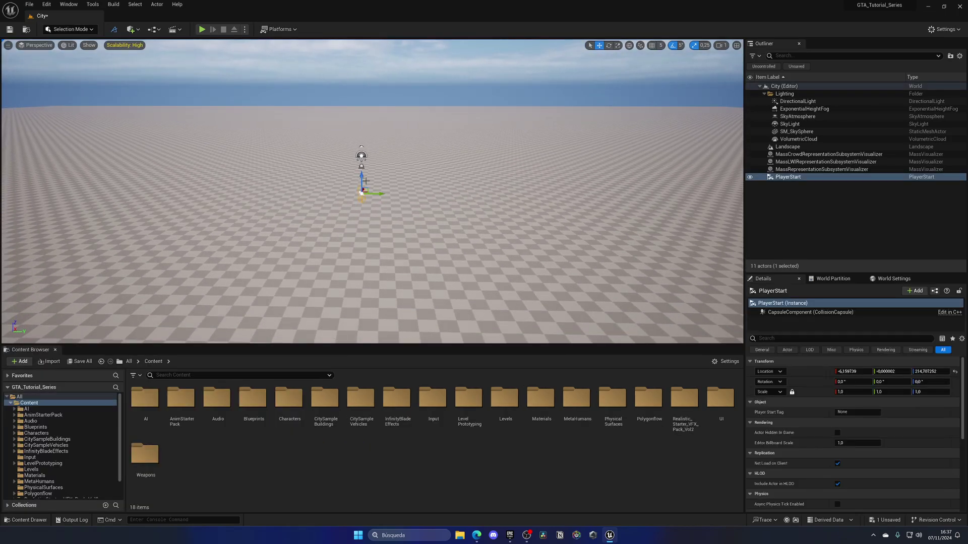
pyautogui.press('End')
pyautogui.click(954, 372)
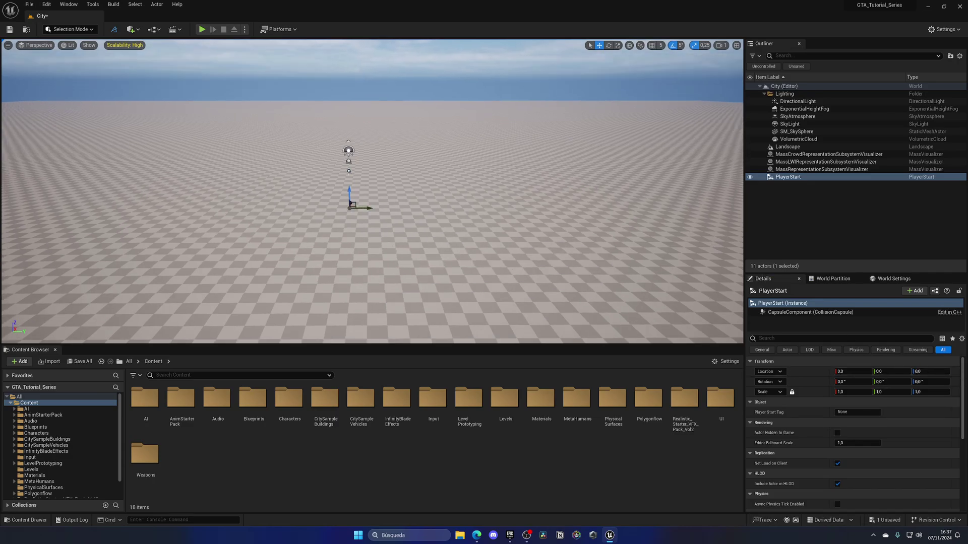
pyautogui.moveTo(364, 212); pyautogui.dragTo(322, 204, button='right')
pyautogui.press('End')
pyautogui.click(364, 186)
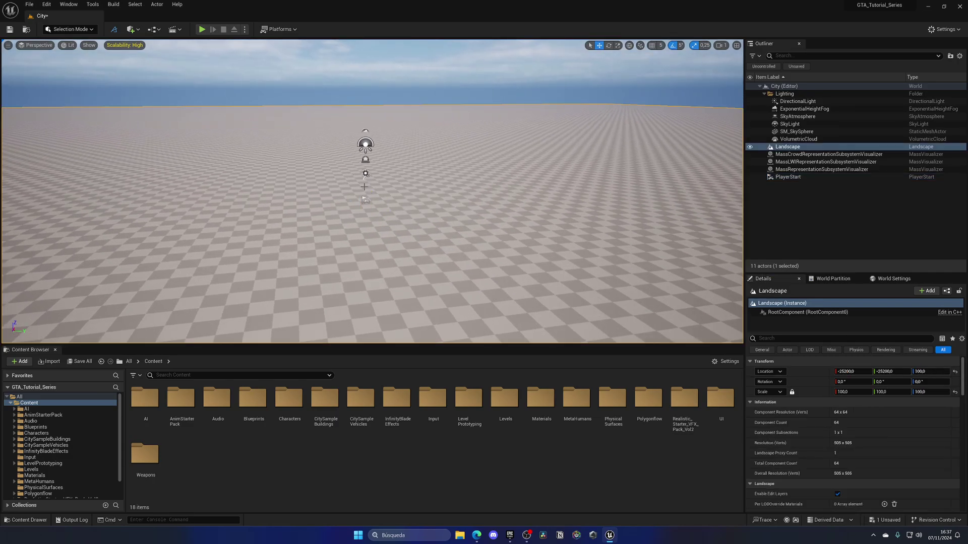
# Save the City level and play-test it on the new landscape from the PlayerStart, ending the session after the check
pyautogui.click(366, 200)
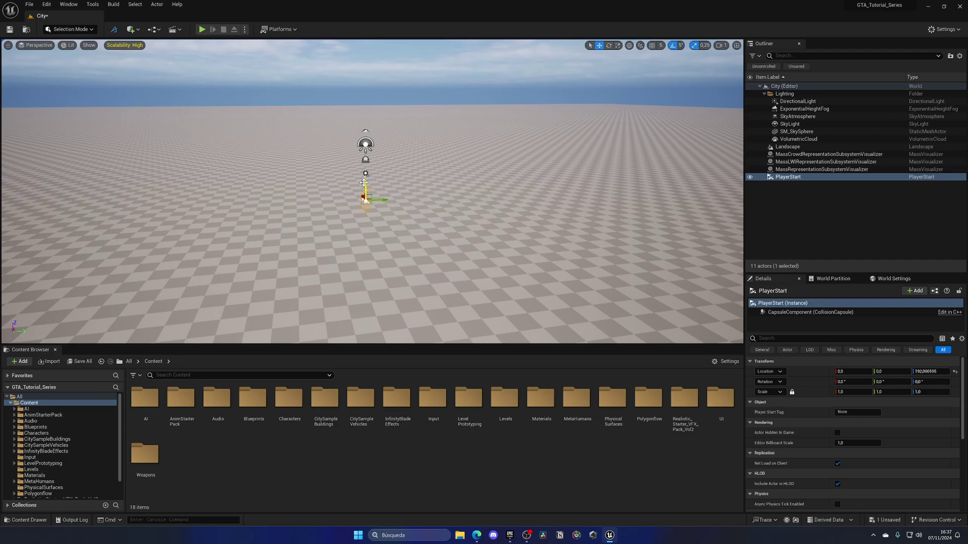
pyautogui.hotkey('ctrl', 's')
pyautogui.click(202, 29)
pyautogui.press('w')
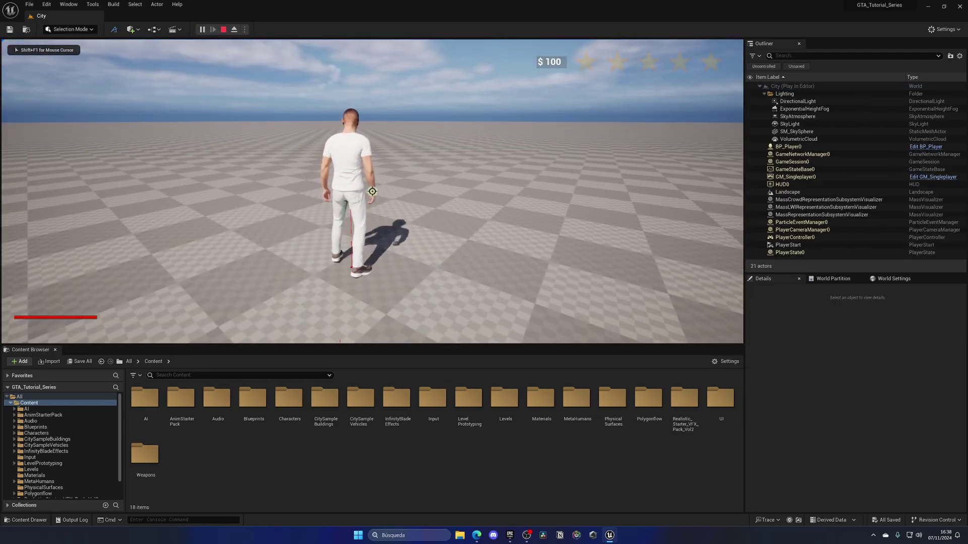
pyautogui.press('Escape')
pyautogui.press('s')
pyautogui.moveTo(372, 191); pyautogui.dragTo(393, 192, button='right')
pyautogui.click(853, 234)
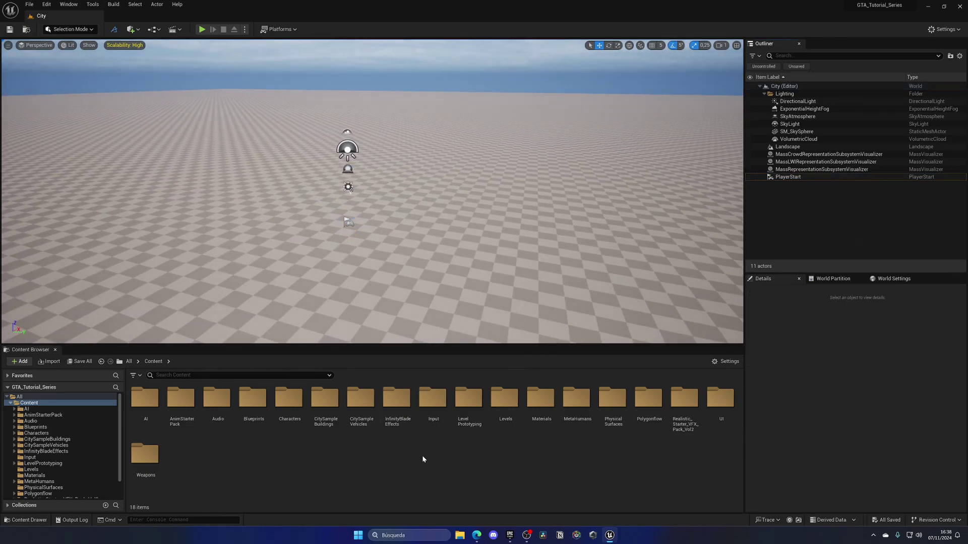
# Open the All_Buildings_Lineup_Reference level from the map folder of CitySampleBuildings and view the whole row of buildings
pyautogui.doubleClick(331, 406)
pyautogui.doubleClick(299, 415)
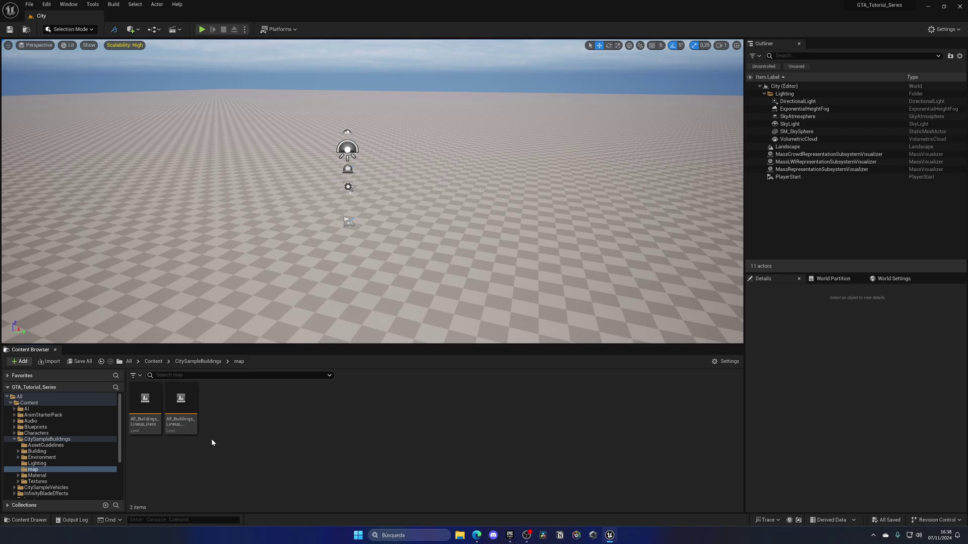
pyautogui.doubleClick(195, 414)
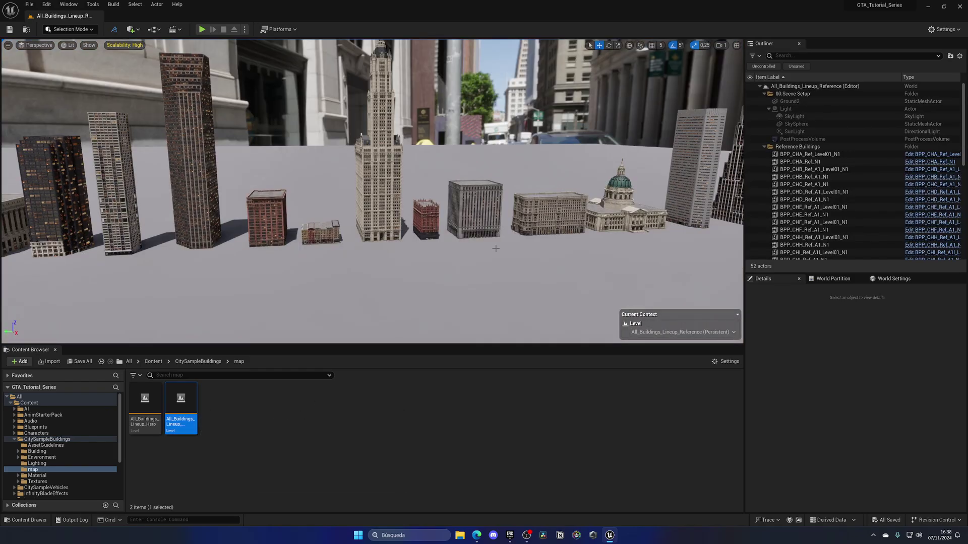
pyautogui.moveTo(495, 248)
pyautogui.mouseDown(button='right')
pyautogui.moveTo(404, 249)
pyautogui.moveTo(453, 268)
pyautogui.moveTo(479, 250)
pyautogui.mouseUp(button='right')
pyautogui.scroll(4, 496, 249)
pyautogui.press('s')
pyautogui.scroll(1, 473, 258)
# Select all immediate children of the Reference Buildings folder and copy them
pyautogui.click(91, 227)
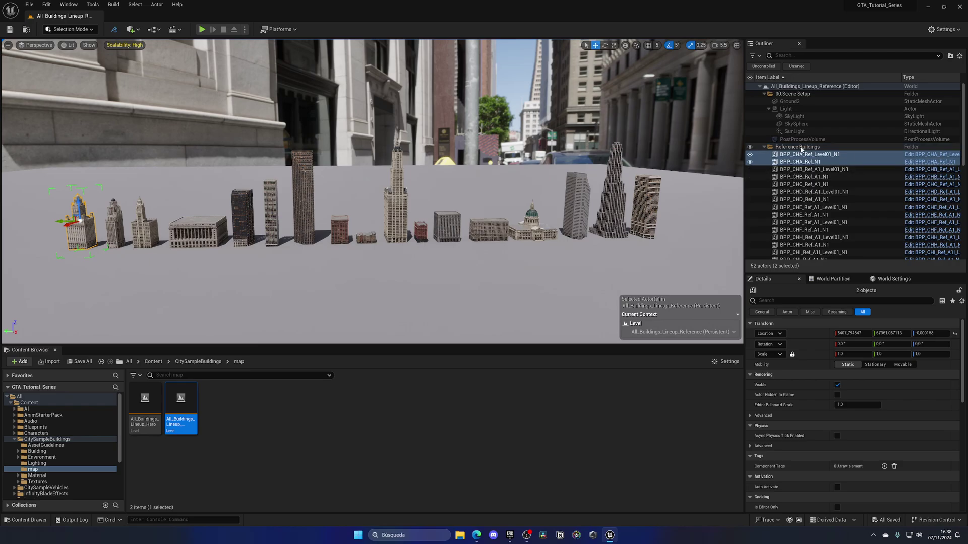
pyautogui.click(817, 162)
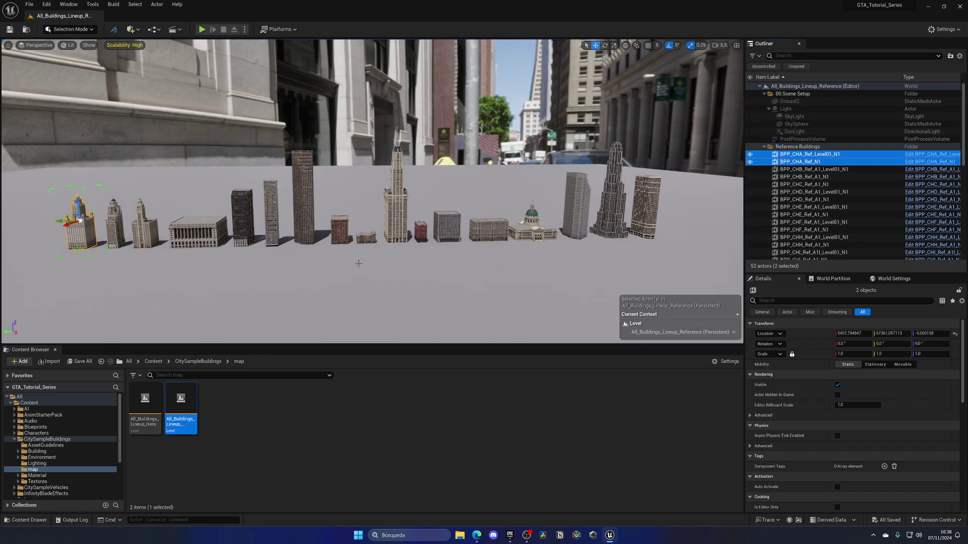
pyautogui.click(804, 147)
pyautogui.rightClick(804, 148)
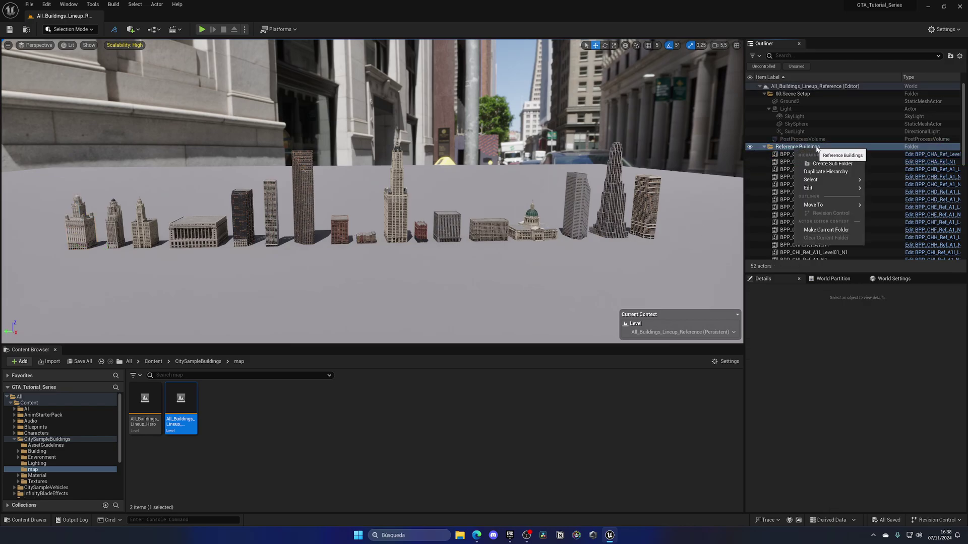
pyautogui.moveTo(827, 180)
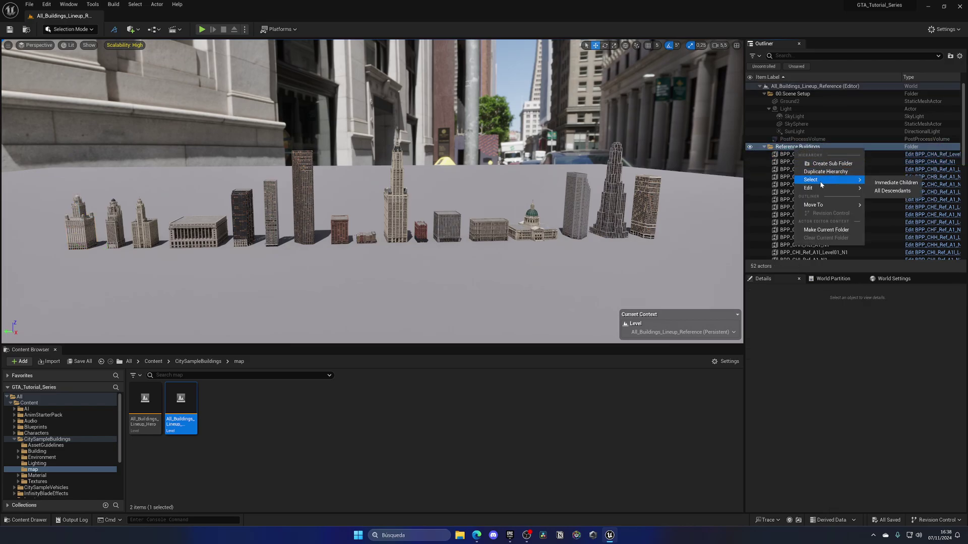
pyautogui.click(894, 184)
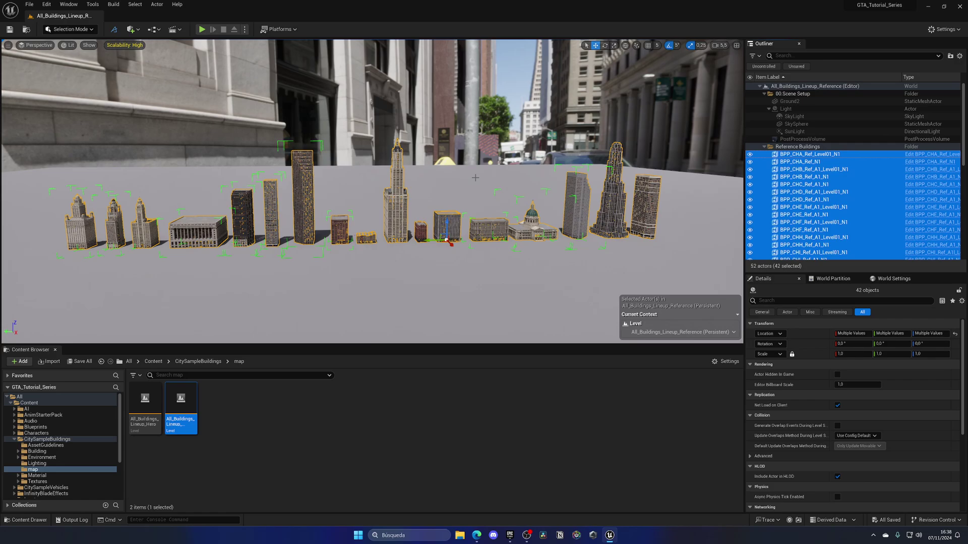
# Reopen the City level and paste the copied Reference Buildings into it
pyautogui.click(30, 4)
pyautogui.moveTo(143, 50)
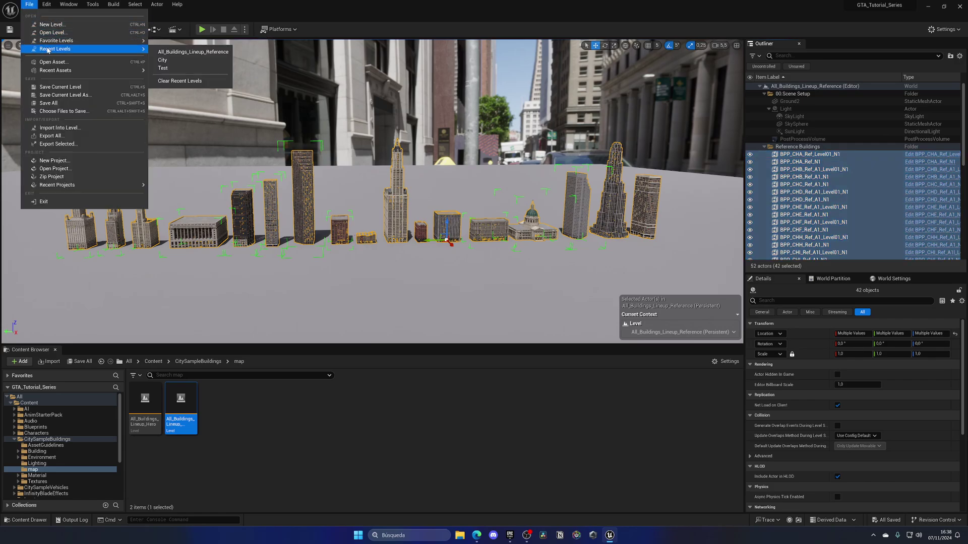
pyautogui.click(182, 62)
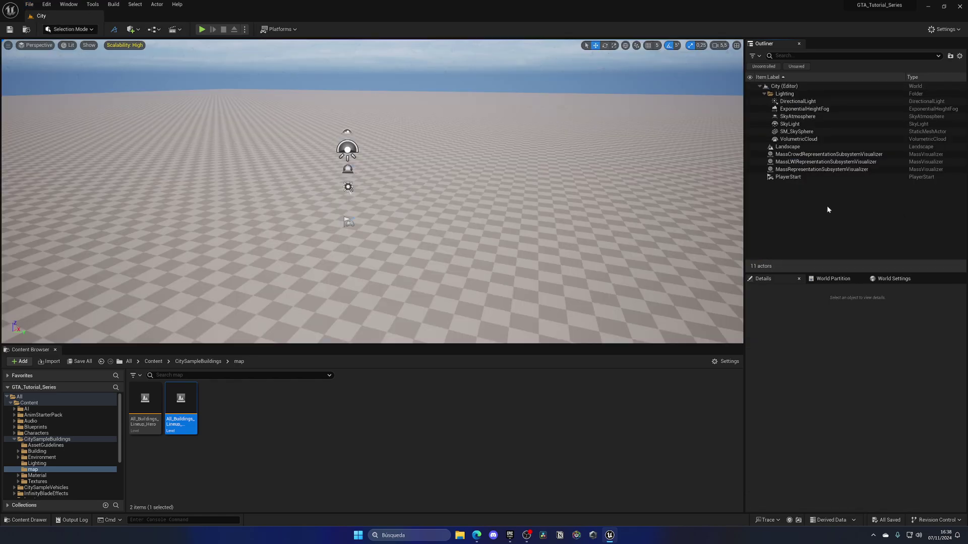
pyautogui.hotkey('ctrl', 'v')
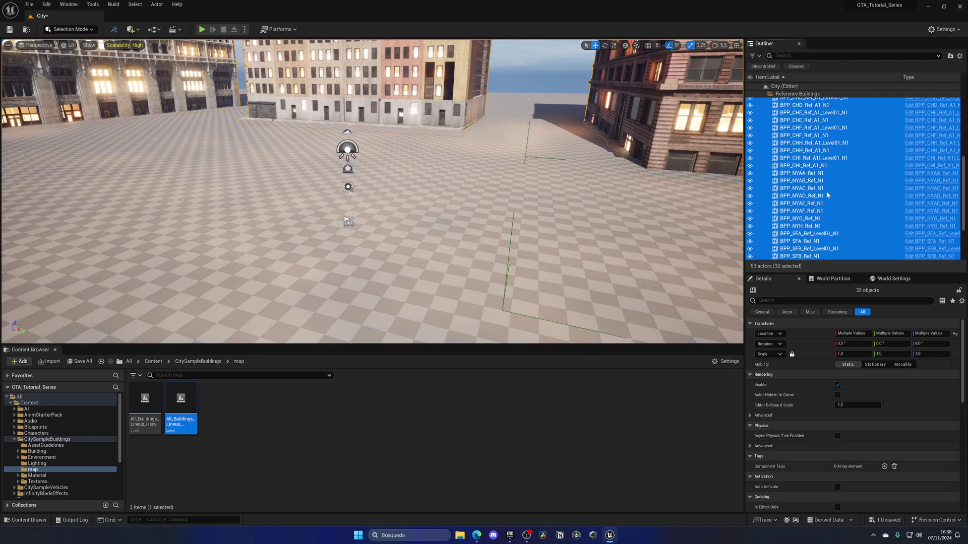
pyautogui.scroll(10, 807, 205)
pyautogui.press('Escape')
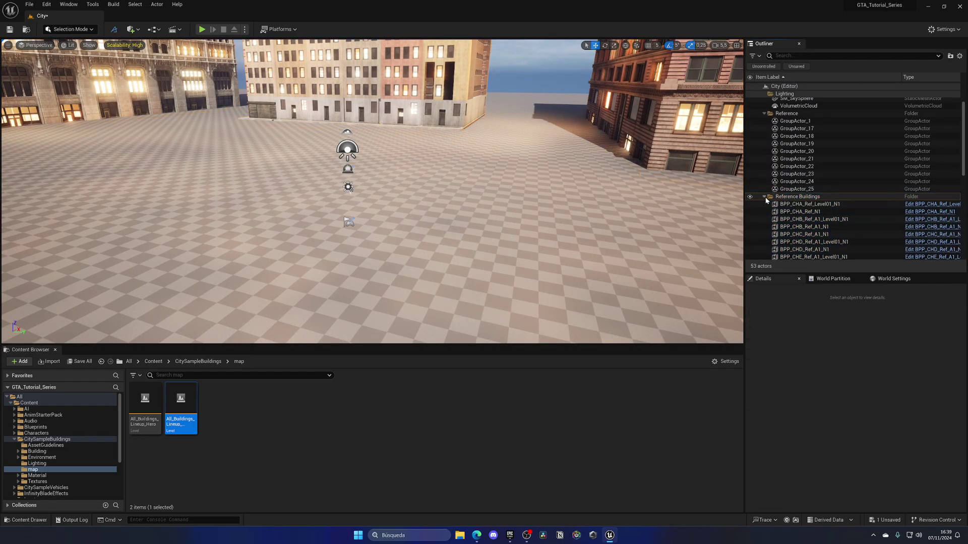
pyautogui.click(764, 197)
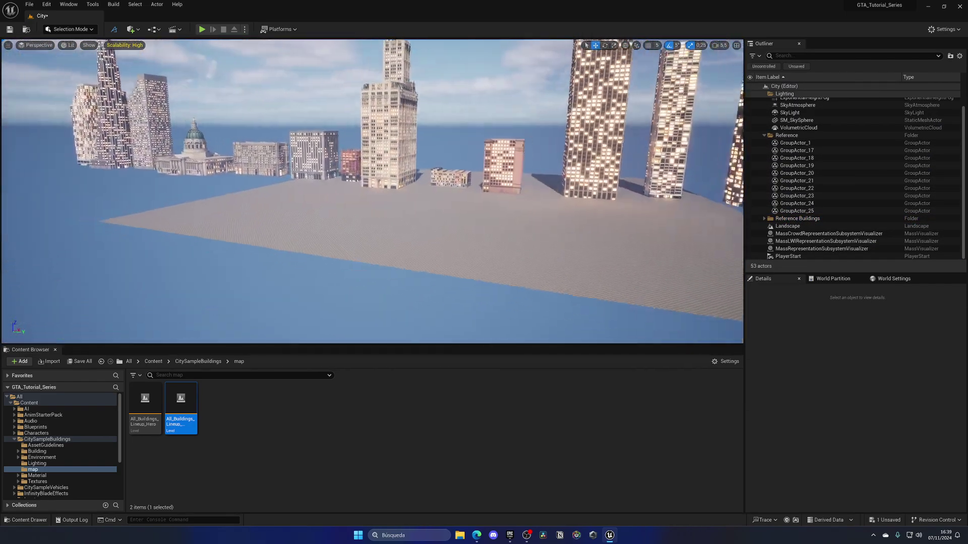
# Move the green-domed building onto the landscape, beside the tower at its near edge
pyautogui.press('w')
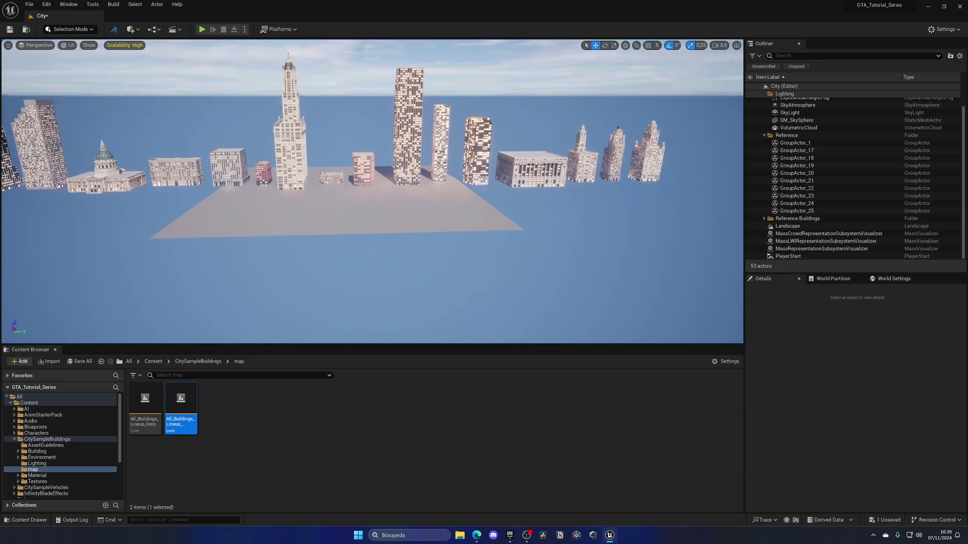
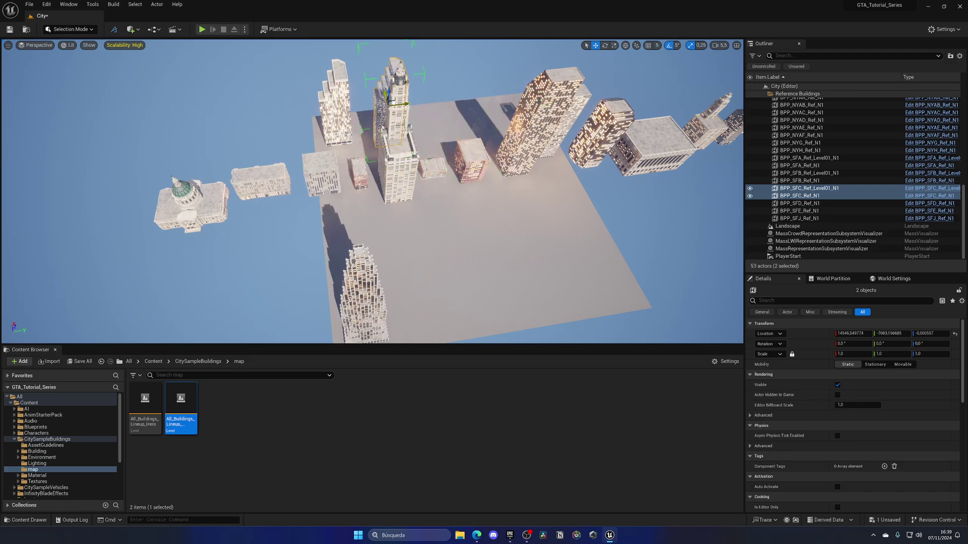
pyautogui.click(204, 204)
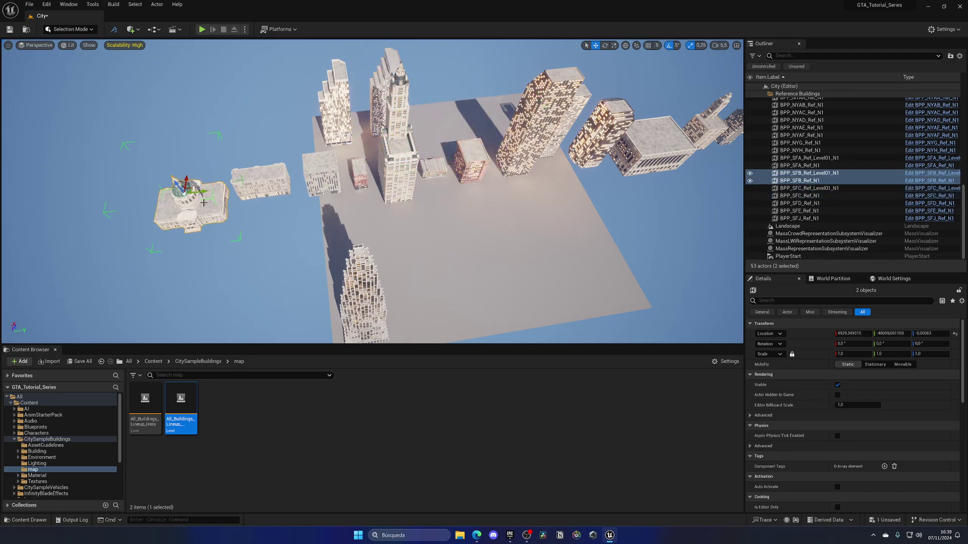
pyautogui.moveTo(193, 191); pyautogui.dragTo(437, 291)
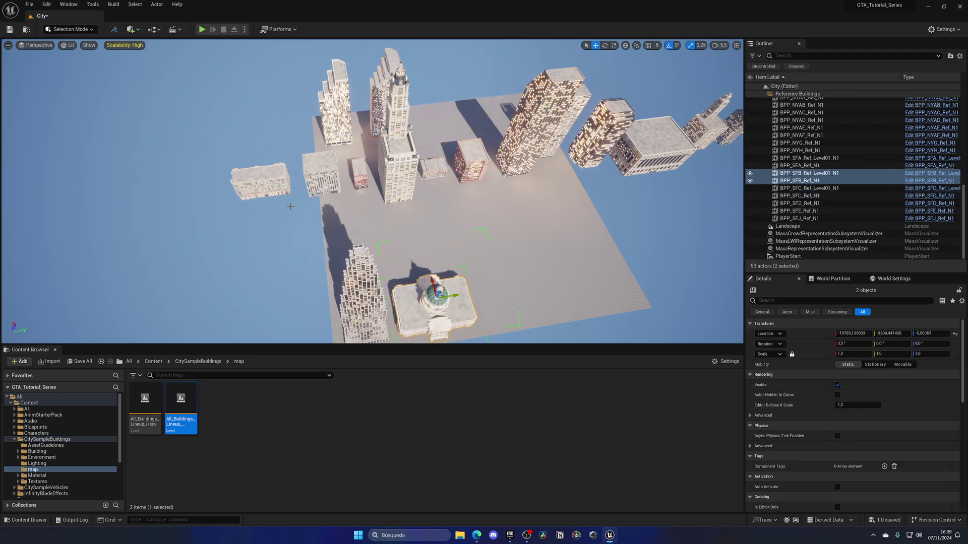
# Move the long low building onto the landscape's edge behind the near corner tower and rotate it about -90° around the vertical axis
pyautogui.click(283, 194)
pyautogui.moveTo(269, 178); pyautogui.dragTo(408, 251)
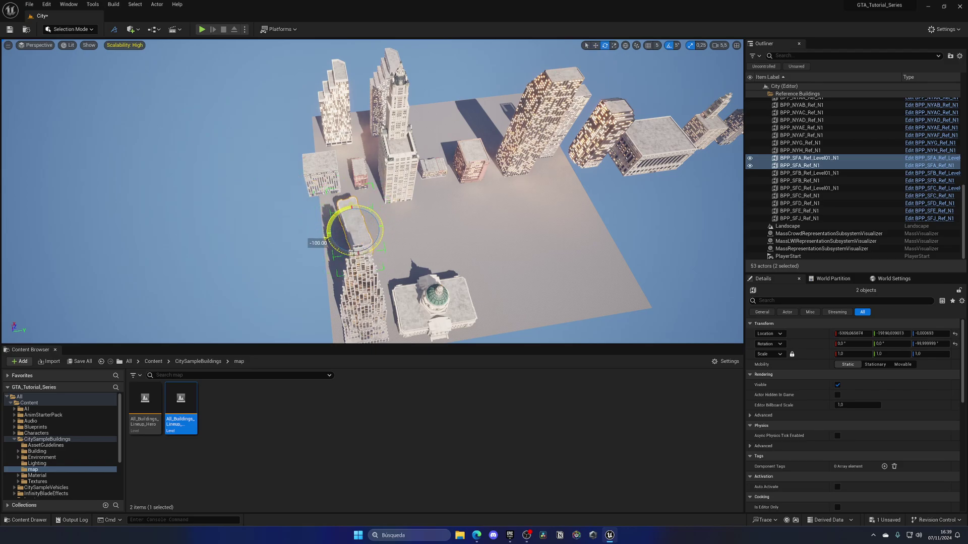
pyautogui.moveTo(345, 250); pyautogui.dragTo(375, 238, button='right')
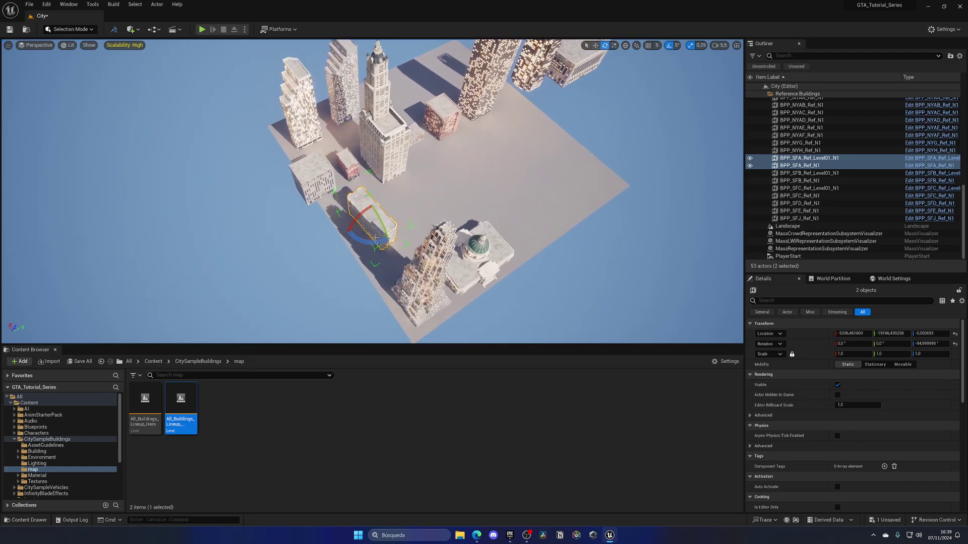
pyautogui.press('w')
pyautogui.moveTo(384, 213); pyautogui.dragTo(375, 225)
pyautogui.moveTo(246, 105); pyautogui.dragTo(274, 95, button='right')
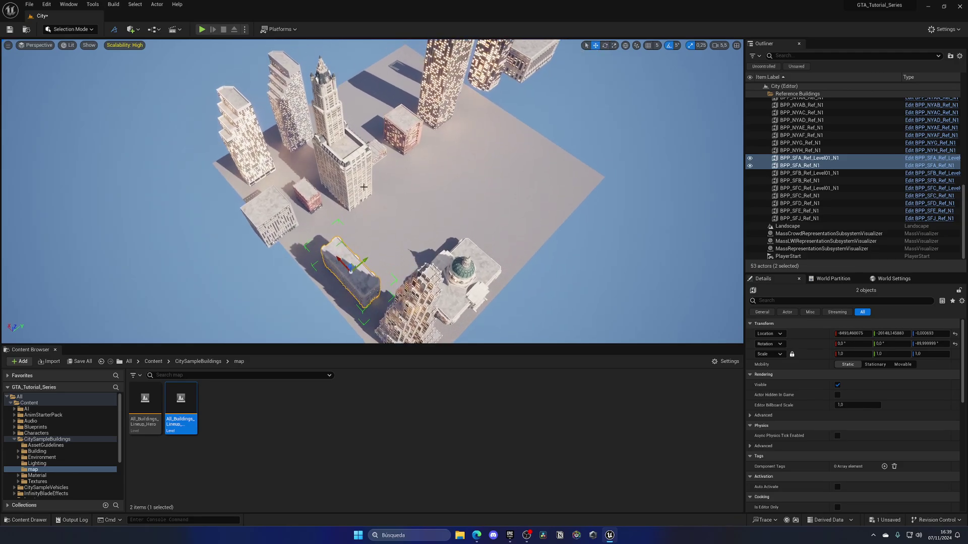
# Rotate the box-shaped building BPP_SFJ_Ref_N1 by -90° around the vertical axis and shift it inward from the landscape's edge
pyautogui.click(284, 201)
pyautogui.moveTo(272, 224); pyautogui.dragTo(312, 224, button='right')
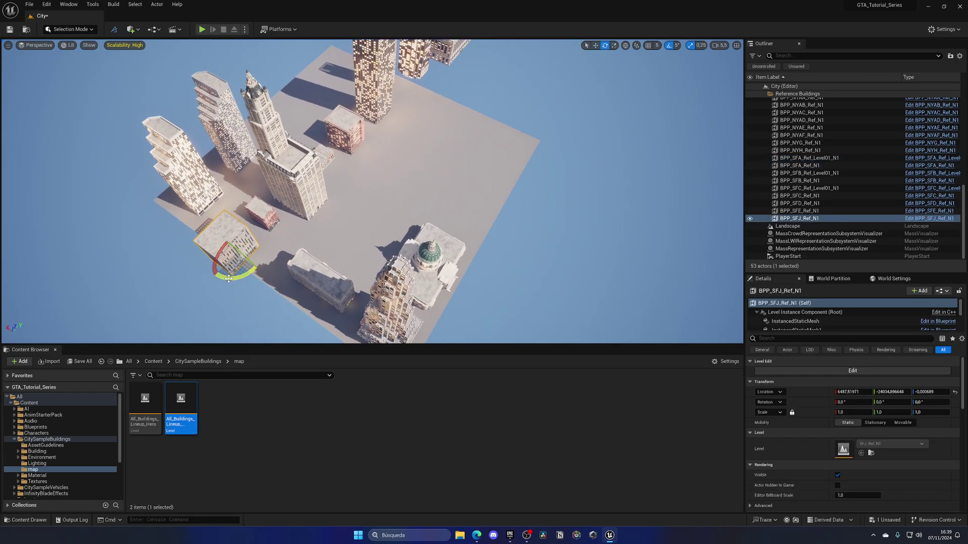
pyautogui.moveTo(229, 279); pyautogui.dragTo(207, 282)
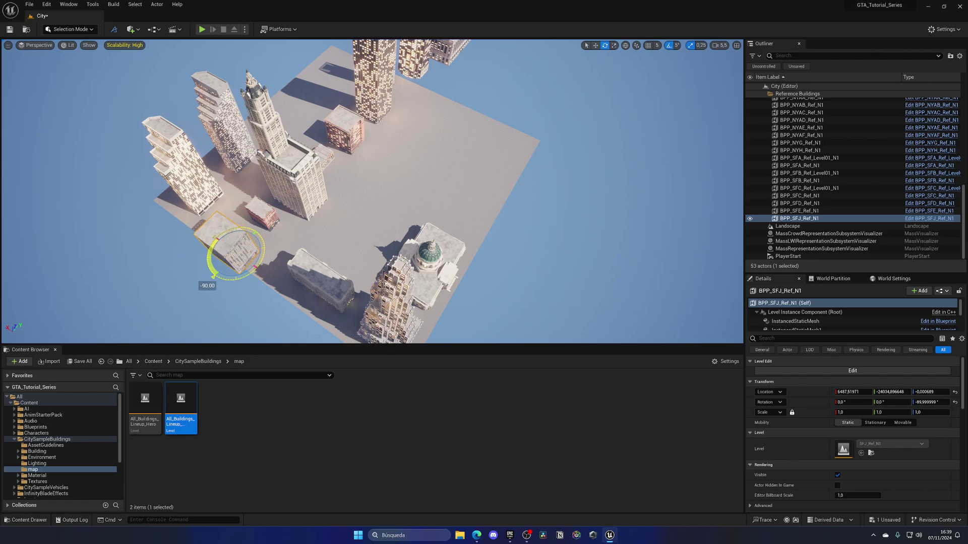
pyautogui.press('w')
pyautogui.moveTo(245, 244); pyautogui.dragTo(258, 231)
# Move the small red building to the foot of the spired skyscraper, and bring the wide lit tower closer beside that skyscraper
pyautogui.click(266, 213)
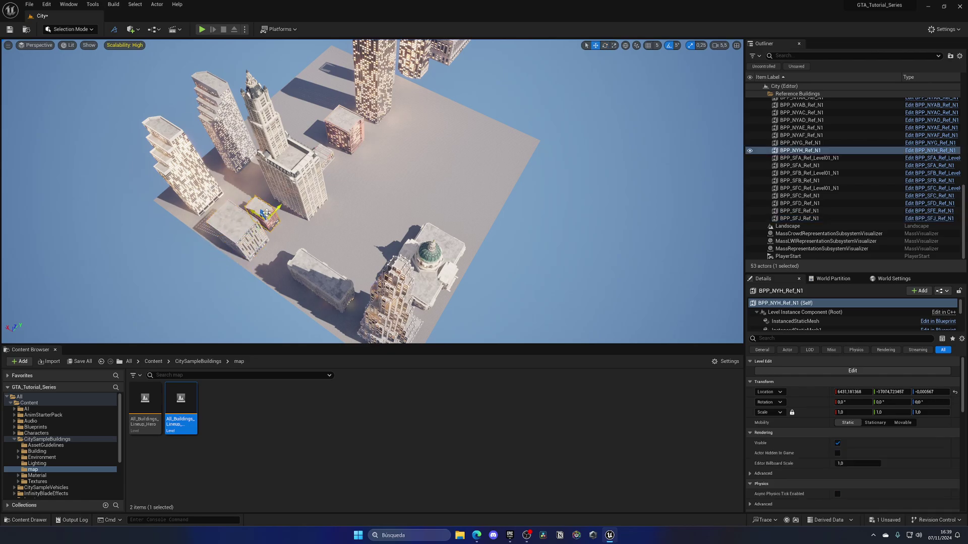
pyautogui.moveTo(271, 219); pyautogui.dragTo(352, 212)
pyautogui.moveTo(325, 197); pyautogui.dragTo(343, 166, button='right')
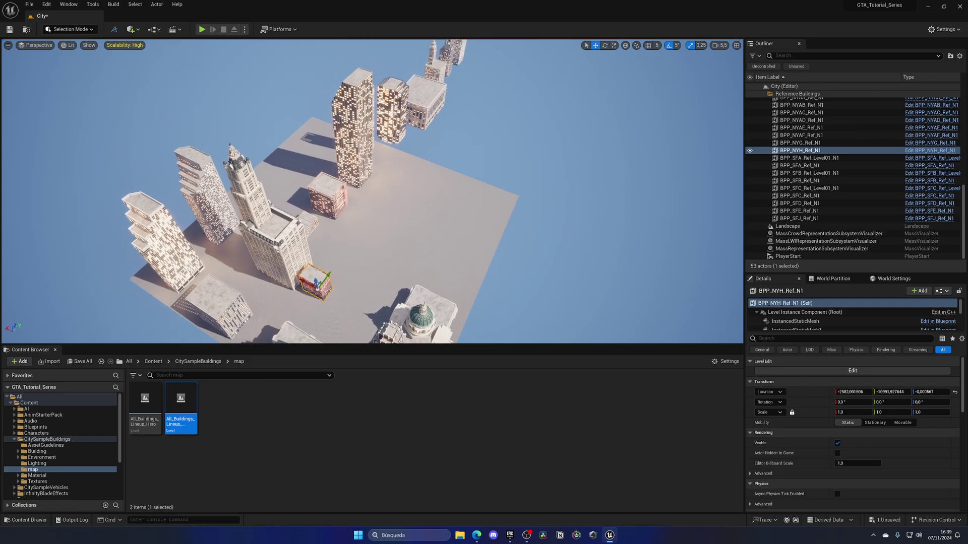
pyautogui.click(356, 171)
pyautogui.moveTo(344, 129); pyautogui.dragTo(317, 201)
pyautogui.moveTo(316, 201); pyautogui.dragTo(287, 161, button='right')
# Move the narrow tower BPP_CHF_Ref_A1_N1 across the landscape to stand behind the spired skyscraper, near the stepped towers
pyautogui.click(407, 201)
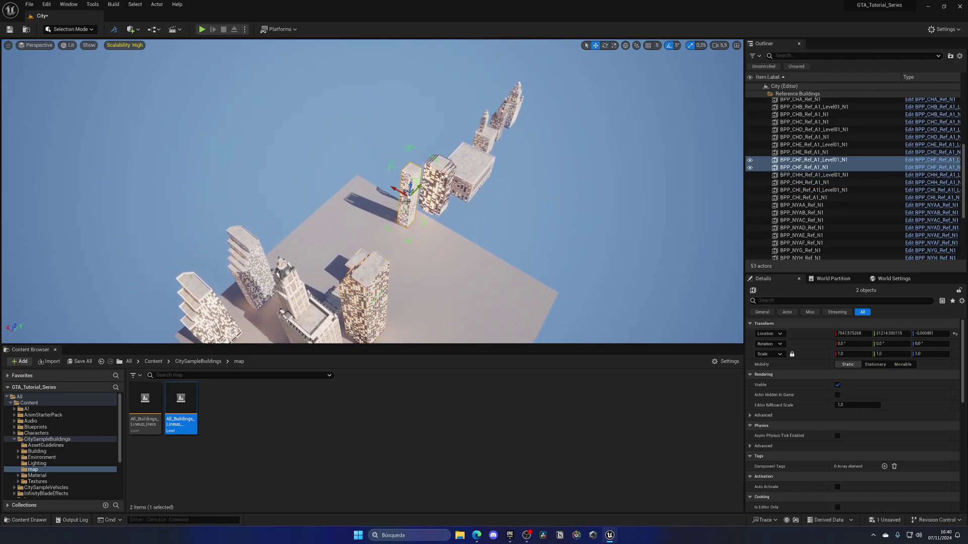
pyautogui.moveTo(406, 201); pyautogui.dragTo(412, 121, button='right')
pyautogui.moveTo(417, 103); pyautogui.dragTo(280, 146)
pyautogui.moveTo(311, 134); pyautogui.dragTo(287, 134, button='right')
pyautogui.moveTo(361, 119); pyautogui.dragTo(329, 140)
# Move the lit tower BPP_CHE_Ref_A1_N1 beside the domed building, and the columned building onto the landscape next to the red brick building
pyautogui.click(483, 115)
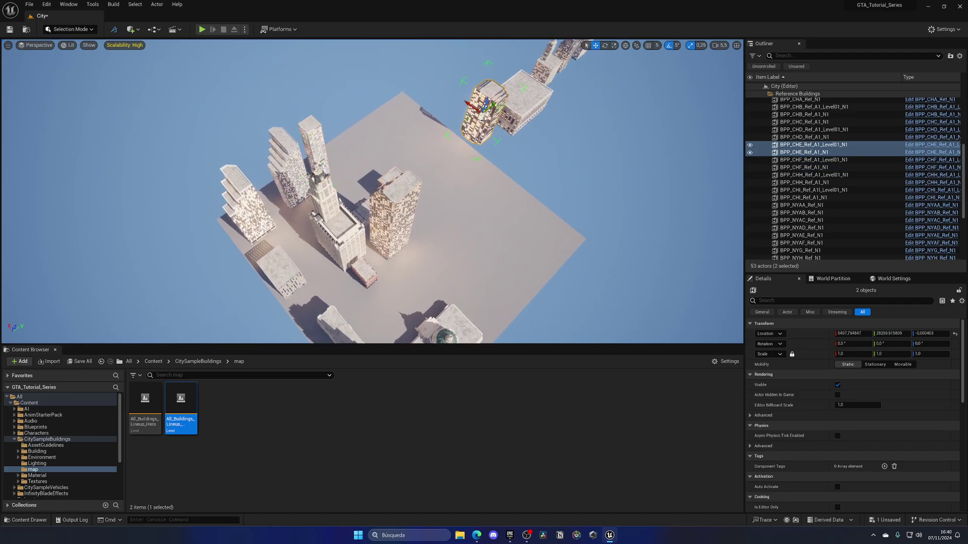
pyautogui.moveTo(486, 108); pyautogui.dragTo(514, 296)
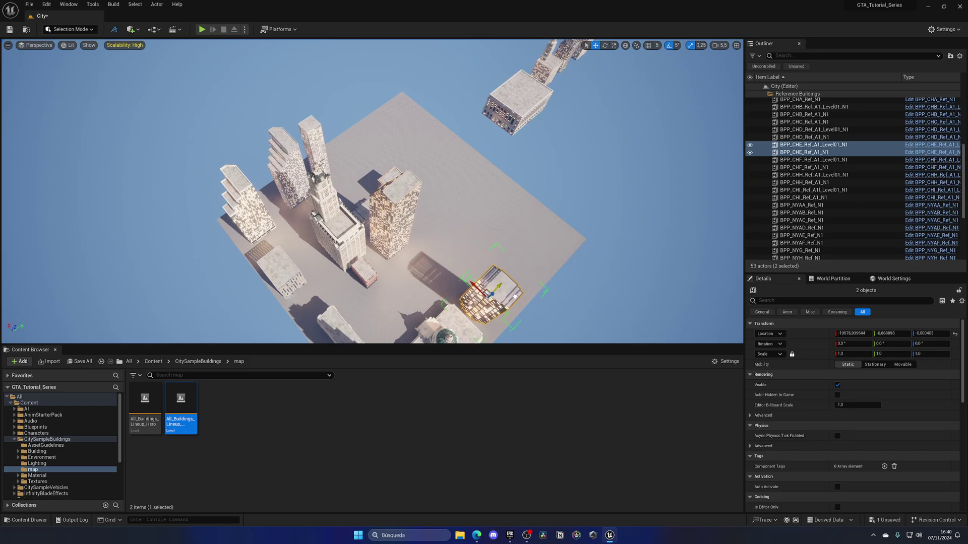
pyautogui.scroll(-3, 514, 296)
pyautogui.moveTo(479, 212); pyautogui.dragTo(449, 186, button='right')
pyautogui.click(466, 164)
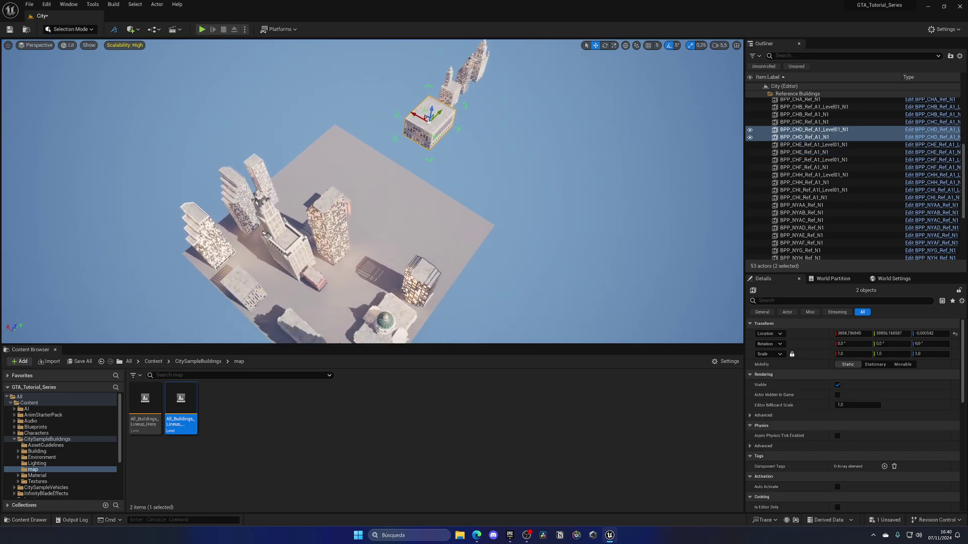
pyautogui.moveTo(530, 129); pyautogui.dragTo(416, 165)
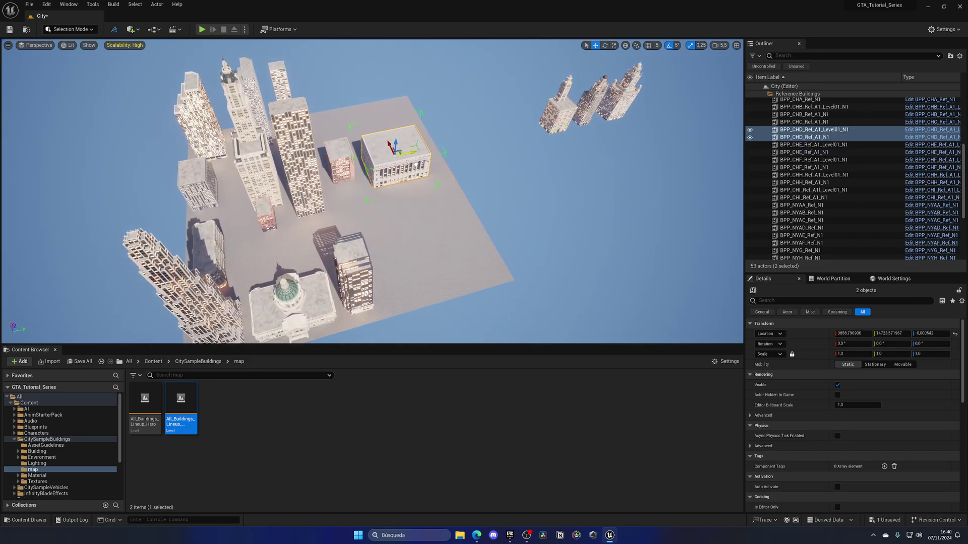
# Line up the three remaining spired buildings on the landscape's near edge, in a row continuing from the lit tower beside the domed building
pyautogui.click(557, 109)
pyautogui.moveTo(560, 119); pyautogui.dragTo(409, 265)
pyautogui.click(625, 104)
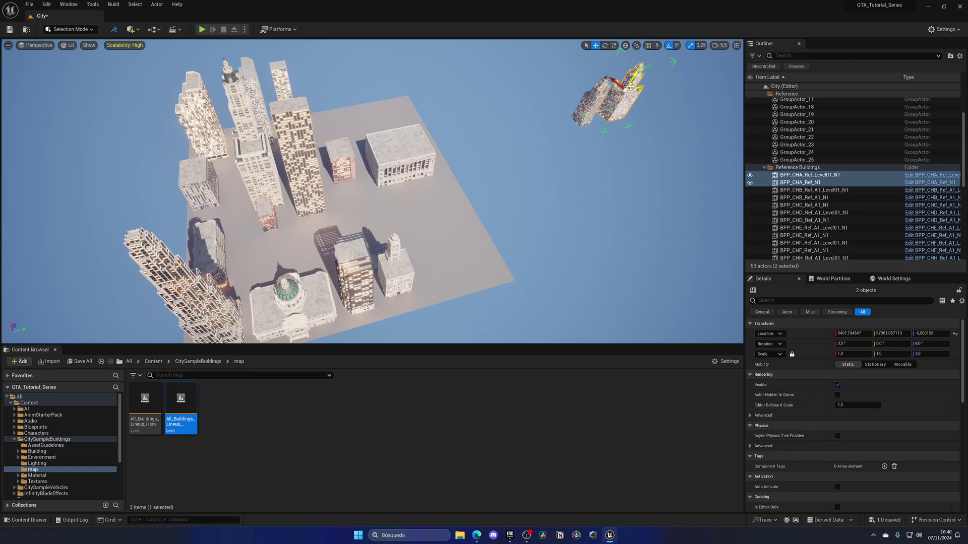
pyautogui.moveTo(641, 86); pyautogui.dragTo(461, 246)
pyautogui.click(596, 98)
pyautogui.click(590, 100)
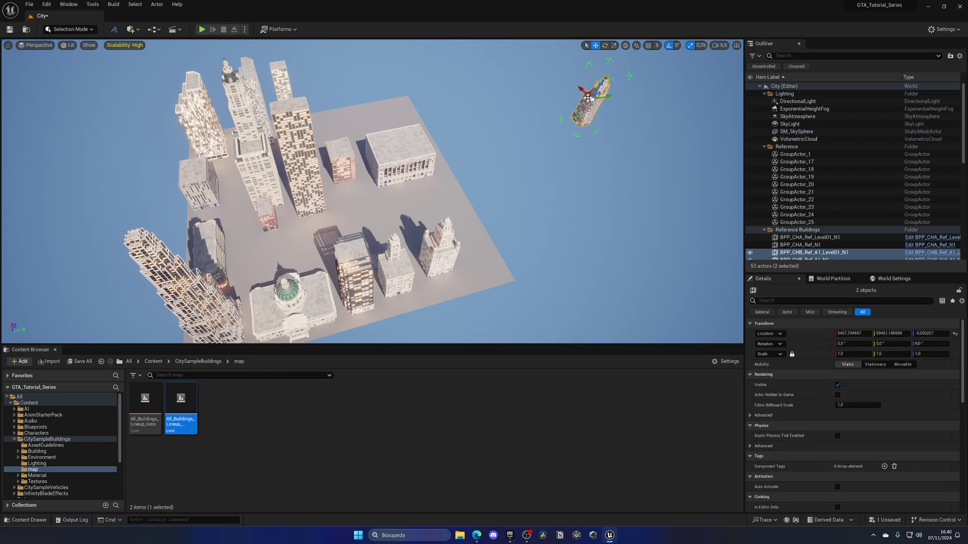
pyautogui.moveTo(588, 98); pyautogui.dragTo(470, 226)
# Shift the columned building slightly sideways and move the red brick building sideways, closer in line with the tall lit tower
pyautogui.moveTo(470, 226); pyautogui.dragTo(363, 217, button='right')
pyautogui.press('d')
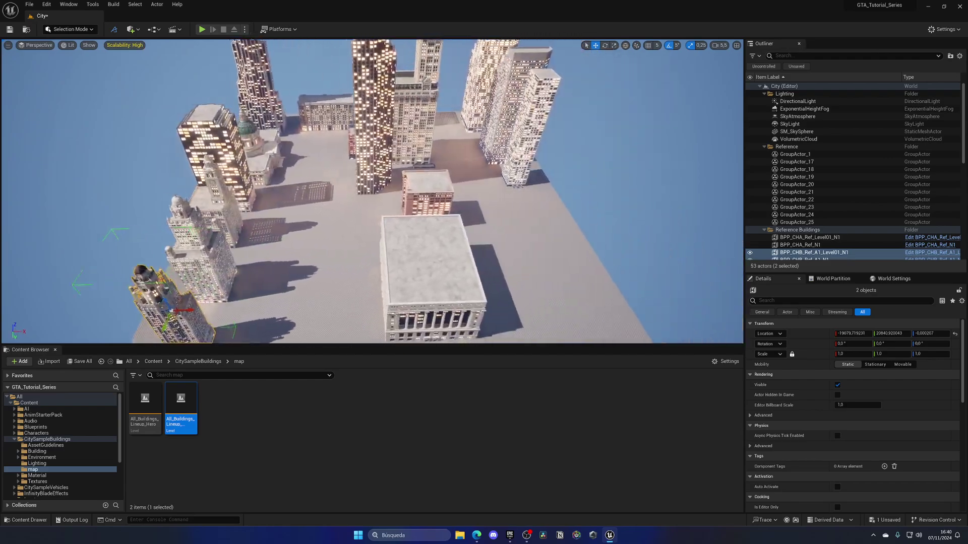
pyautogui.moveTo(430, 233); pyautogui.dragTo(431, 270, button='right')
pyautogui.click(430, 232)
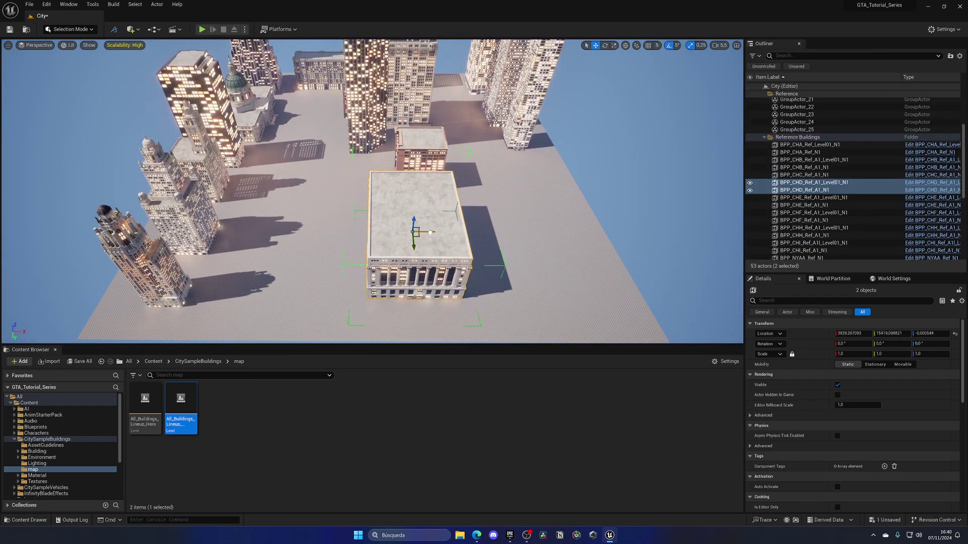
pyautogui.click(431, 152)
pyautogui.moveTo(431, 152); pyautogui.dragTo(444, 160, button='right')
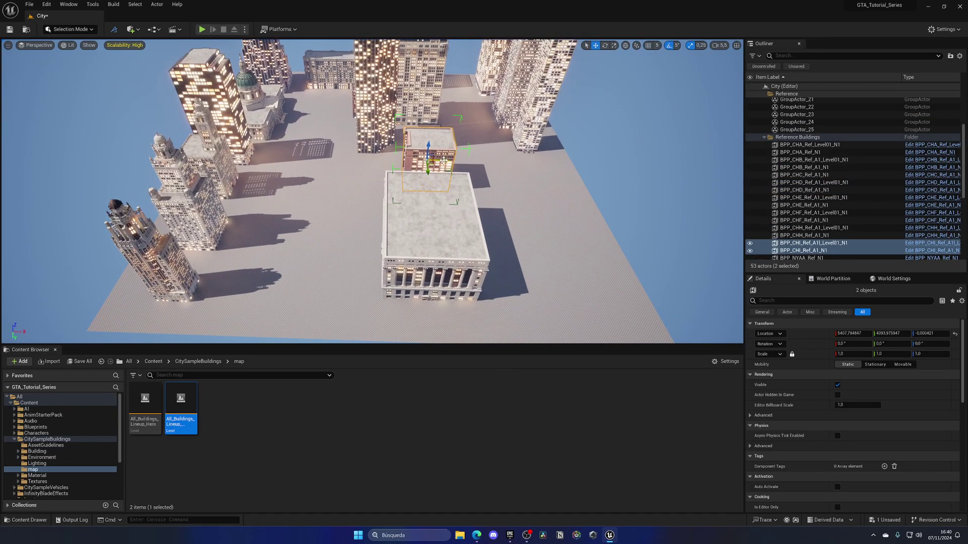
pyautogui.moveTo(444, 161); pyautogui.dragTo(391, 160)
pyautogui.moveTo(391, 160); pyautogui.dragTo(406, 152, button='right')
pyautogui.click(405, 154)
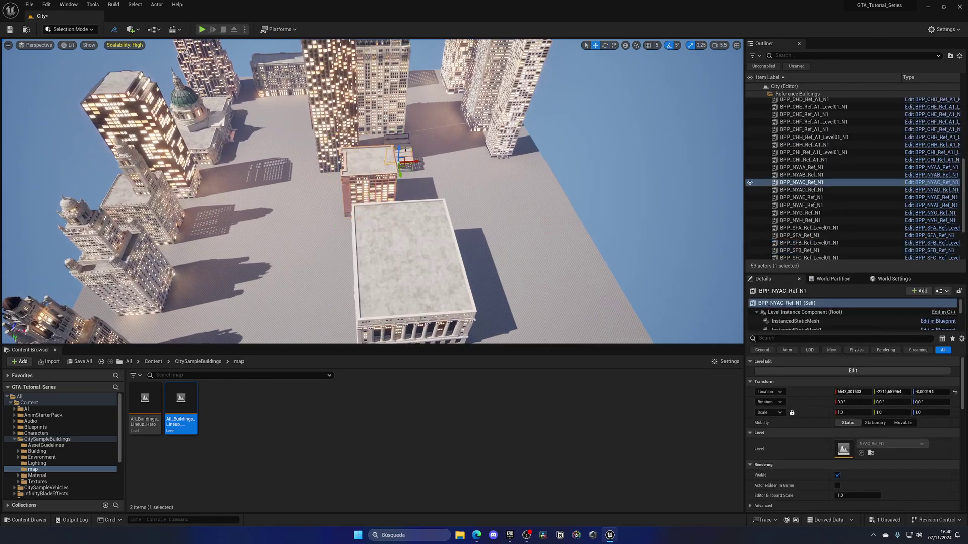
pyautogui.hotkey('ctrl', 'z')
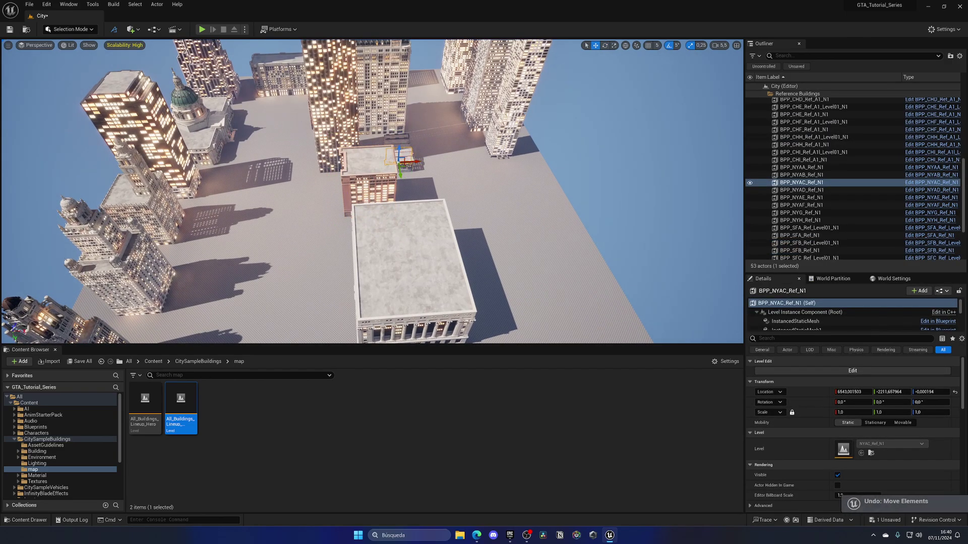
# Reposition the spired skyscraper BPP_NYG_Ref_N1 just behind the tall lit tower in the middle of the landscape
pyautogui.moveTo(417, 161); pyautogui.dragTo(406, 170, button='right')
pyautogui.click(305, 151)
pyautogui.moveTo(305, 151); pyautogui.dragTo(375, 191, button='right')
pyautogui.click(375, 137)
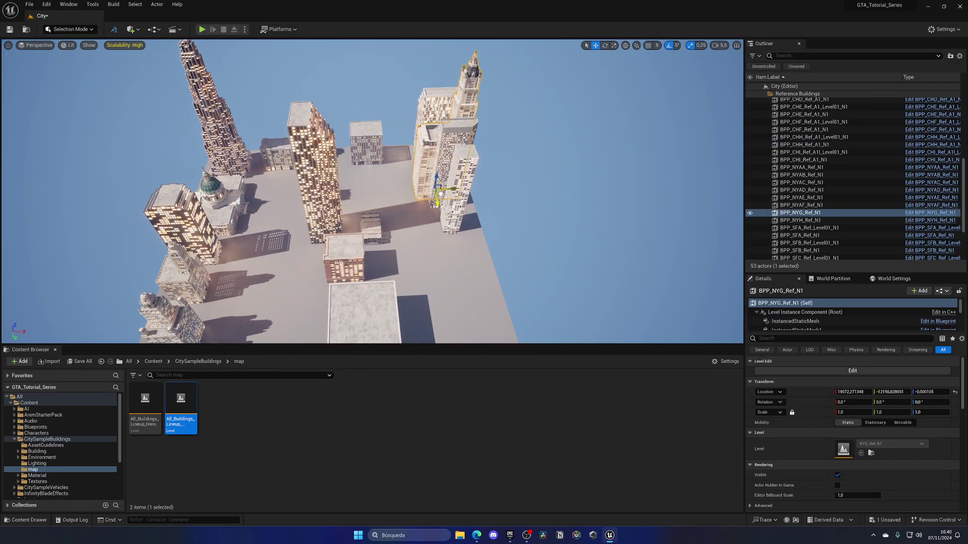
pyautogui.moveTo(359, 202); pyautogui.dragTo(361, 206)
pyautogui.moveTo(361, 206); pyautogui.dragTo(420, 199, button='right')
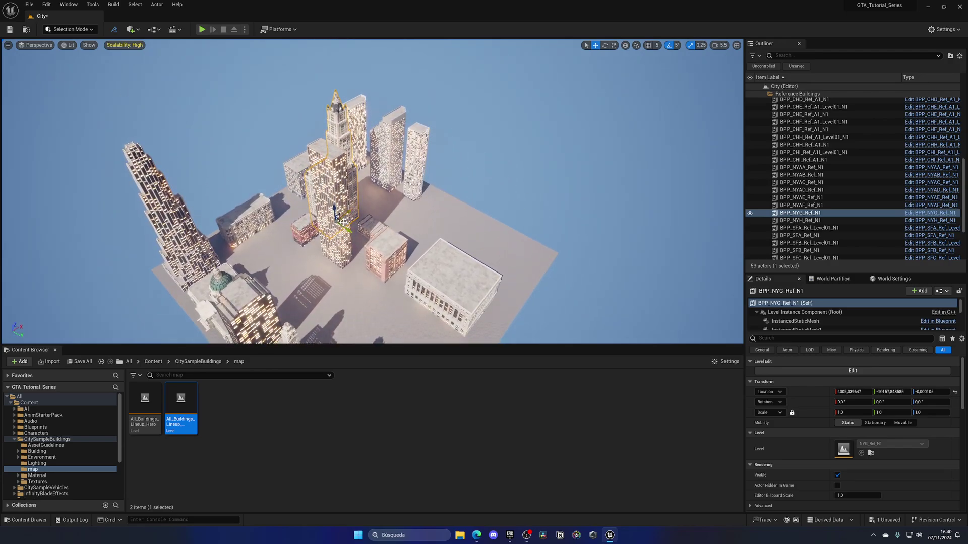
# Duplicate the spired skyscraper onto the landscape's open edge beside the narrow tower, with the copy rotated -85° about its vertical axis
pyautogui.keyDown('alt'); pyautogui.moveTo(344, 222); pyautogui.dragTo(486, 215); pyautogui.keyUp('alt')
pyautogui.press('e')
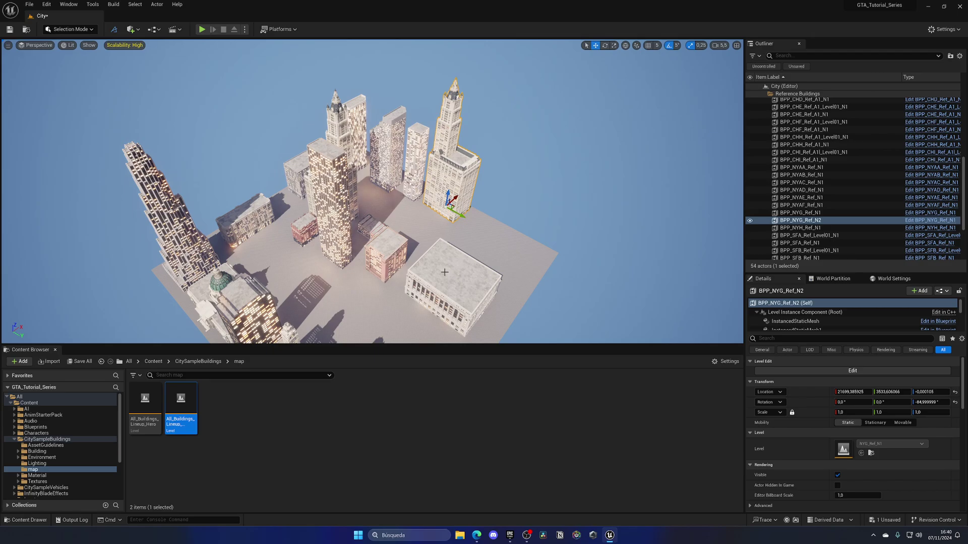
pyautogui.click(445, 272)
# Duplicate the tall tapering tower beside the skyscraper copy, and the low building BPP_SFA_Ref_N1 to the nearby corner, rotated -90° about its vertical axis
pyautogui.moveTo(445, 272); pyautogui.dragTo(445, 297, button='right')
pyautogui.click(175, 172)
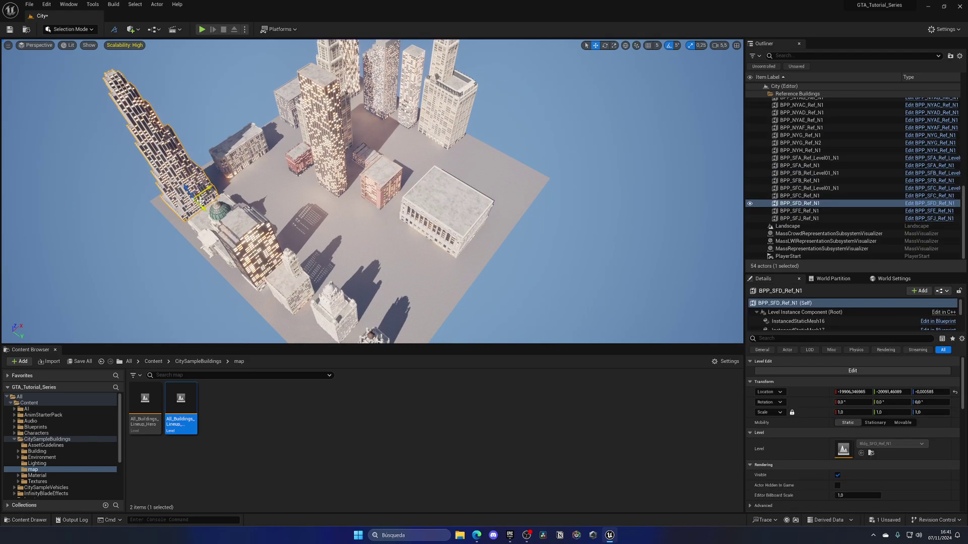
pyautogui.keyDown('alt'); pyautogui.moveTo(200, 200); pyautogui.dragTo(484, 159); pyautogui.keyUp('alt')
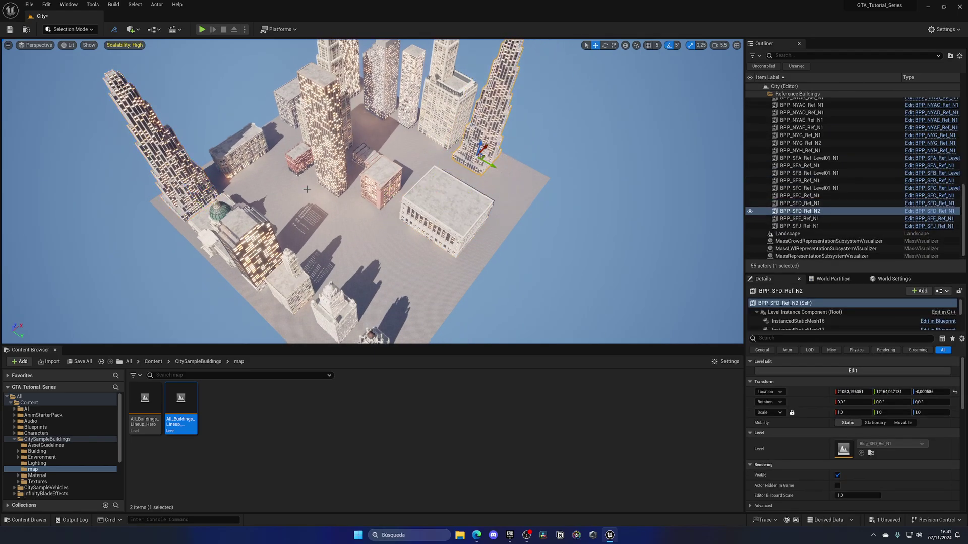
pyautogui.click(232, 157)
pyautogui.keyDown('alt'); pyautogui.moveTo(249, 152); pyautogui.dragTo(499, 202); pyautogui.keyUp('alt')
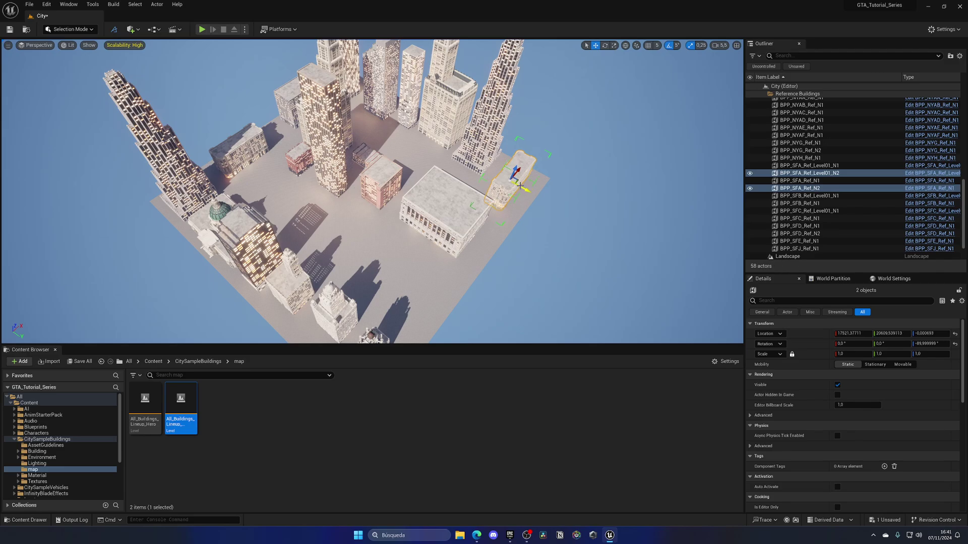
pyautogui.hotkey('ctrl', 'z')
# Move the columned building away from the low corner building, toward the middle of the landscape
pyautogui.moveTo(521, 178); pyautogui.dragTo(446, 184, button='right')
pyautogui.click(456, 232)
pyautogui.moveTo(423, 238); pyautogui.dragTo(444, 238, button='right')
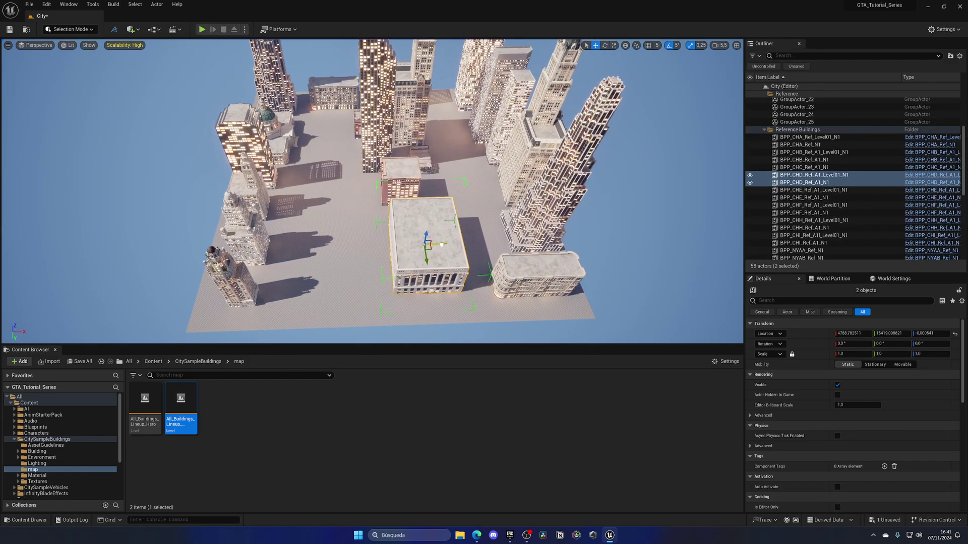
pyautogui.moveTo(440, 244); pyautogui.dragTo(392, 256)
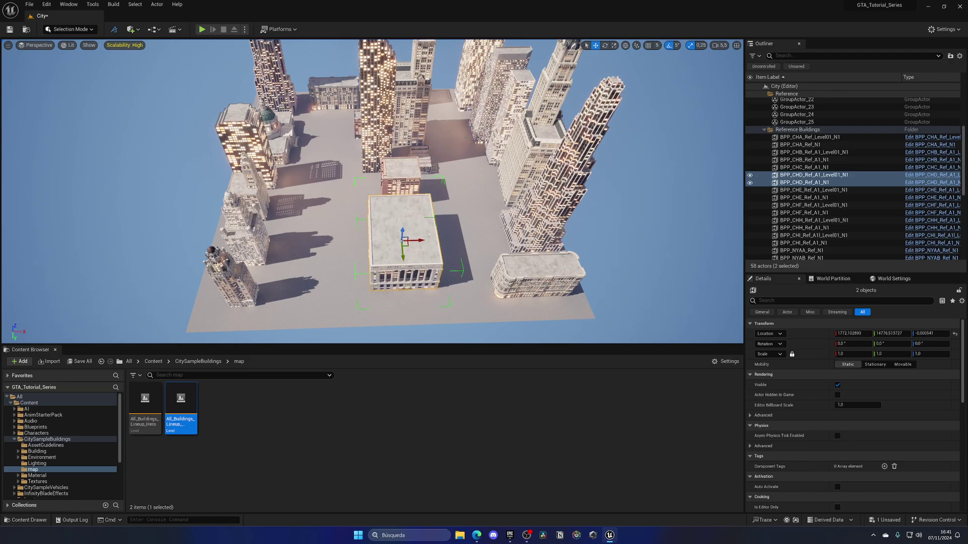
# Collapse the Lighting, Reference and Reference Buildings folders in the level's actor list, and focus the view on PlayerStart
pyautogui.moveTo(347, 169); pyautogui.dragTo(376, 158, button='right')
pyautogui.scroll(1, 362, 163)
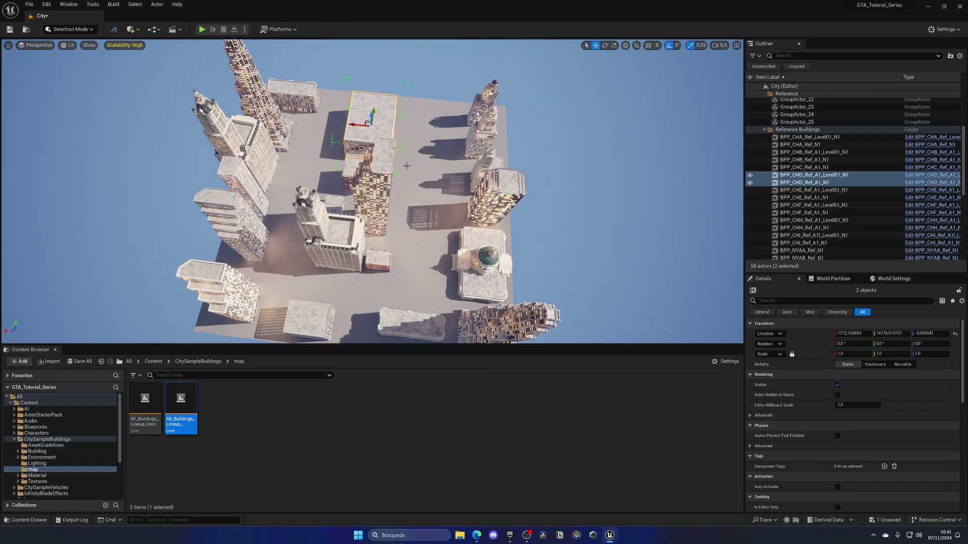
pyautogui.scroll(6, 406, 166)
pyautogui.scroll(5, 812, 162)
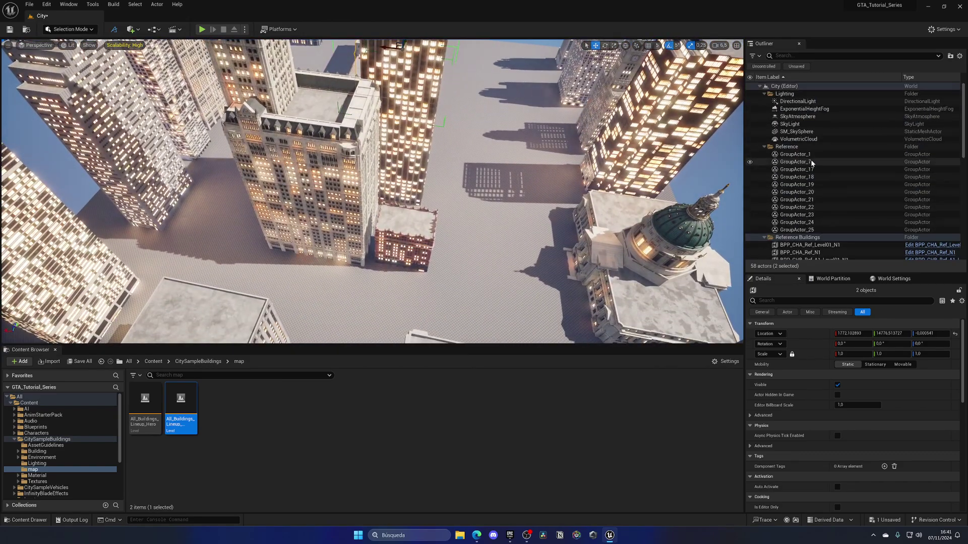
pyautogui.click(764, 93)
pyautogui.click(764, 101)
pyautogui.click(764, 109)
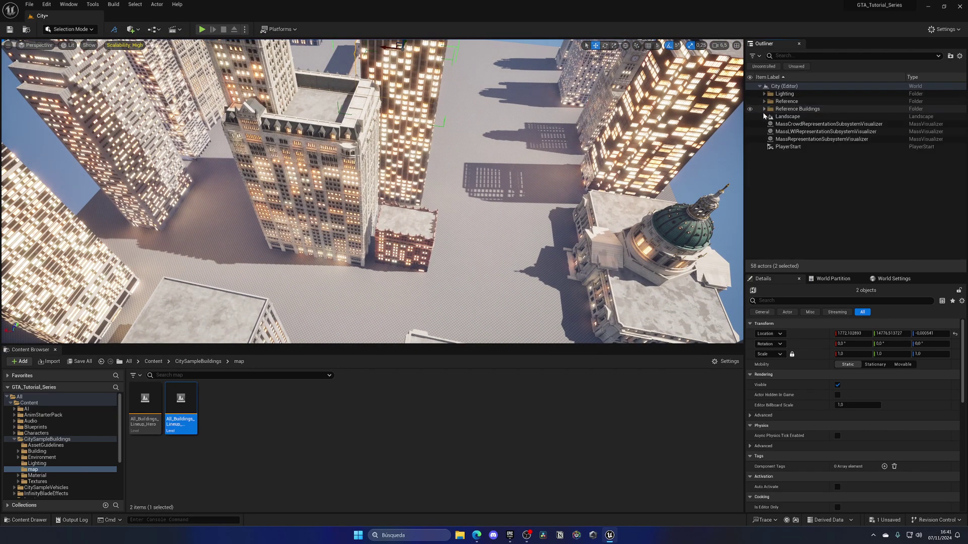
pyautogui.doubleClick(788, 147)
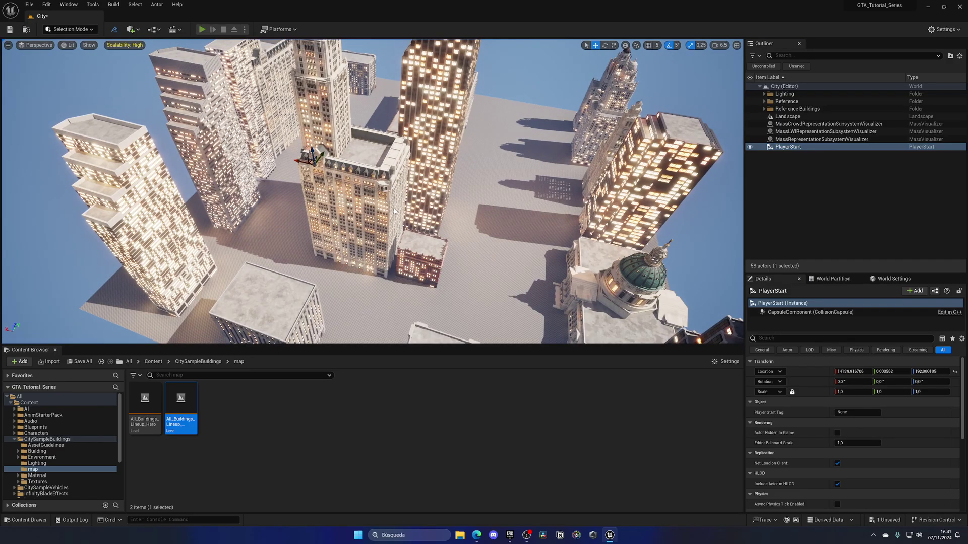
# Play-test the level by running the character around between the buildings, and end the play session
pyautogui.hotkey('alt', 'p')
pyautogui.press('w')
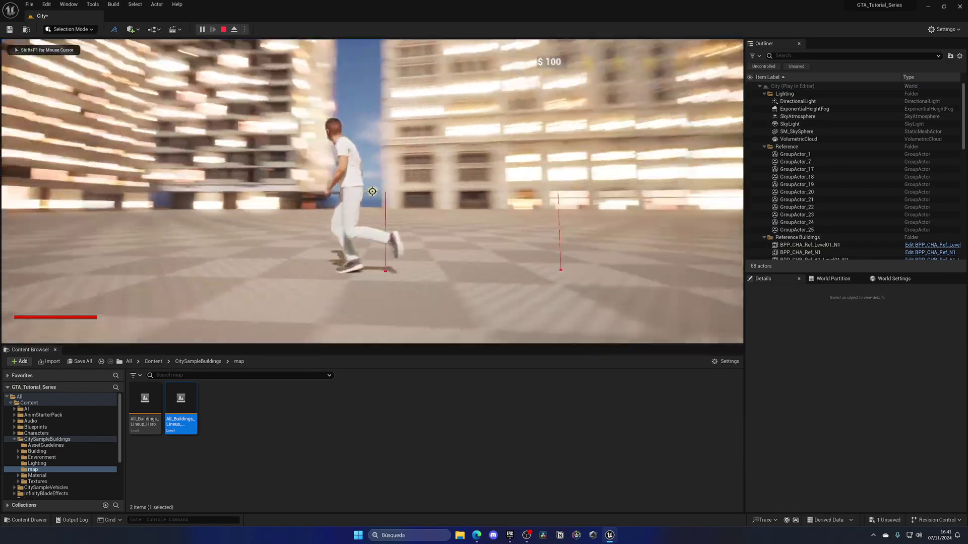
pyautogui.press('s')
pyautogui.press('d')
pyautogui.press('w')
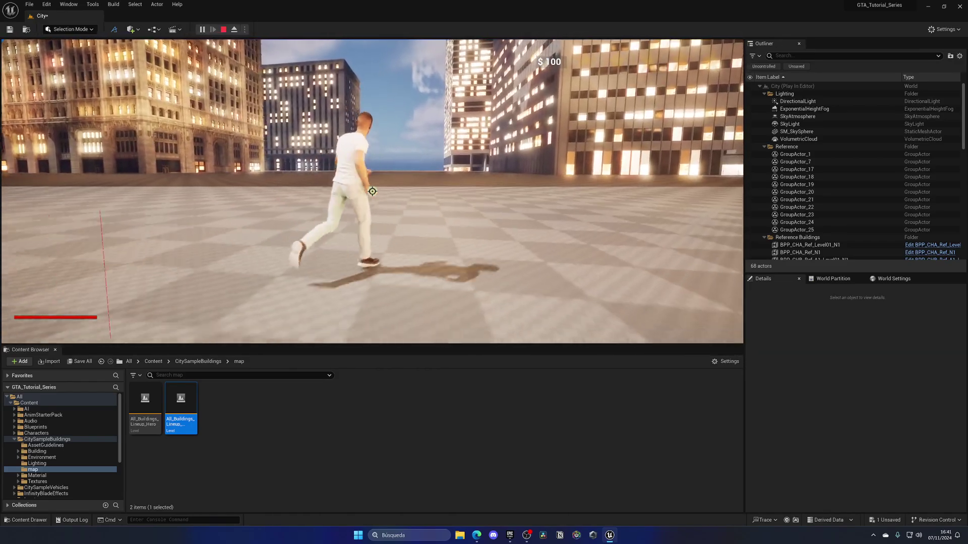
pyautogui.press('Escape')
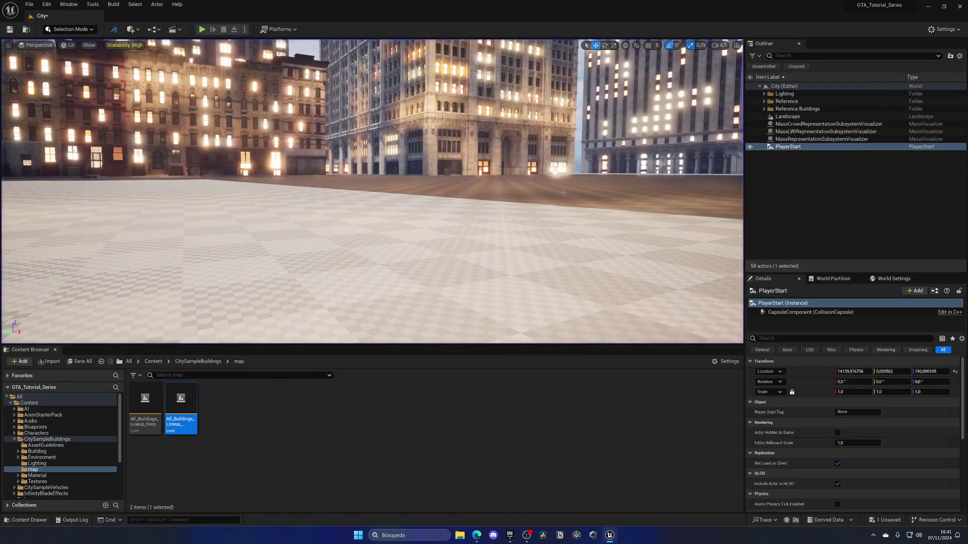
# Save the City level and deselect PlayerStart
pyautogui.hotkey('ctrl', 's')
pyautogui.moveTo(563, 193); pyautogui.dragTo(342, 242, button='right')
pyautogui.click(788, 179)
pyautogui.moveTo(391, 197); pyautogui.dragTo(282, 156, button='right')
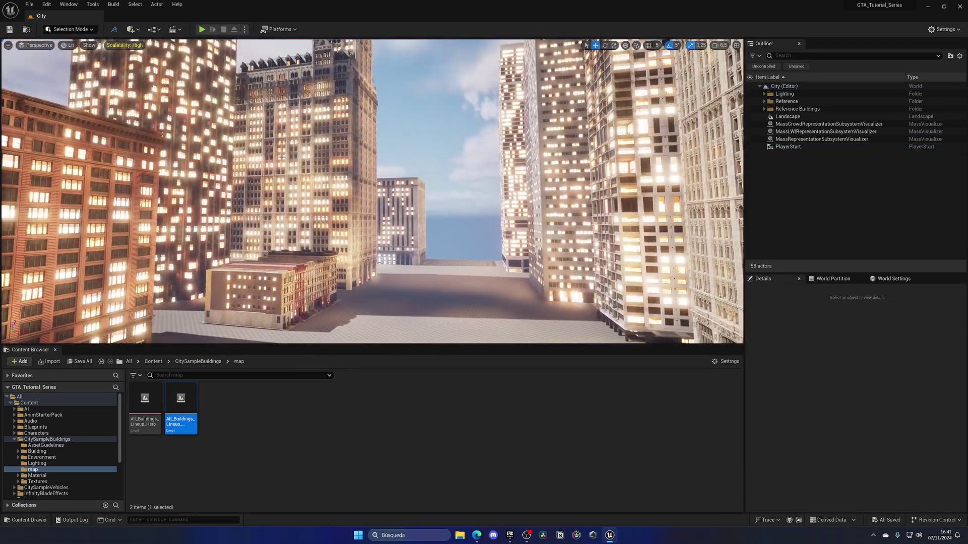
pyautogui.moveTo(473, 255); pyautogui.dragTo(431, 237, button='right')
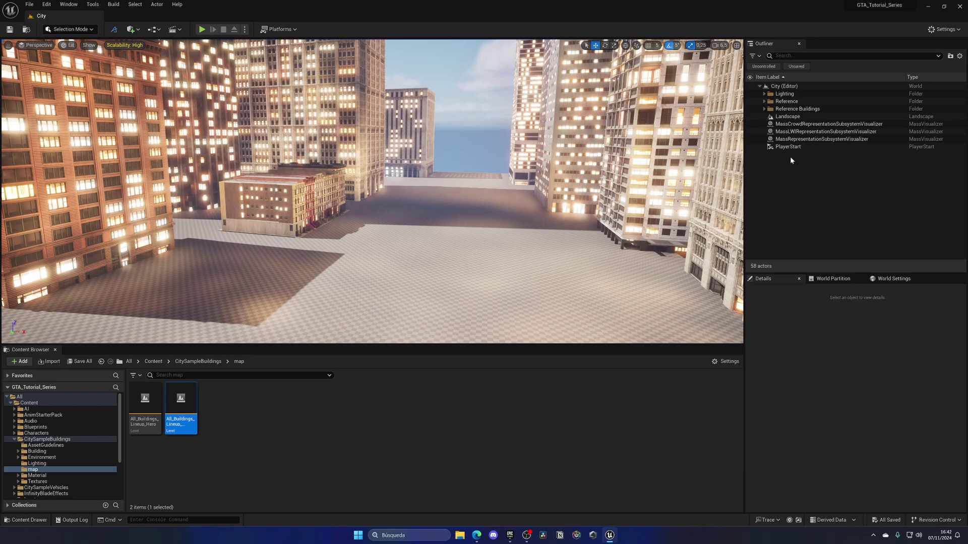
# Set the intensity of the DirectionalLight in the Lighting folder to 0.2 lux
pyautogui.click(764, 94)
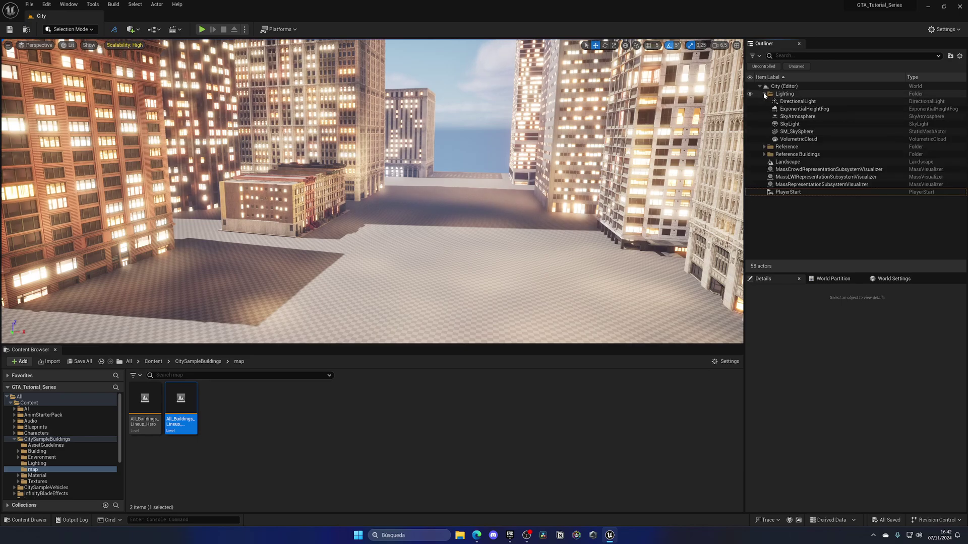
pyautogui.click(794, 102)
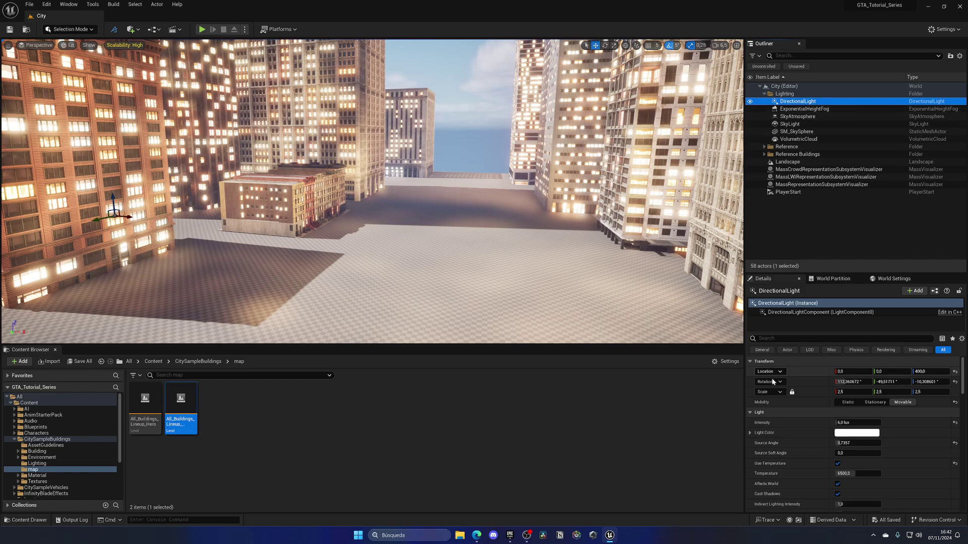
pyautogui.click(857, 423)
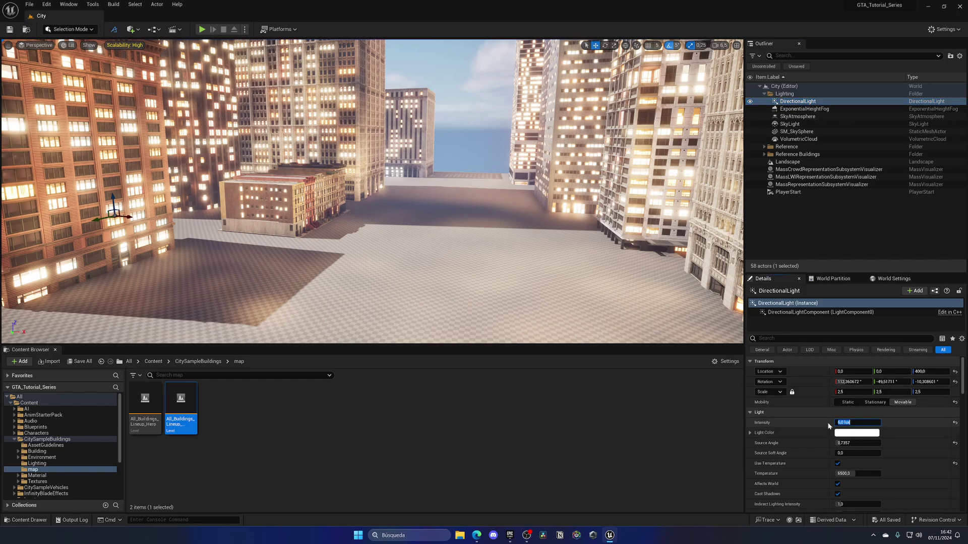
pyautogui.write('.2')
pyautogui.press('Return')
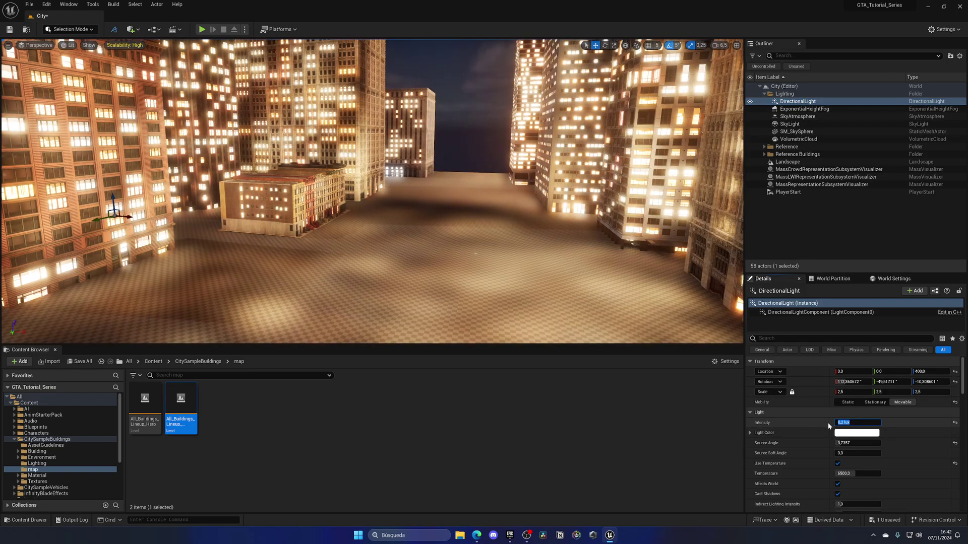
# Add a Post Process Volume on the open ground between the buildings
pyautogui.moveTo(527, 208); pyautogui.dragTo(550, 194, button='right')
pyautogui.moveTo(456, 203); pyautogui.dragTo(432, 170, button='right')
pyautogui.click(795, 214)
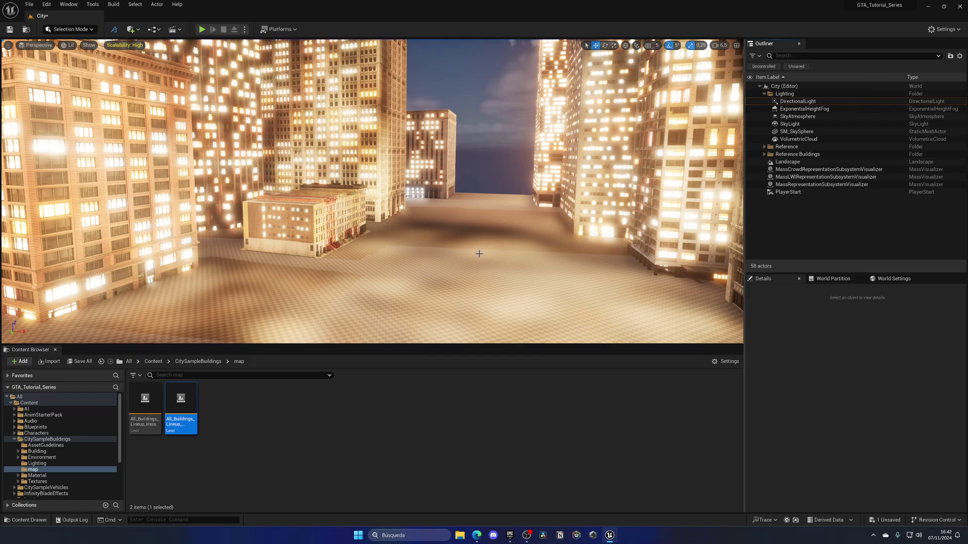
pyautogui.click(131, 30)
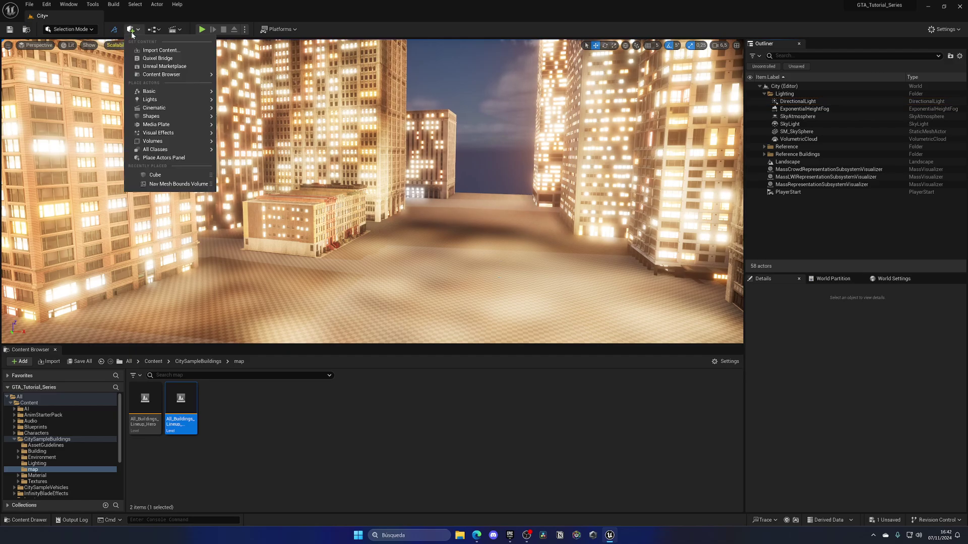
pyautogui.moveTo(163, 143)
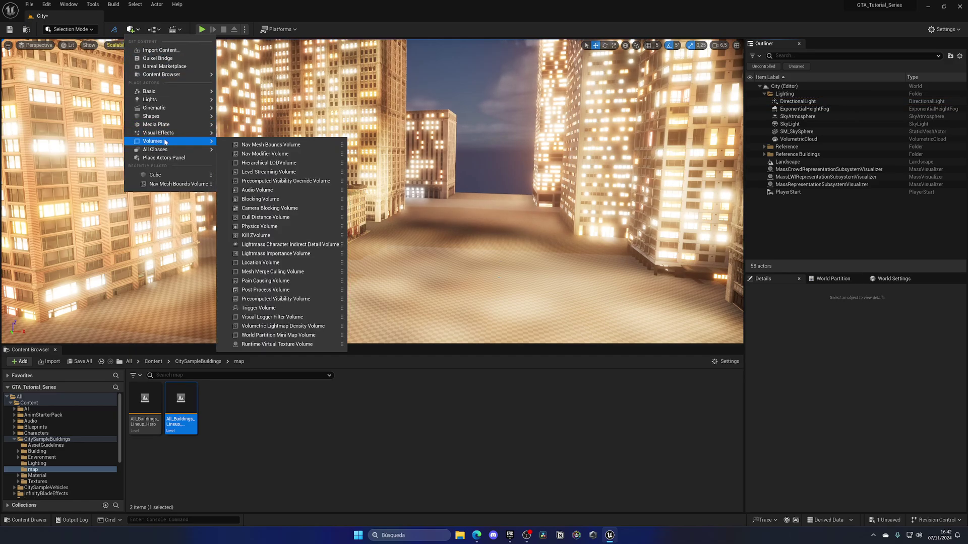
pyautogui.moveTo(266, 136); pyautogui.dragTo(358, 159)
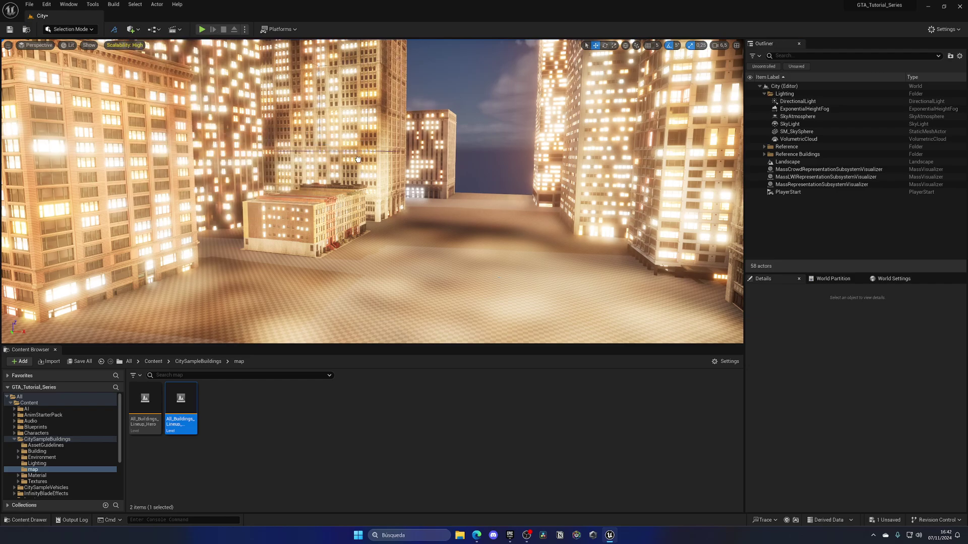
pyautogui.moveTo(432, 263); pyautogui.dragTo(432, 263)
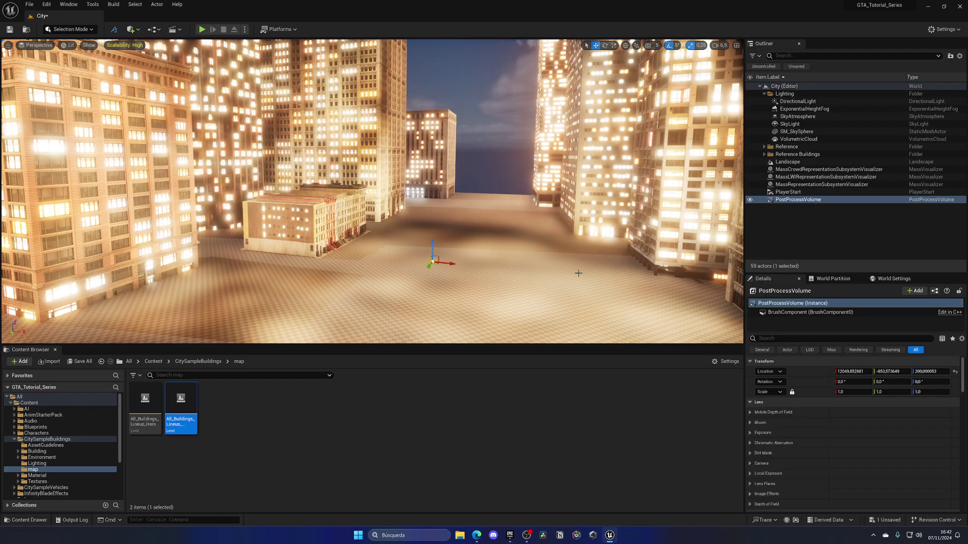
# Find the Infinite Extent (Unbound) setting of the post process volume and enable it
pyautogui.click(783, 339)
pyautogui.write('infi')
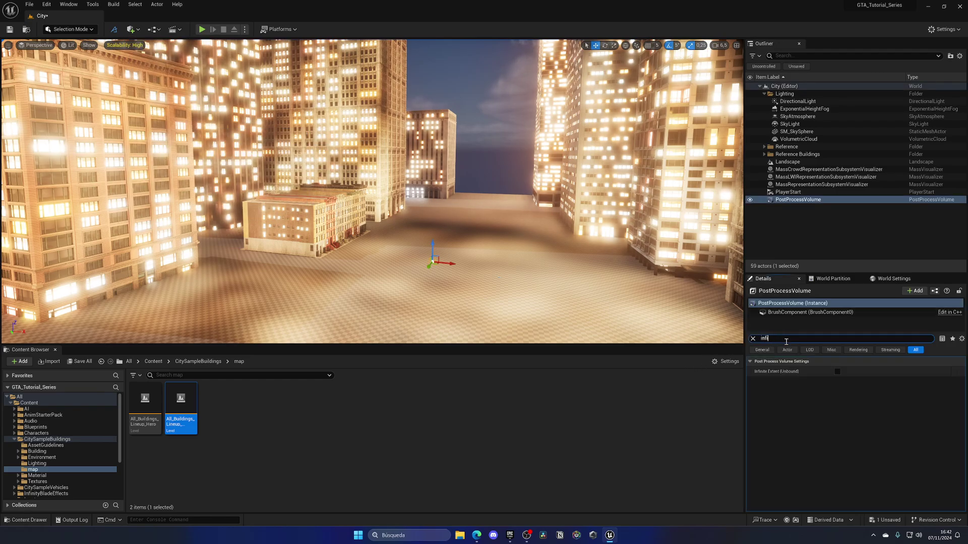
pyautogui.click(752, 338)
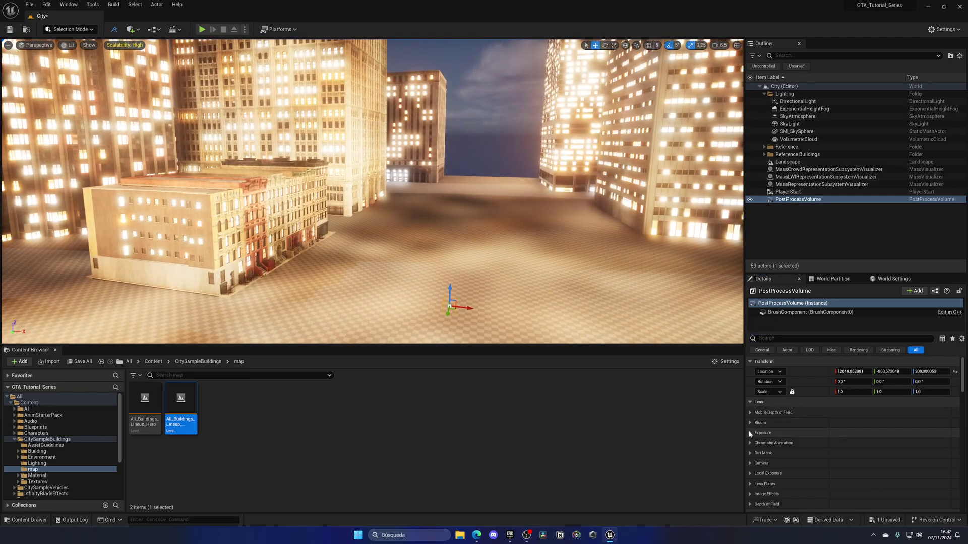
# Enable the post process volume's Min EV100 and Max EV100 exposure overrides and set both to 1
pyautogui.click(749, 433)
pyautogui.scroll(-2, 771, 428)
pyautogui.click(762, 457)
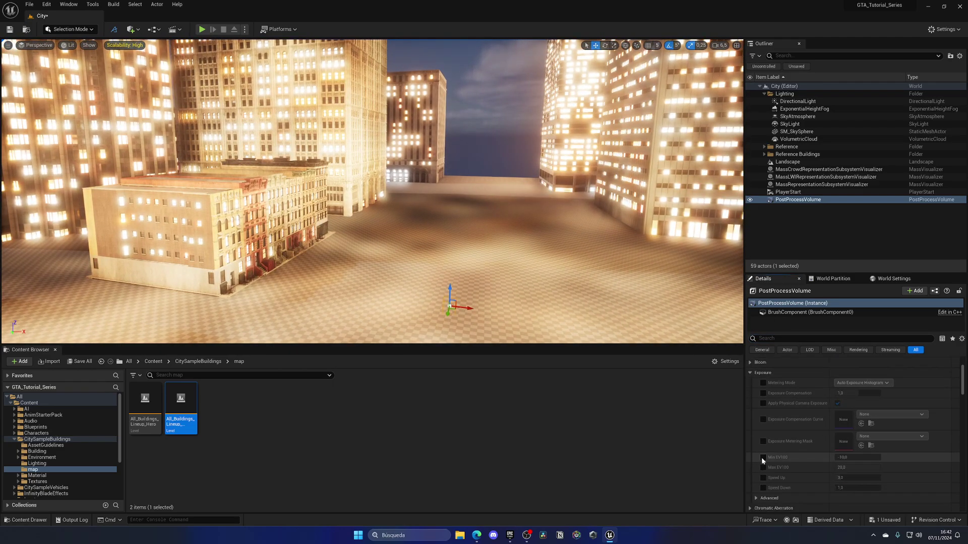
pyautogui.click(762, 467)
pyautogui.click(857, 457)
pyautogui.write('1')
pyautogui.press('Tab')
pyautogui.write('1')
pyautogui.press('Return')
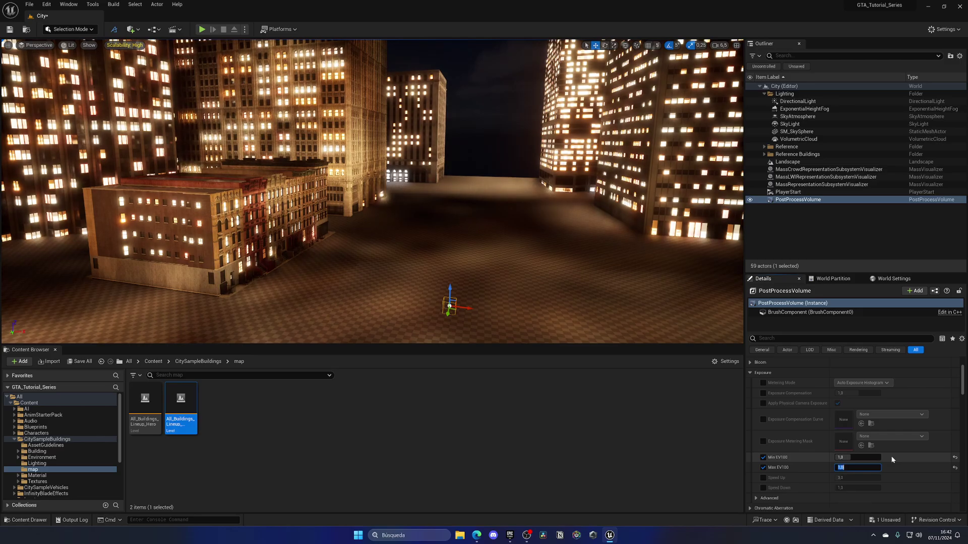
# Set the post process volume's Min EV100 and Max EV100 to 0
pyautogui.moveTo(542, 317); pyautogui.dragTo(572, 300, button='right')
pyautogui.press('s')
pyautogui.click(855, 457)
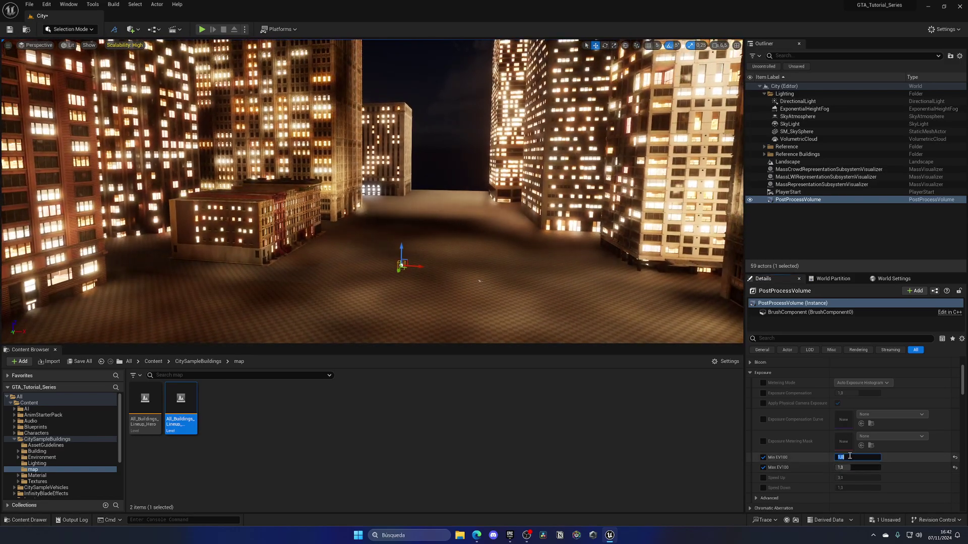
pyautogui.write('0')
pyautogui.press('Return')
pyautogui.moveTo(871, 468); pyautogui.dragTo(859, 467)
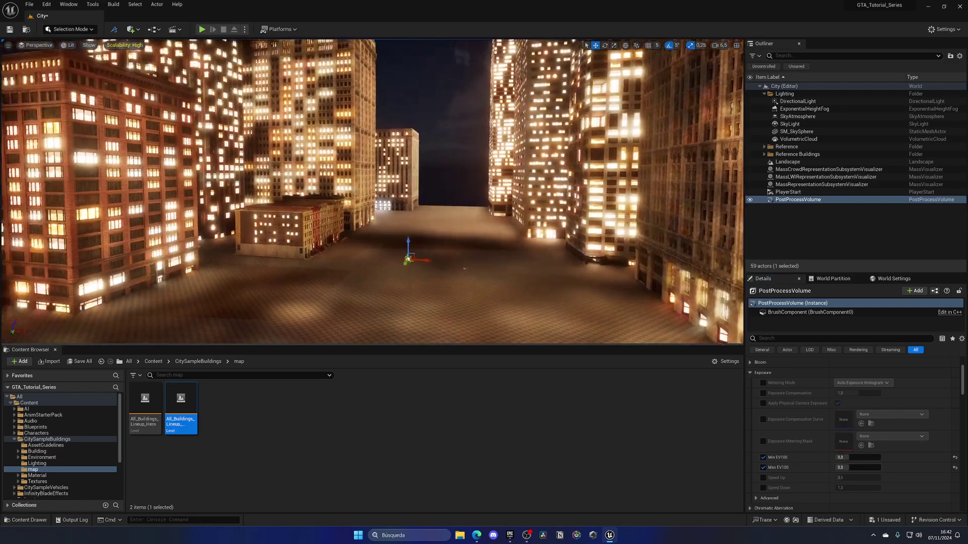
pyautogui.moveTo(464, 268)
pyautogui.mouseDown(button='right')
pyautogui.moveTo(353, 265)
pyautogui.moveTo(459, 273)
pyautogui.moveTo(474, 262)
pyautogui.mouseUp(button='right')
pyautogui.press('q')
pyautogui.press('w')
# Try an intensity of 0.5 lux on the DirectionalLight and restore it to 0.2 lux
pyautogui.click(798, 102)
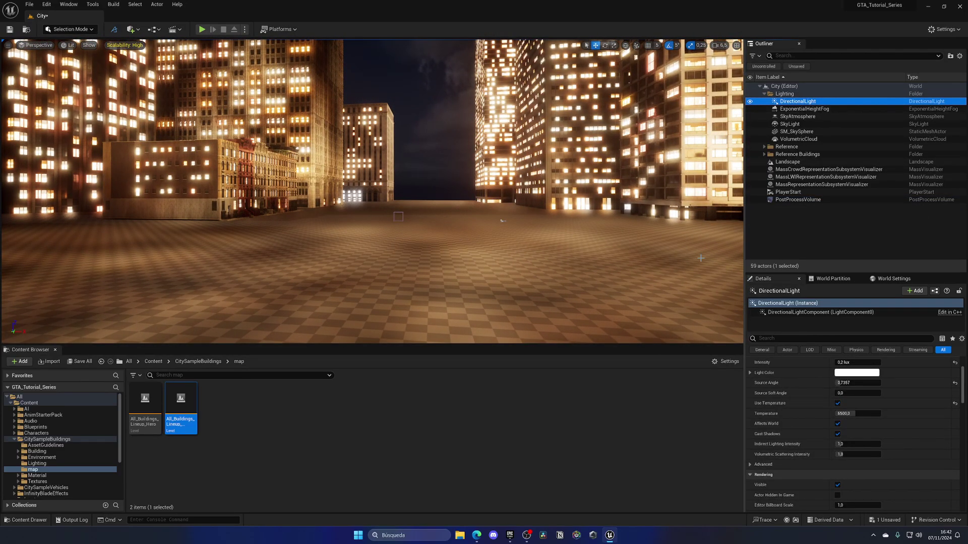
pyautogui.scroll(3, 819, 419)
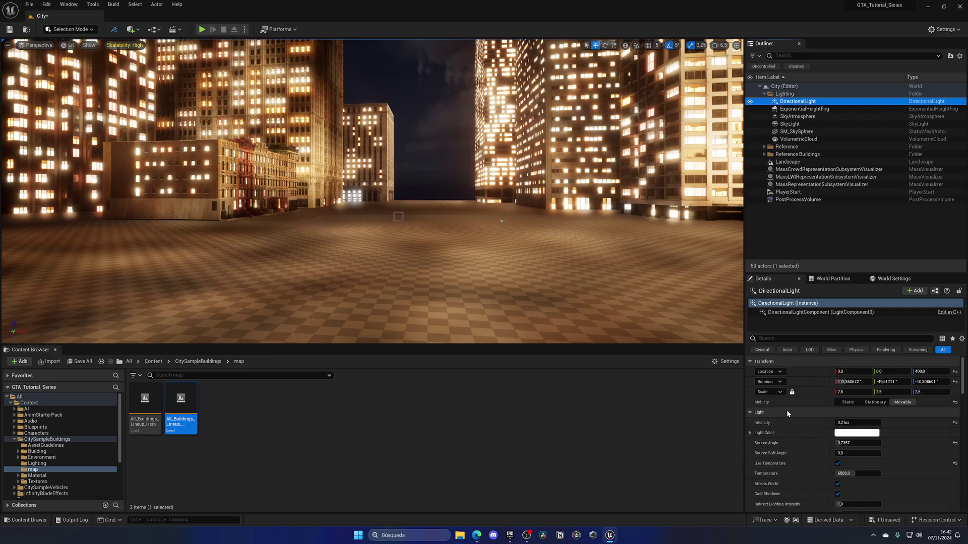
pyautogui.click(850, 422)
pyautogui.write('0,5')
pyautogui.press('Return')
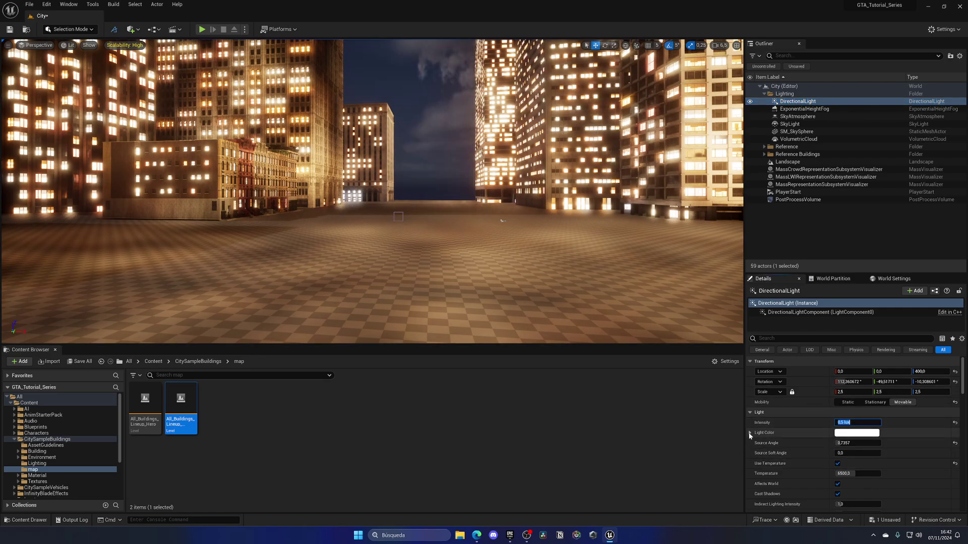
pyautogui.write('0,2')
pyautogui.press('Return')
pyautogui.click(901, 422)
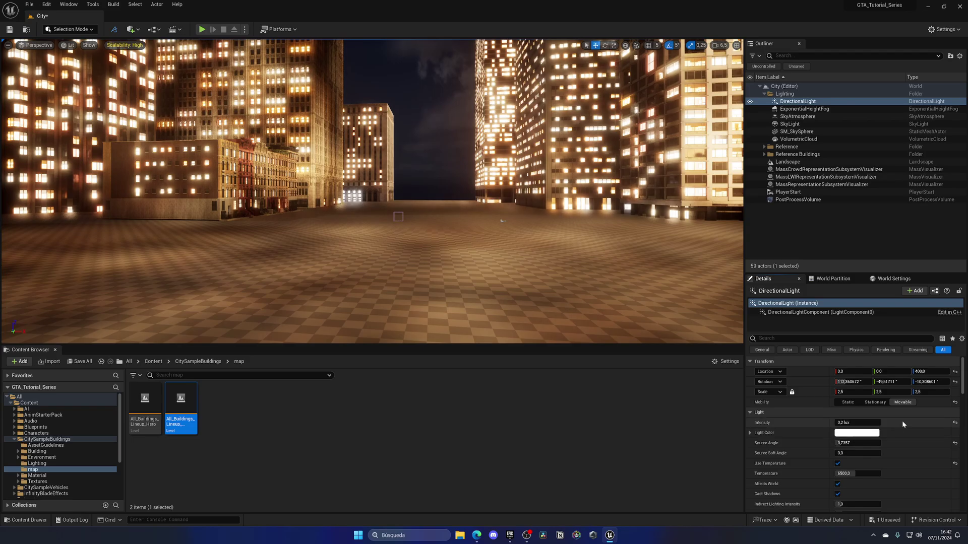
# Play-test the City level to check the night lighting around the character, and stop the session
pyautogui.moveTo(484, 211); pyautogui.dragTo(181, 257, button='right')
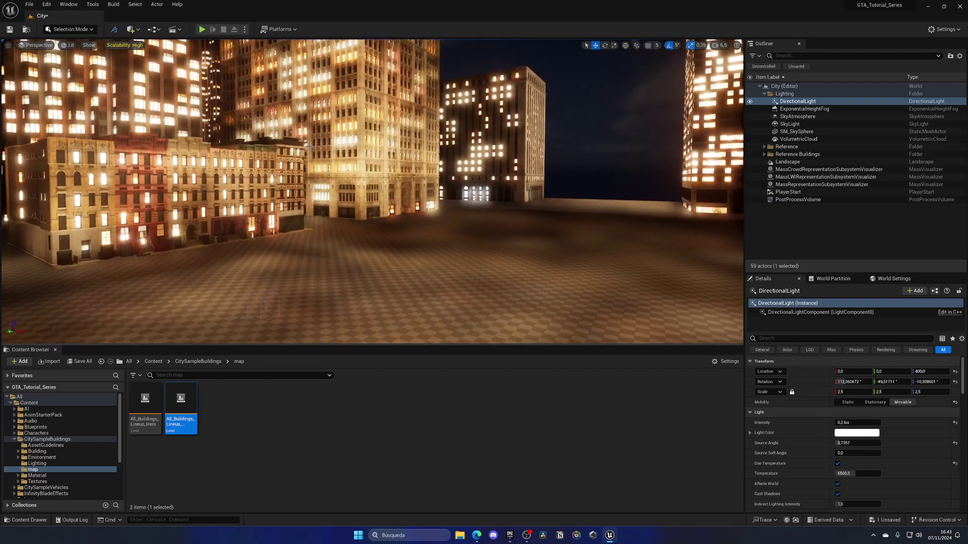
pyautogui.click(362, 156)
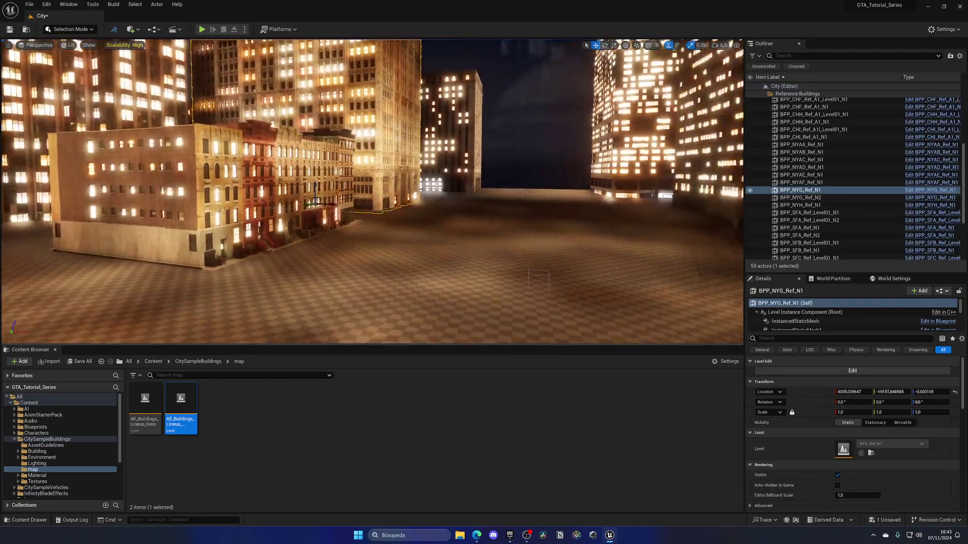
pyautogui.hotkey('alt', 'p')
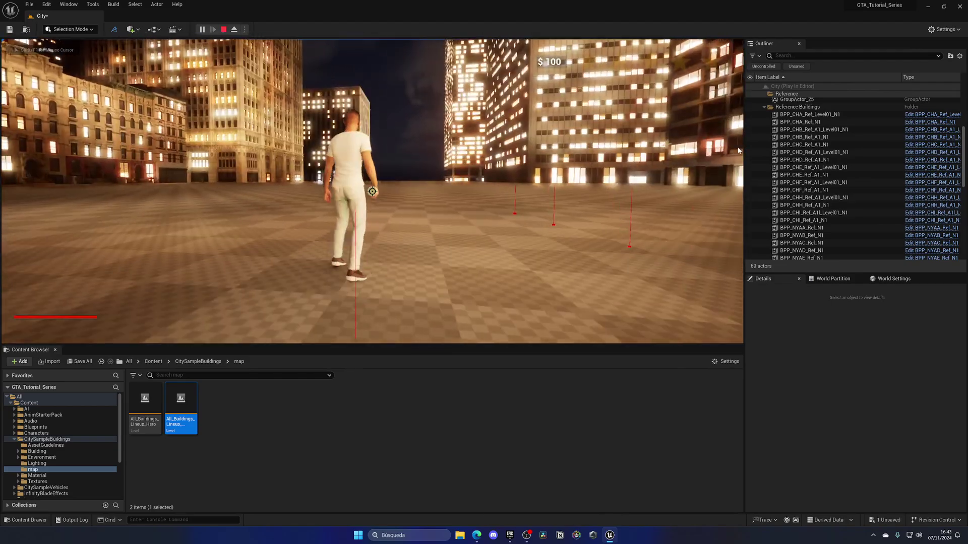
pyautogui.press('Escape')
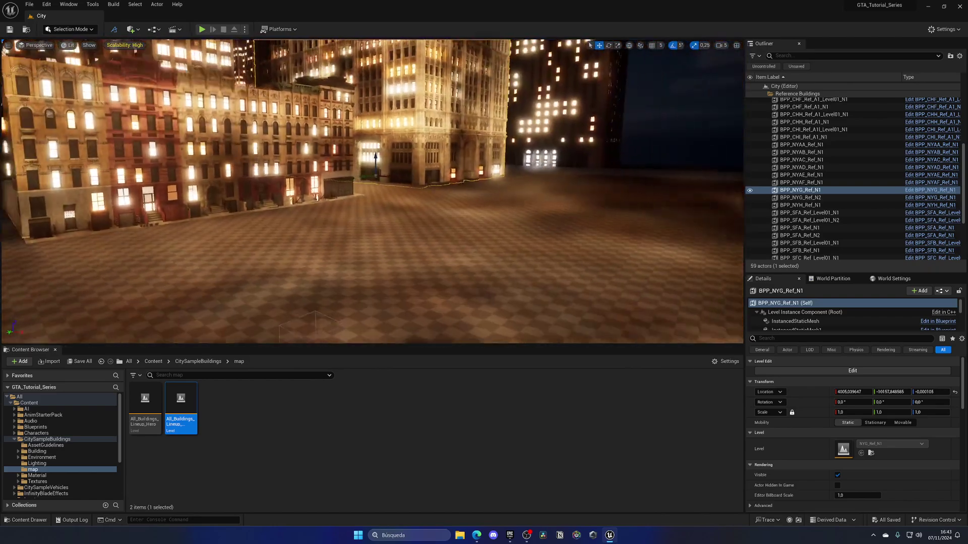
# Enable Volumetric Fog on the ExponentialHeightFog, comparing the street view with the fog off and on
pyautogui.scroll(5, 824, 189)
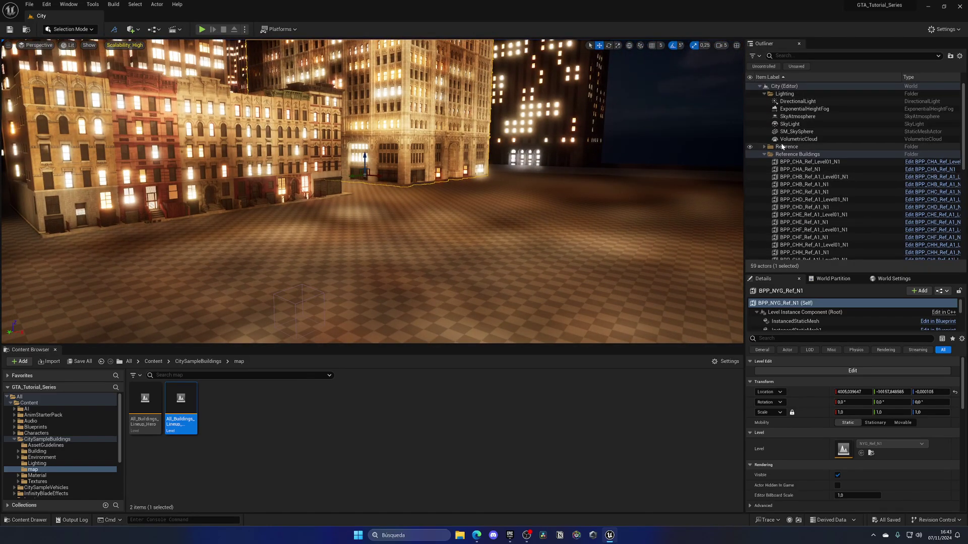
pyautogui.click(788, 109)
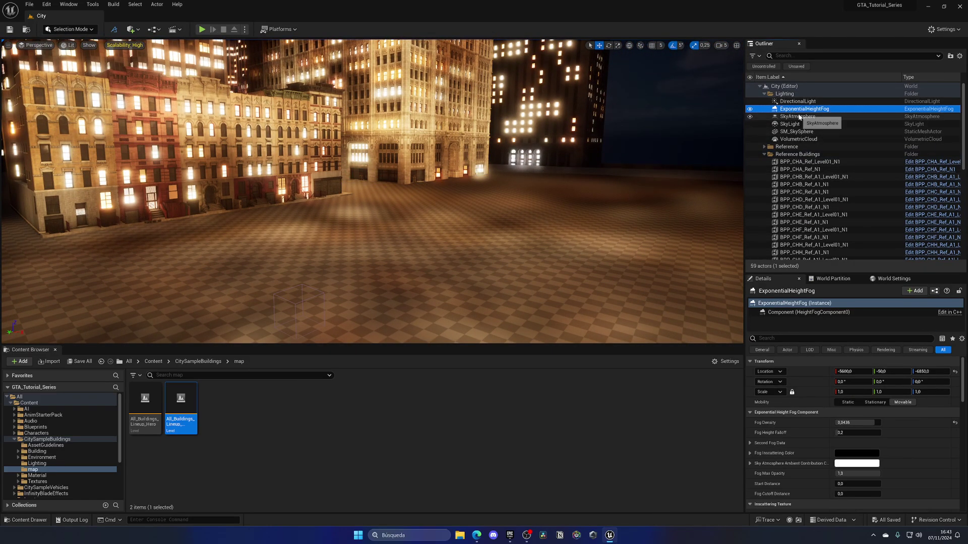
pyautogui.scroll(-10, 788, 404)
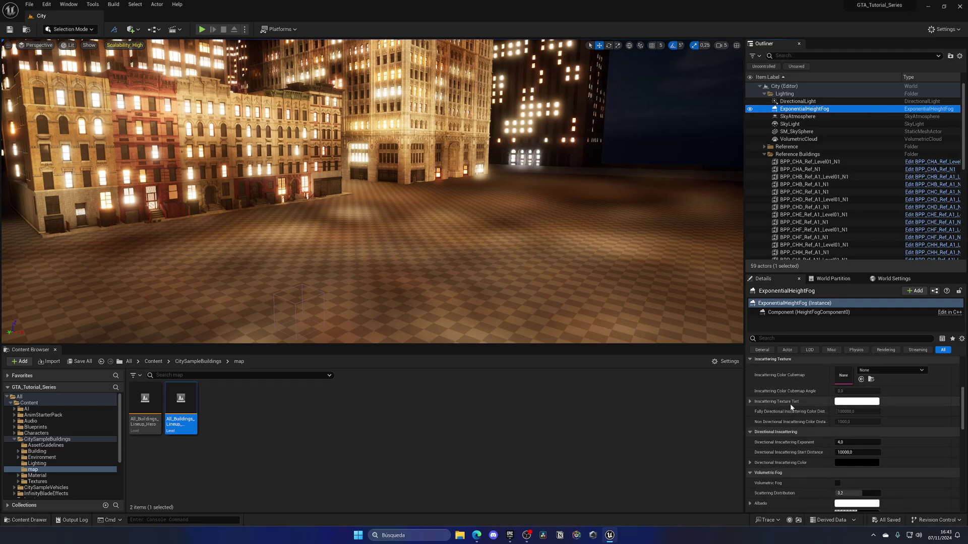
pyautogui.click(836, 411)
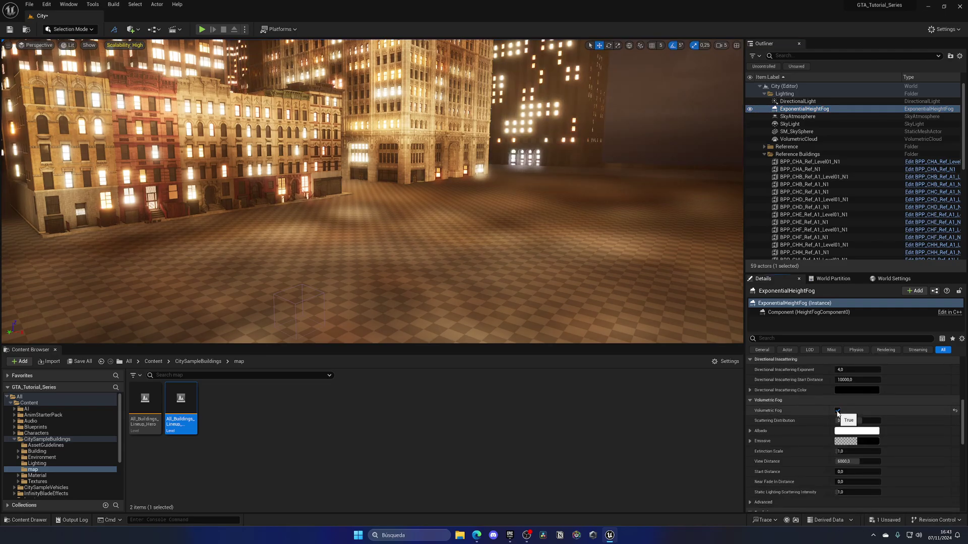
pyautogui.moveTo(504, 227); pyautogui.dragTo(635, 226, button='right')
pyautogui.moveTo(412, 46); pyautogui.dragTo(353, 48, button='right')
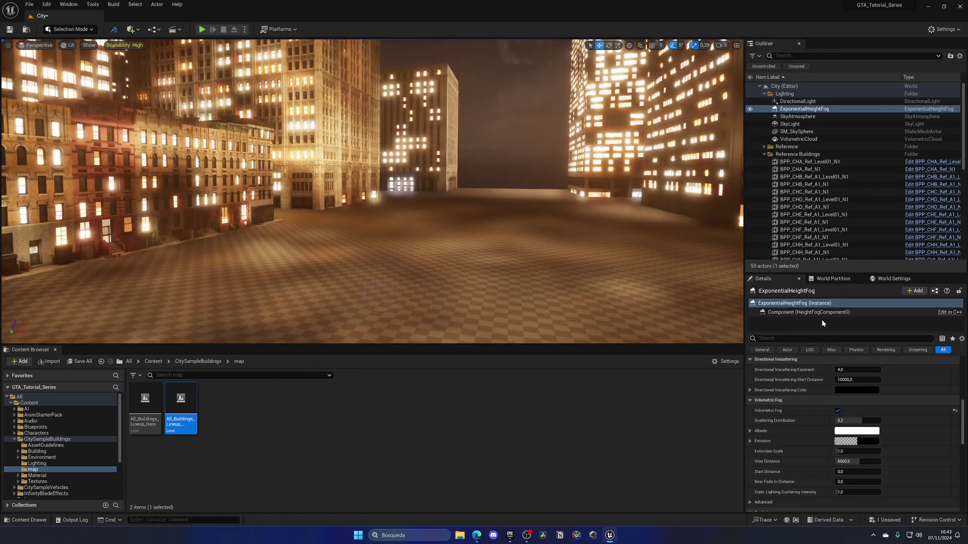
pyautogui.click(837, 411)
pyautogui.click(837, 412)
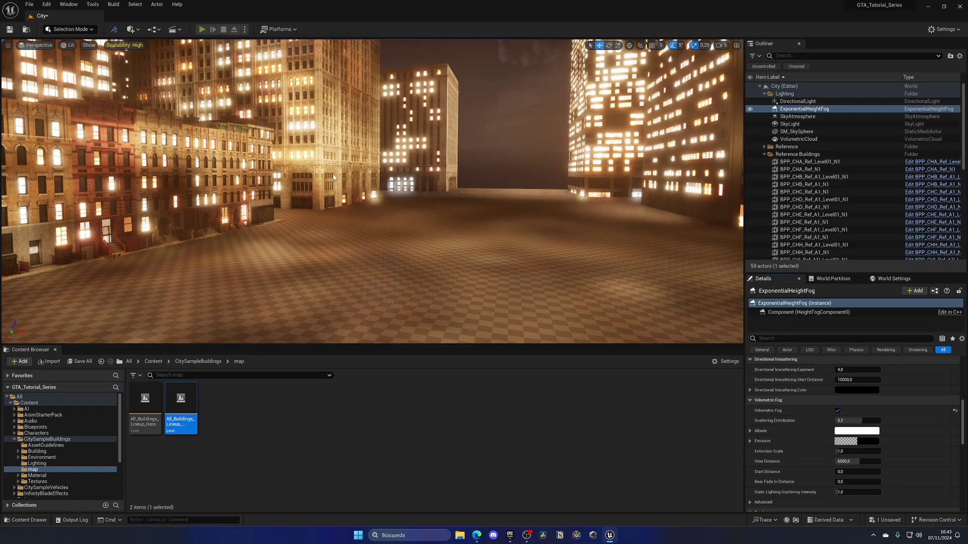
# Play-test the level with volumetric fog by running the character through the street, and stop the session
pyautogui.hotkey('alt', 'p')
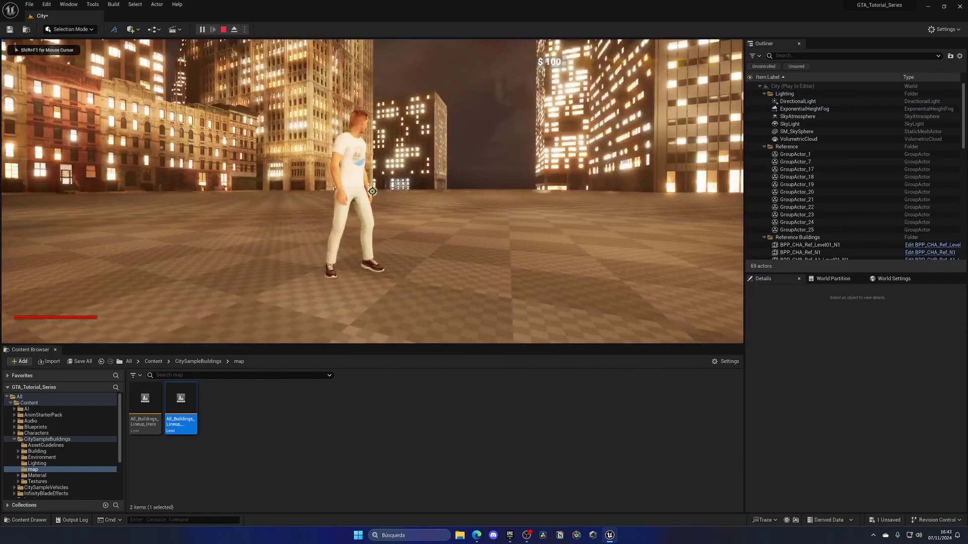
pyautogui.press('w')
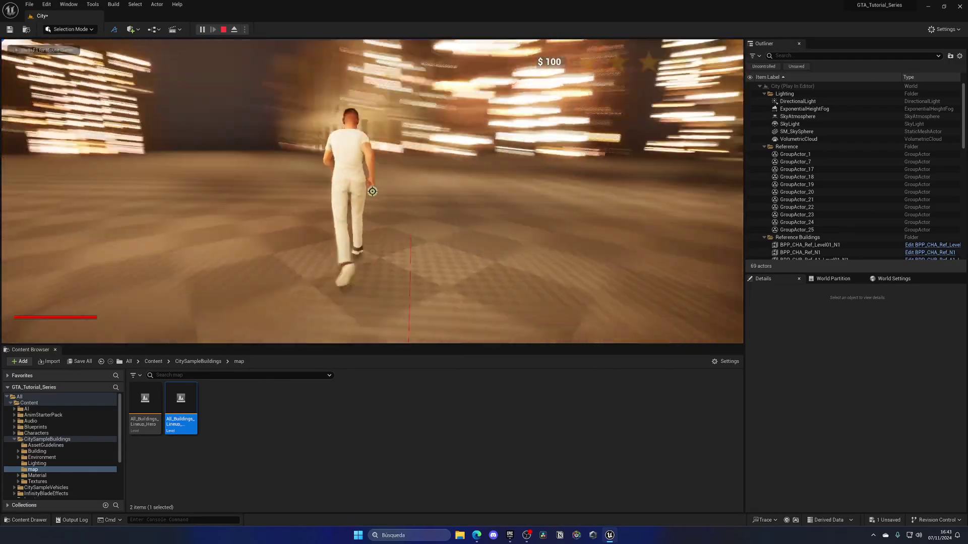
pyautogui.press('Escape')
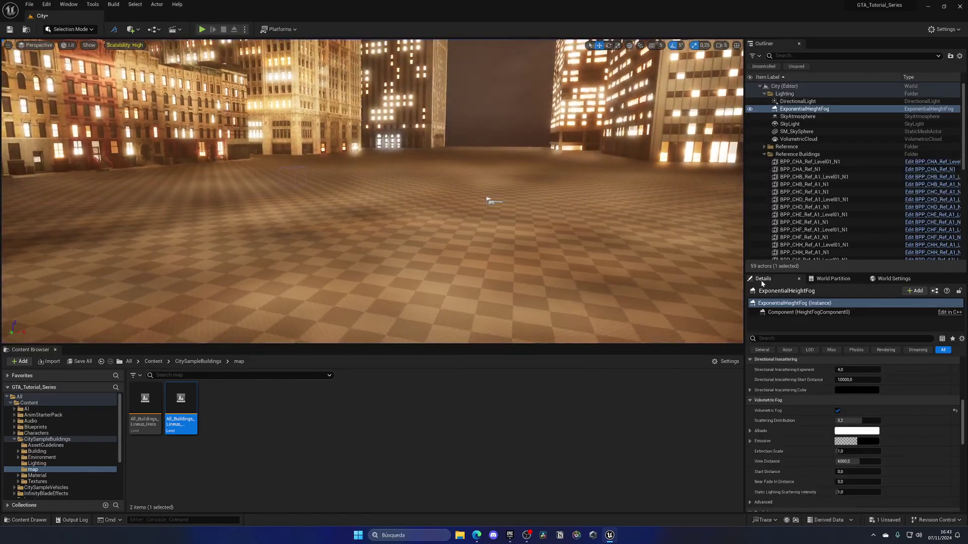
# Collapse the Lighting and Reference Buildings folders and set the post process volume's Min EV100 and Max EV100 to 2
pyautogui.click(797, 101)
pyautogui.click(765, 94)
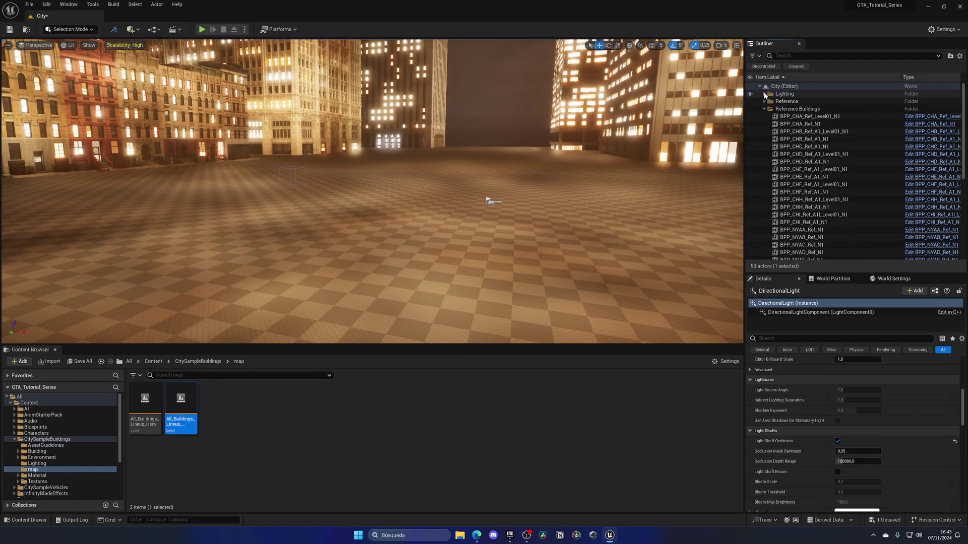
pyautogui.click(764, 109)
pyautogui.click(789, 154)
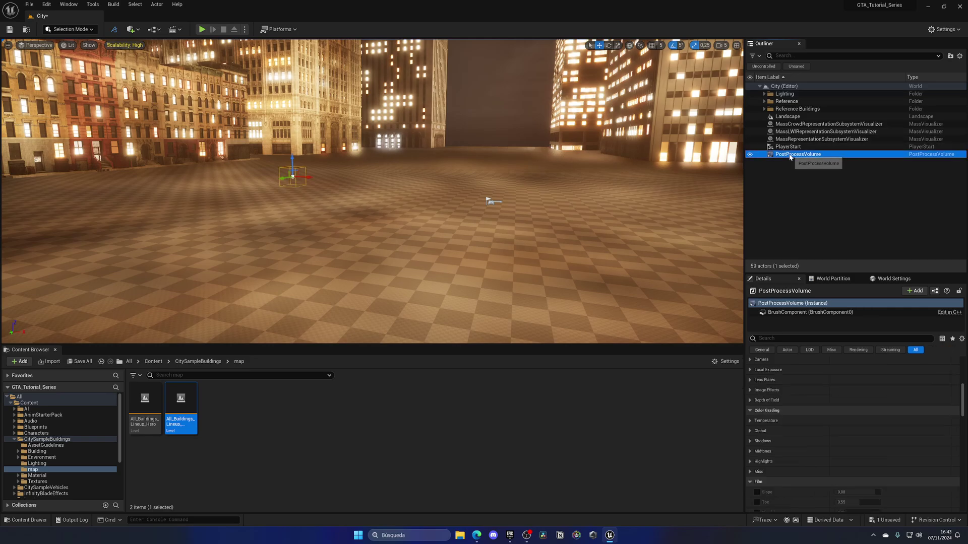
pyautogui.scroll(3, 799, 422)
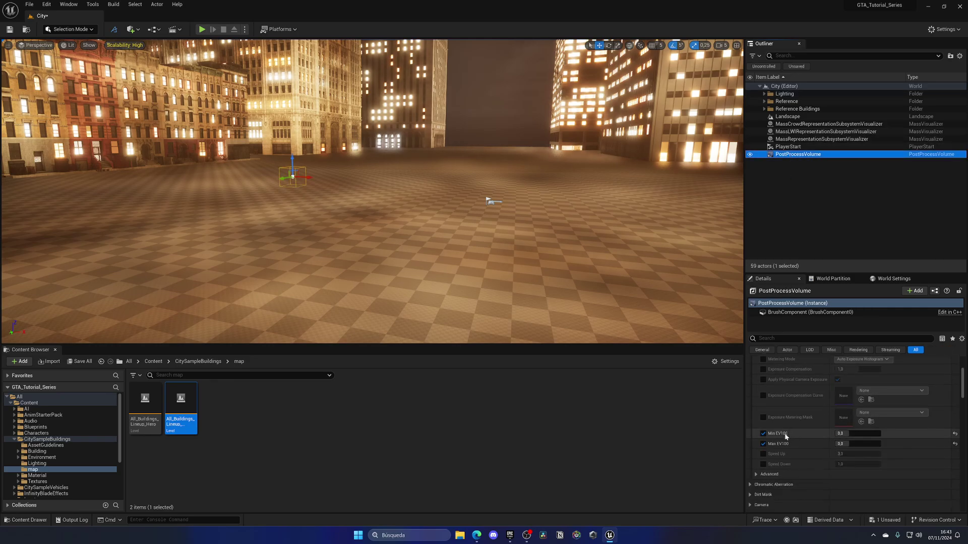
pyautogui.moveTo(504, 242); pyautogui.dragTo(474, 219, button='right')
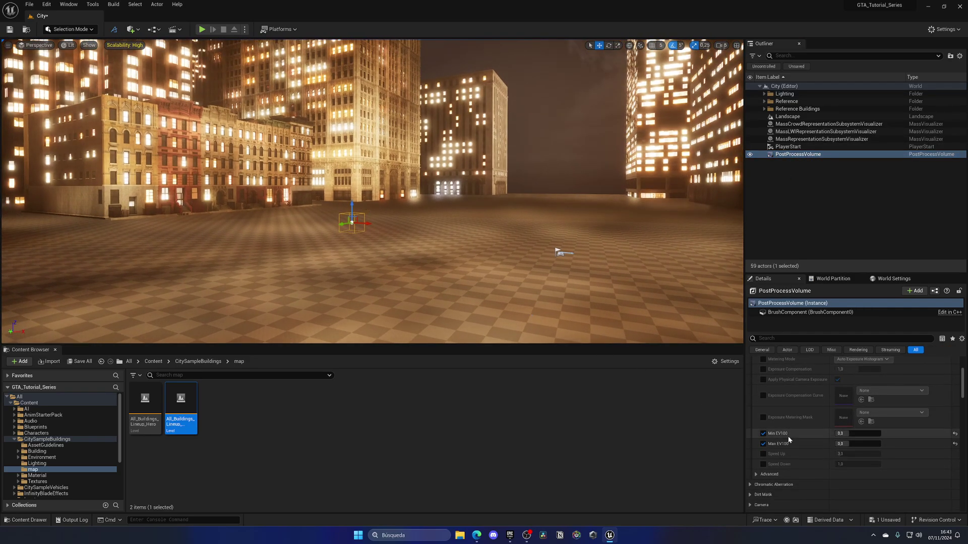
pyautogui.click(846, 434)
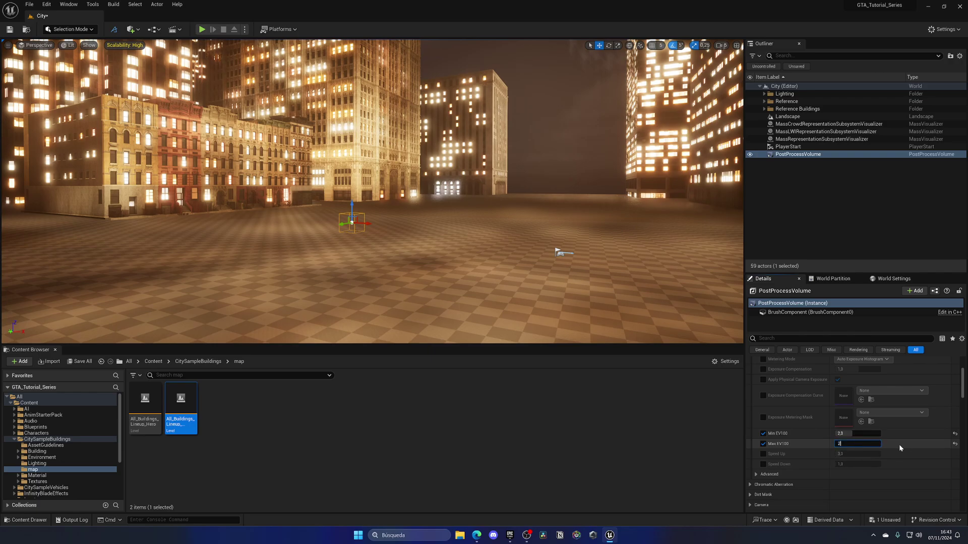
pyautogui.press('Return')
# Try a Min EV100 of 3 on the post process volume and restore it to 2
pyautogui.click(844, 433)
pyautogui.write('3')
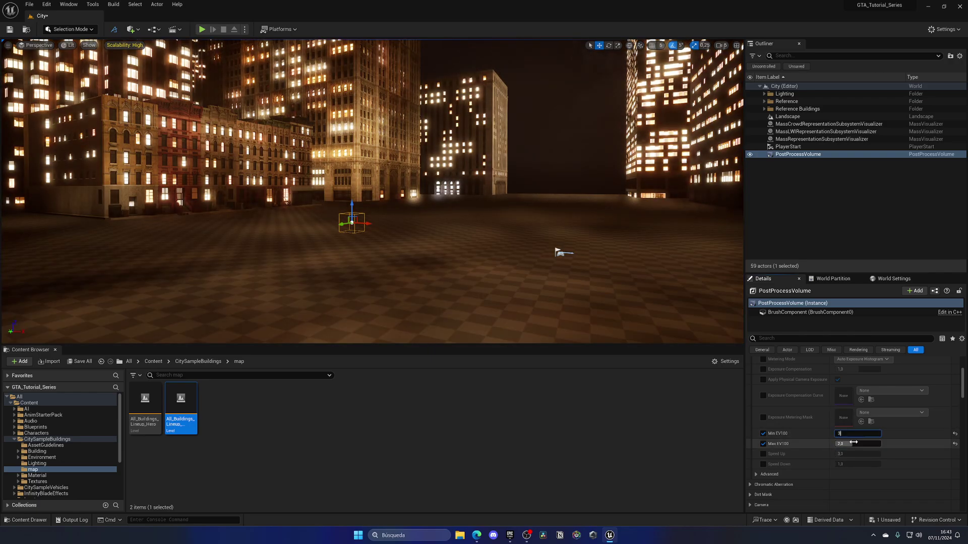
pyautogui.press('Return')
pyautogui.moveTo(504, 227)
pyautogui.mouseDown(button='right')
pyautogui.moveTo(437, 230)
pyautogui.moveTo(499, 244)
pyautogui.mouseUp(button='right')
pyautogui.click(850, 432)
pyautogui.write('2')
pyautogui.press('Return')
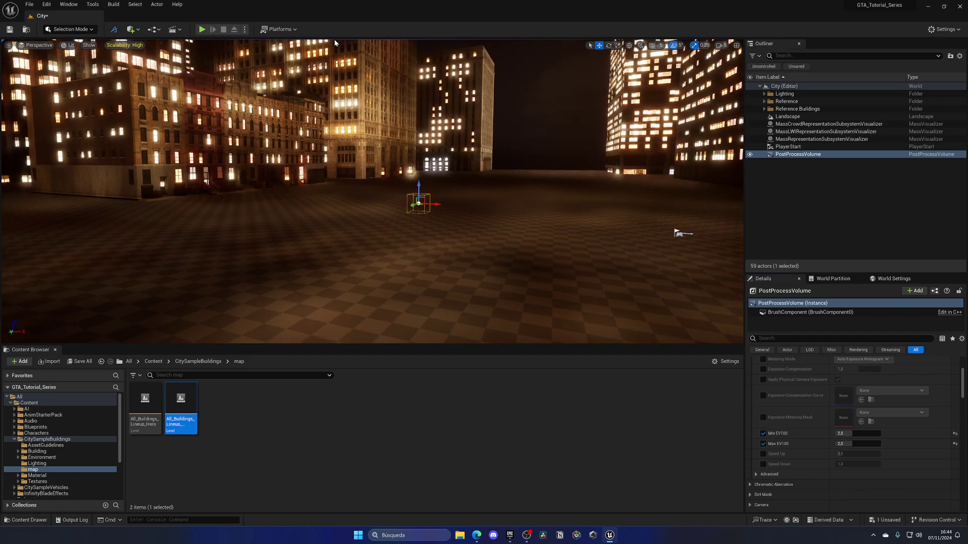
# Play-test the level at the darker exposure, moving the character among the lit buildings, and stop the session
pyautogui.hotkey('alt', 'p')
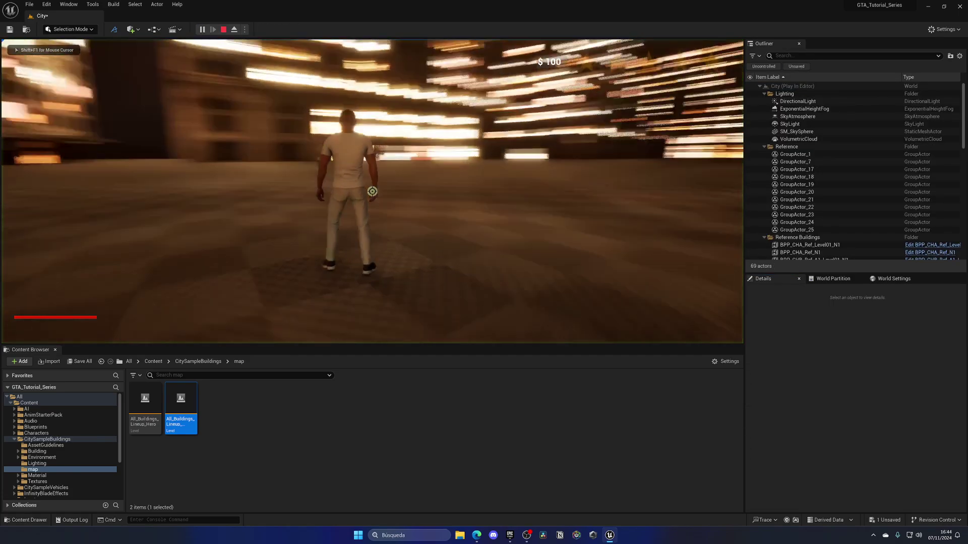
pyautogui.press('w')
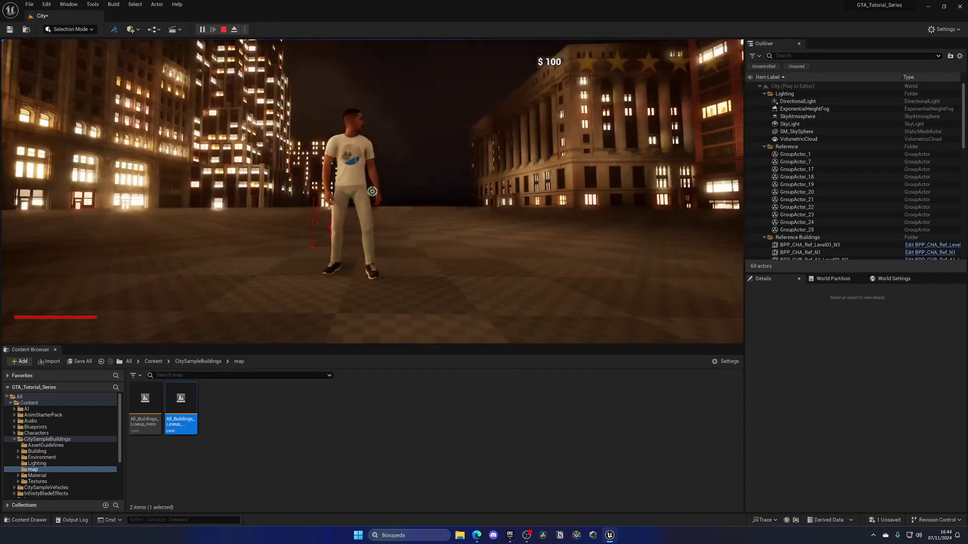
pyautogui.press('Escape')
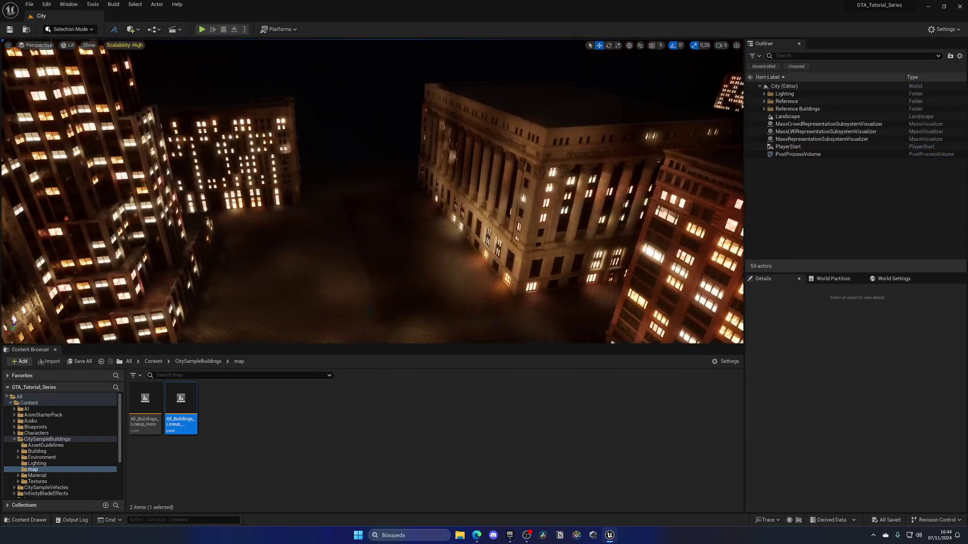
# Switch the viewport to the Unlit view mode
pyautogui.moveTo(140, 96); pyautogui.dragTo(140, 86, button='right')
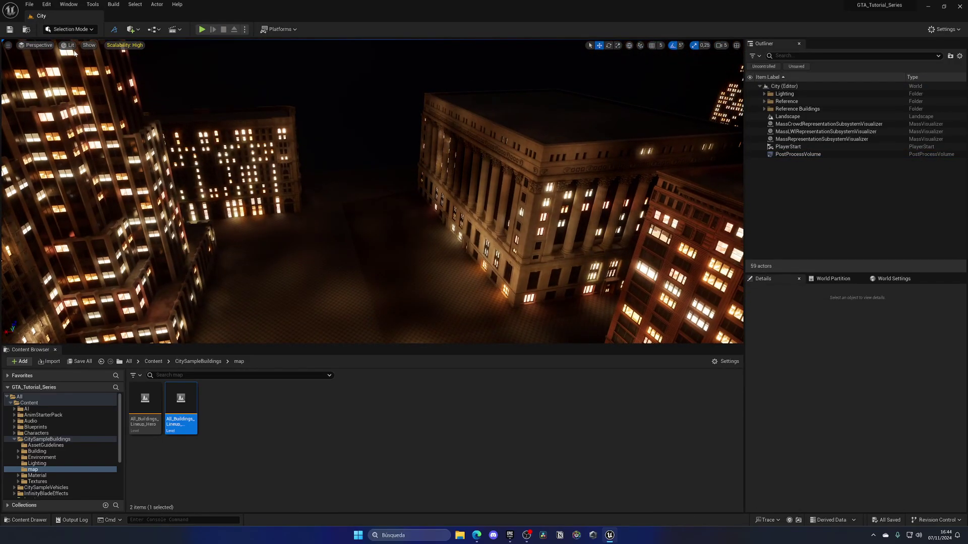
pyautogui.click(70, 45)
pyautogui.click(89, 77)
# Duplicate the long building BPP_SFA_Ref_N2 with its Level01 part and place the copy alongside, toward the columned building
pyautogui.click(272, 151)
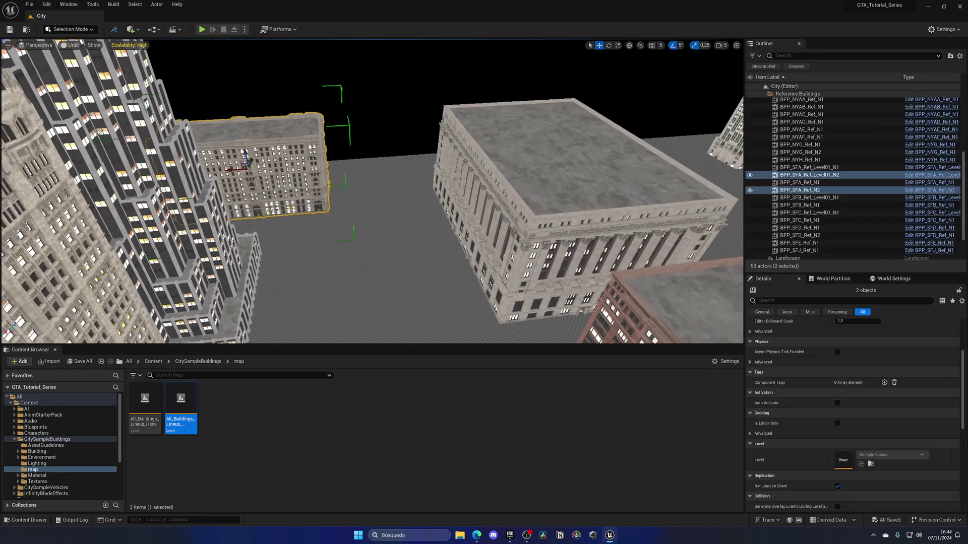
pyautogui.moveTo(273, 151); pyautogui.dragTo(284, 174, button='right')
pyautogui.keyDown('alt'); pyautogui.moveTo(235, 223); pyautogui.dragTo(326, 222); pyautogui.keyUp('alt')
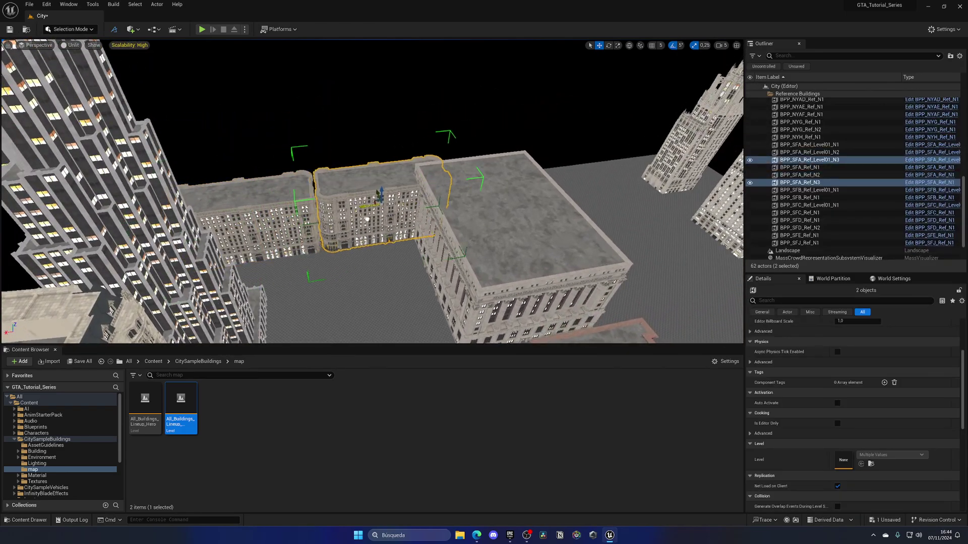
pyautogui.moveTo(371, 205); pyautogui.dragTo(353, 222, button='right')
# Try moving the long building BPP_SFA_Ref_N2 with its Level01 part against its neighbouring copy, and undo the placement
pyautogui.click(302, 152)
pyautogui.moveTo(302, 151); pyautogui.dragTo(302, 161, button='right')
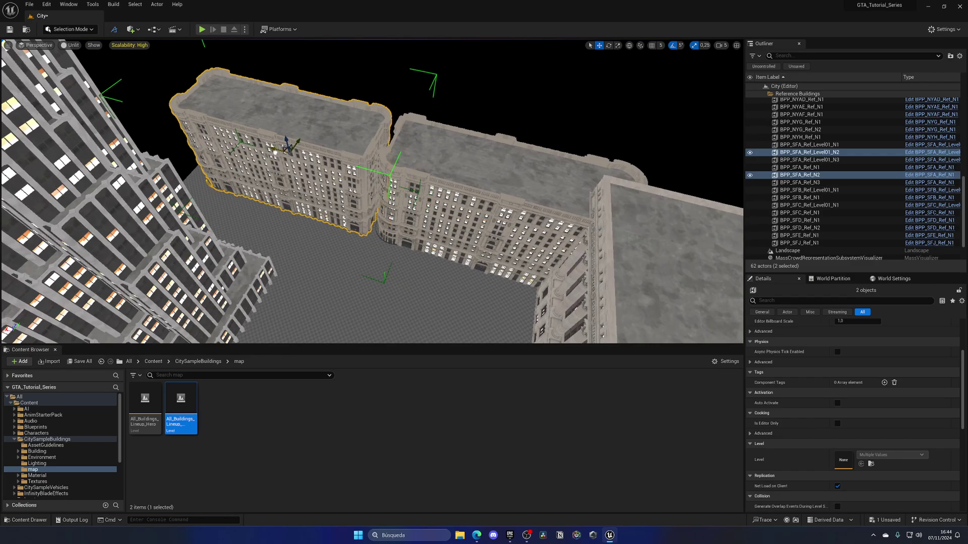
pyautogui.click(479, 201)
pyautogui.moveTo(479, 202); pyautogui.dragTo(434, 186, button='right')
pyautogui.click(363, 186)
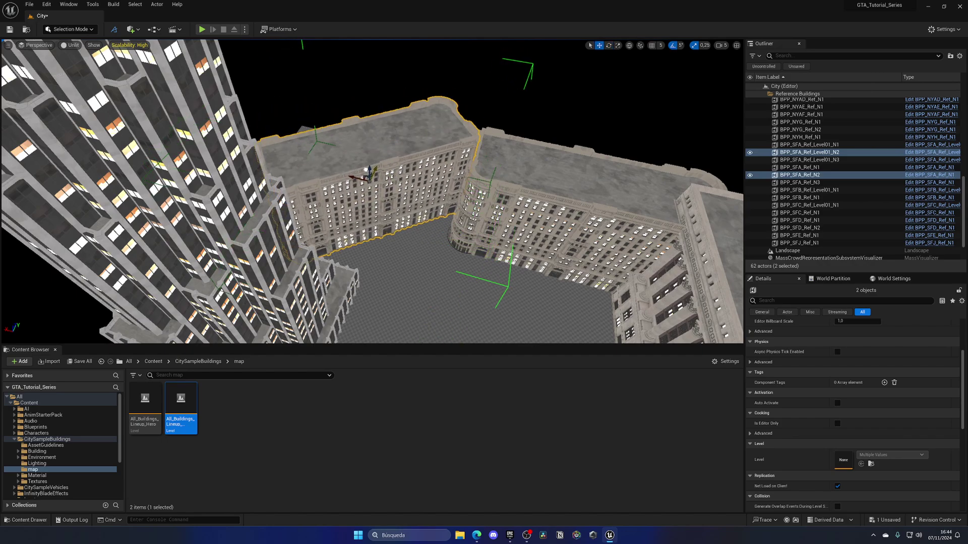
pyautogui.hotkey('ctrl', 'z')
pyautogui.hotkey('ctrl', 'z')
pyautogui.hotkey('ctrl', 'z')
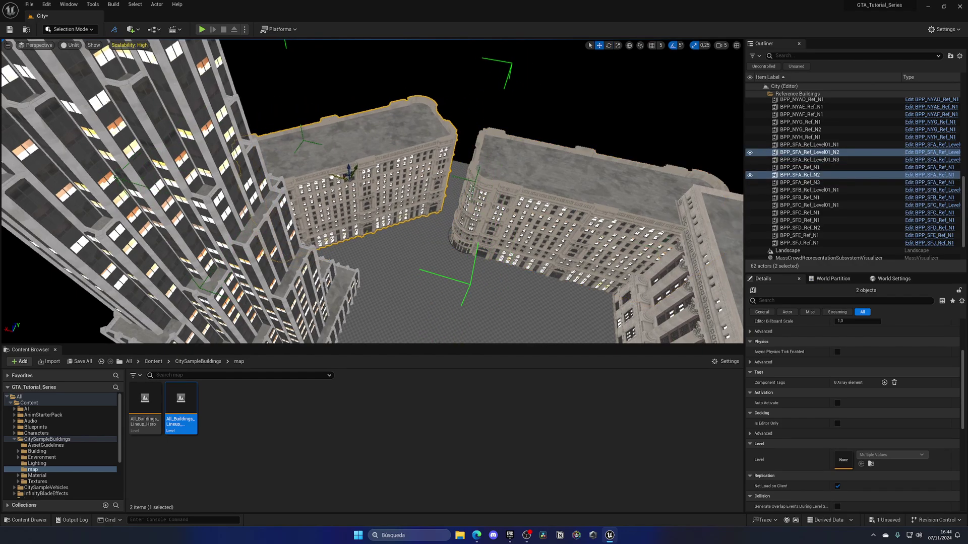
# Move the copy BPP_SFA_Ref_N3 with its Level01 part to close the gap between BPP_SFA_Ref_N2 and the columned building
pyautogui.click(492, 202)
pyautogui.moveTo(492, 202); pyautogui.dragTo(564, 231, button='right')
pyautogui.moveTo(489, 155); pyautogui.dragTo(459, 157)
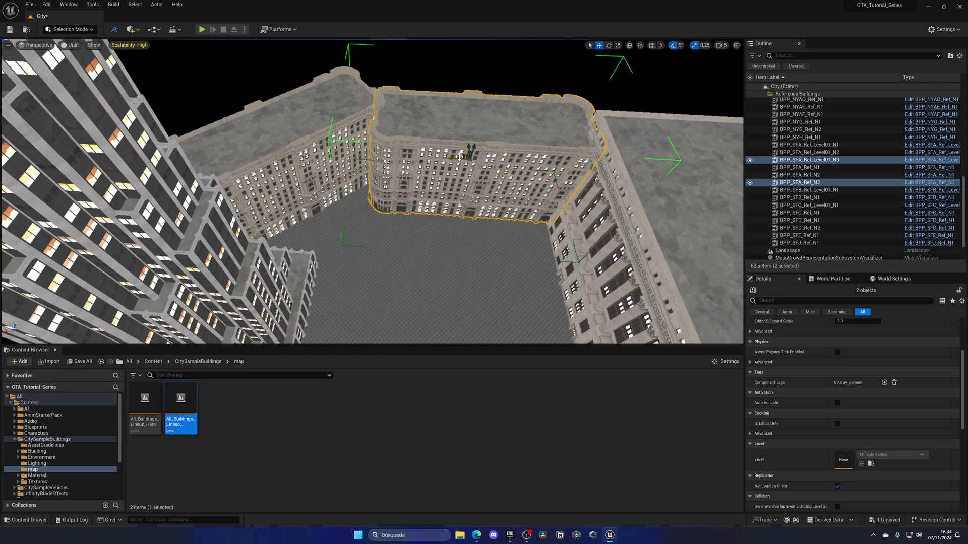
pyautogui.moveTo(459, 157)
pyautogui.mouseDown(button='right')
pyautogui.moveTo(474, 157)
pyautogui.moveTo(464, 160)
pyautogui.mouseUp(button='right')
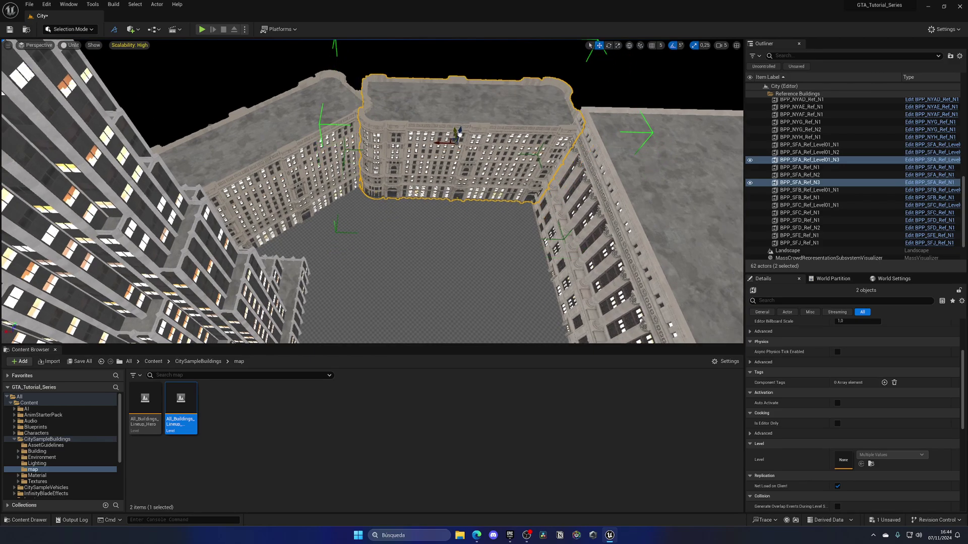
pyautogui.moveTo(444, 142); pyautogui.dragTo(452, 143)
pyautogui.click(443, 227)
pyautogui.moveTo(444, 226); pyautogui.dragTo(509, 227, button='right')
pyautogui.click(423, 167)
# Duplicate the long buildings BPP_SFA_Ref_N2 and N3 with their Level01 parts and place the pair on the columned building's other side
pyautogui.click(282, 212)
pyautogui.moveTo(282, 211); pyautogui.dragTo(291, 236, button='right')
pyautogui.click(371, 132)
pyautogui.moveTo(330, 129); pyautogui.dragTo(481, 113, button='right')
pyautogui.moveTo(589, 168); pyautogui.dragTo(610, 170, button='right')
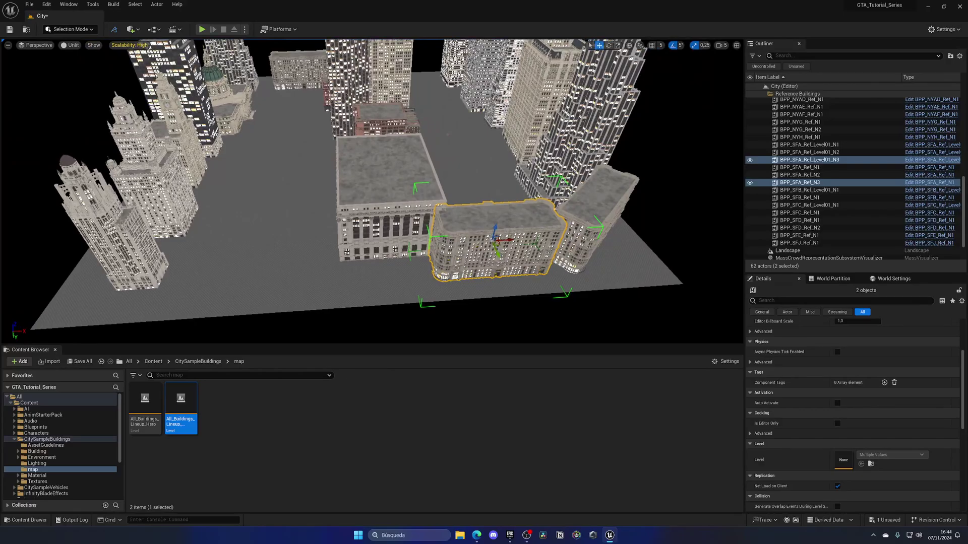
pyautogui.keyDown('shift'); pyautogui.click(590, 216); pyautogui.keyUp('shift')
pyautogui.keyDown('alt'); pyautogui.moveTo(607, 216); pyautogui.dragTo(250, 259); pyautogui.keyUp('alt')
pyautogui.press('e')
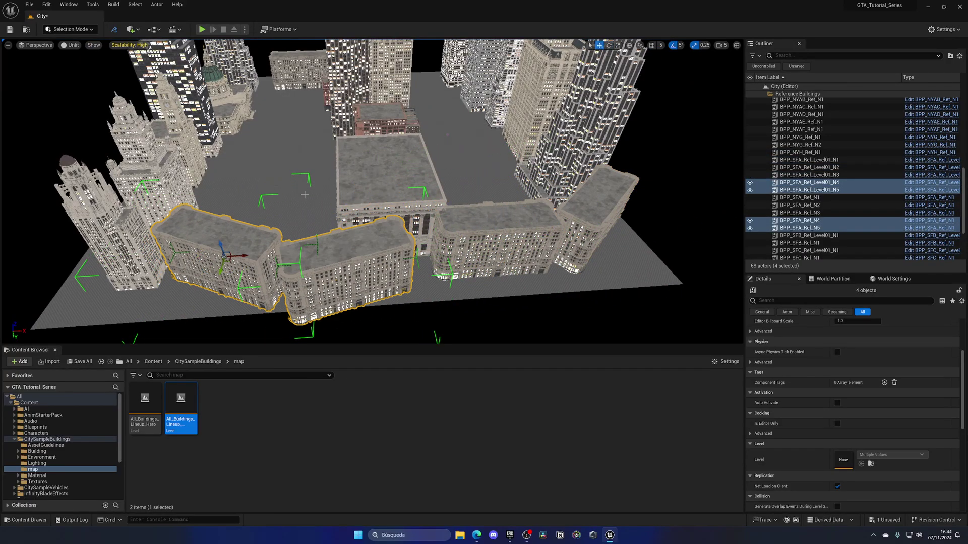
# Duplicate the grey high-rise BPP_SFJ_Ref_N1, place the copy beside the original, and save the level
pyautogui.click(304, 195)
pyautogui.press('w')
pyautogui.moveTo(305, 195); pyautogui.dragTo(318, 211, button='right')
pyautogui.click(328, 146)
pyautogui.press('w')
pyautogui.keyDown('alt'); pyautogui.moveTo(442, 239); pyautogui.dragTo(272, 211); pyautogui.keyUp('alt')
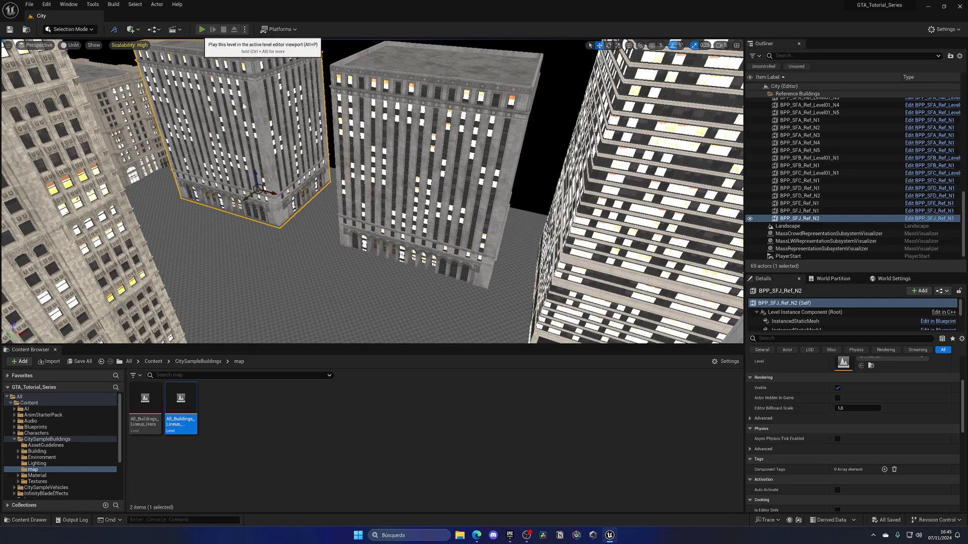
# Play-test the level by walking the character among the buildings, stop the session, and close the Message Log
pyautogui.hotkey('alt', 'p')
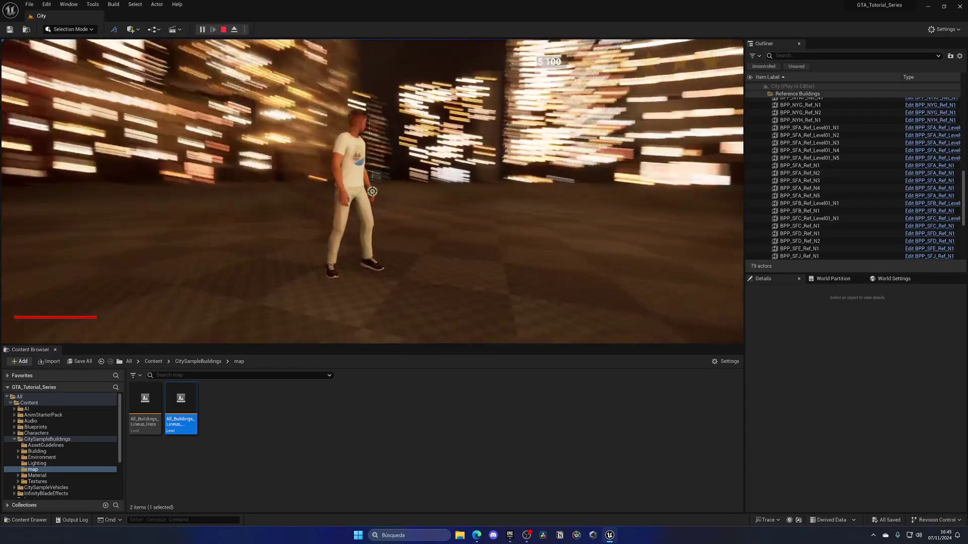
pyautogui.press('w')
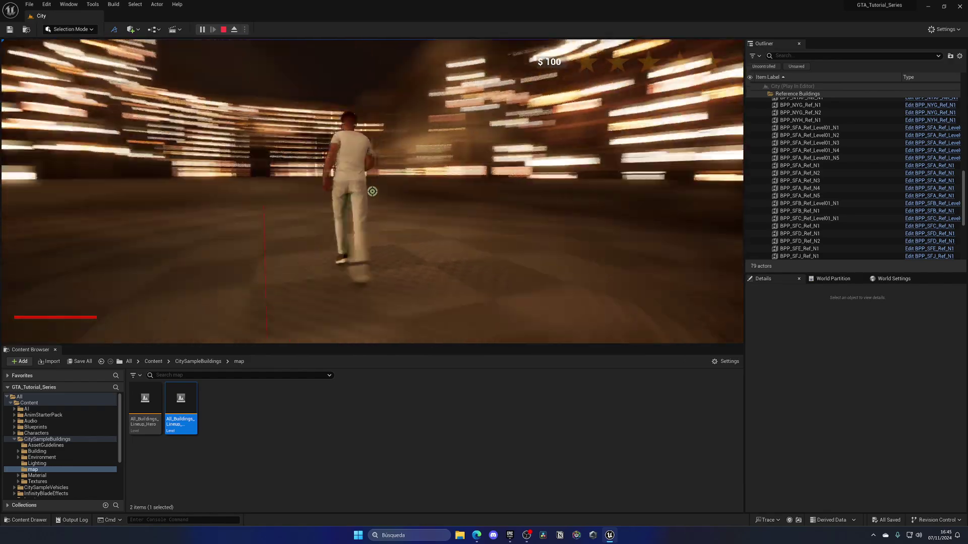
pyautogui.press('Escape')
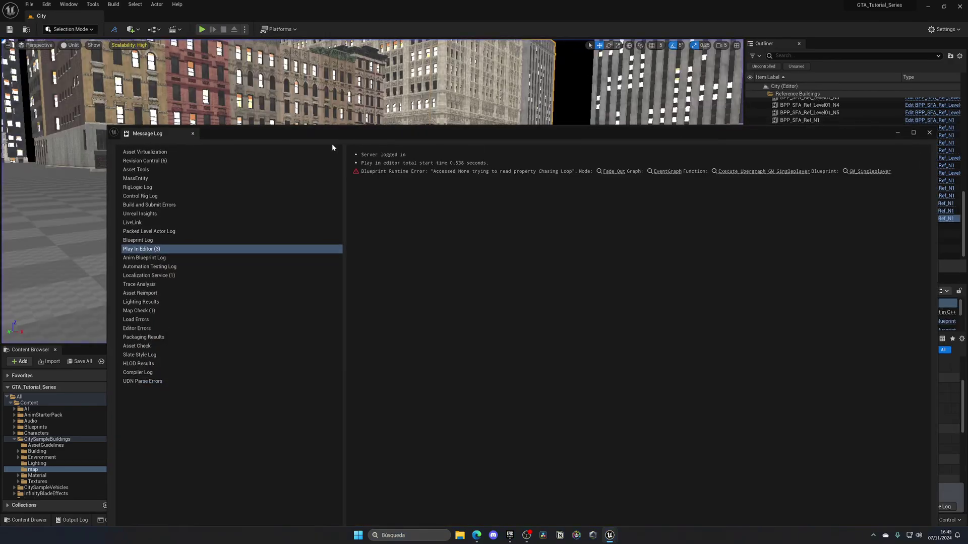
pyautogui.click(192, 134)
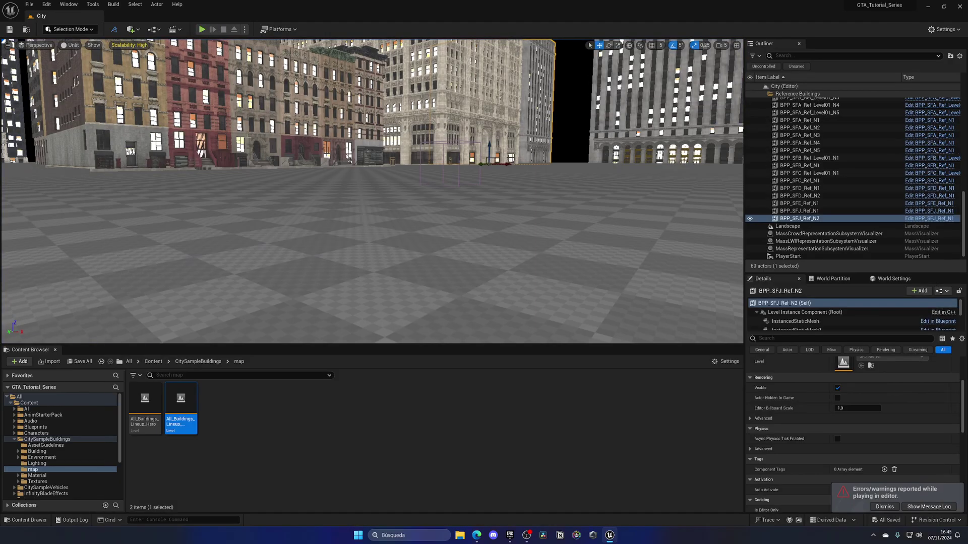
# Switch the viewport to the Lit view mode
pyautogui.press('e')
pyautogui.moveTo(192, 133); pyautogui.dragTo(167, 131, button='right')
pyautogui.press('w')
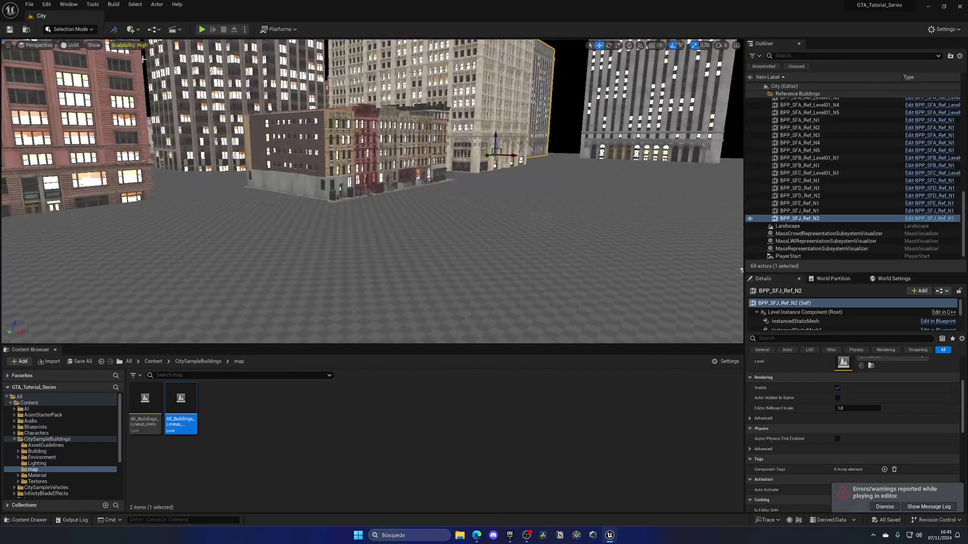
pyautogui.click(70, 45)
pyautogui.click(86, 65)
pyautogui.moveTo(353, 113); pyautogui.dragTo(473, 113, button='right')
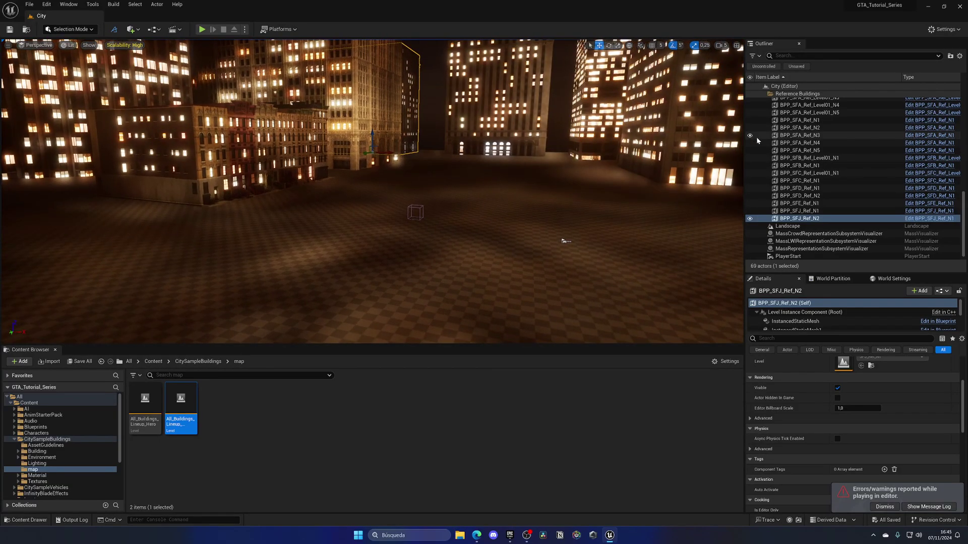
# Filter the PostProcessVolume details for "lumen" and enable the Global Illumination Method, Lumen Scene Lighting Quality and Lumen Scene Detail overrides
pyautogui.scroll(-1, 787, 212)
pyautogui.click(797, 255)
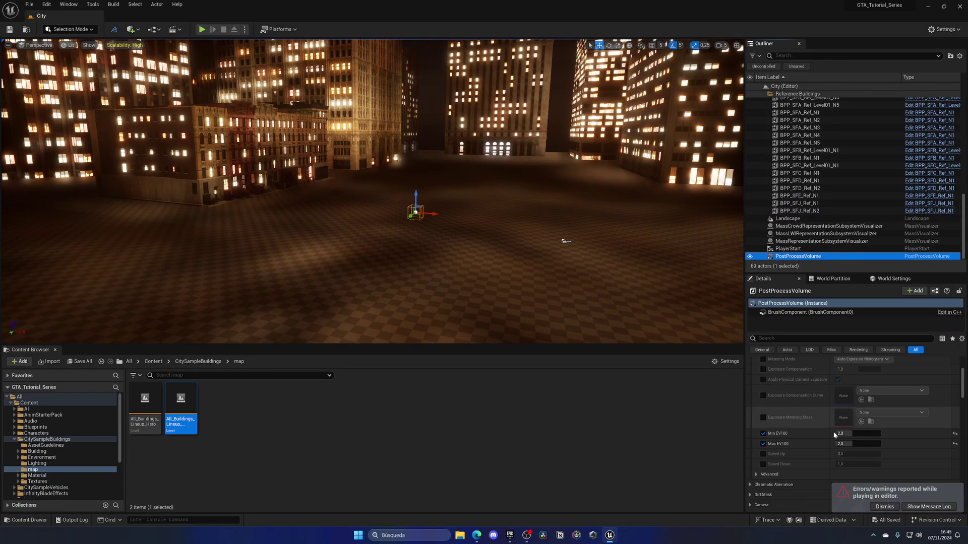
pyautogui.click(806, 339)
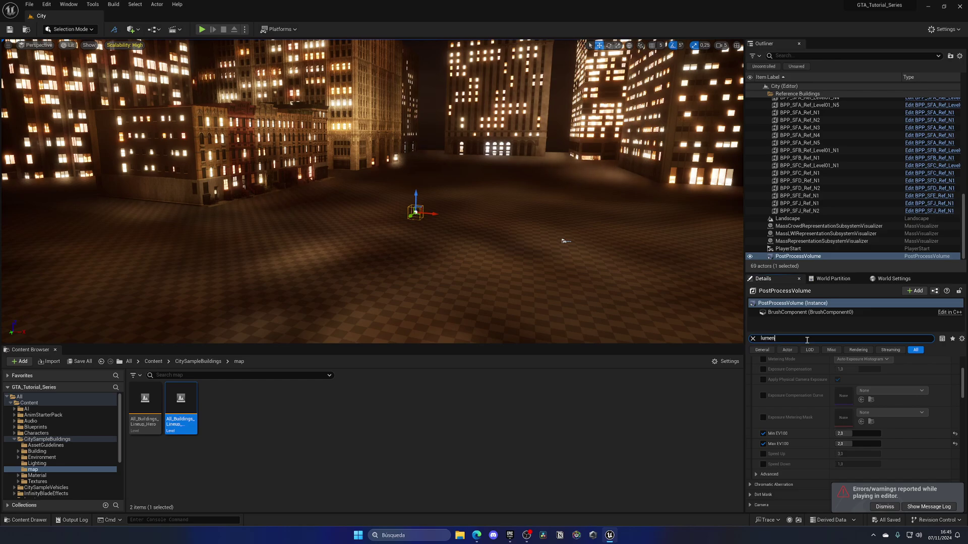
pyautogui.scroll(3, 833, 430)
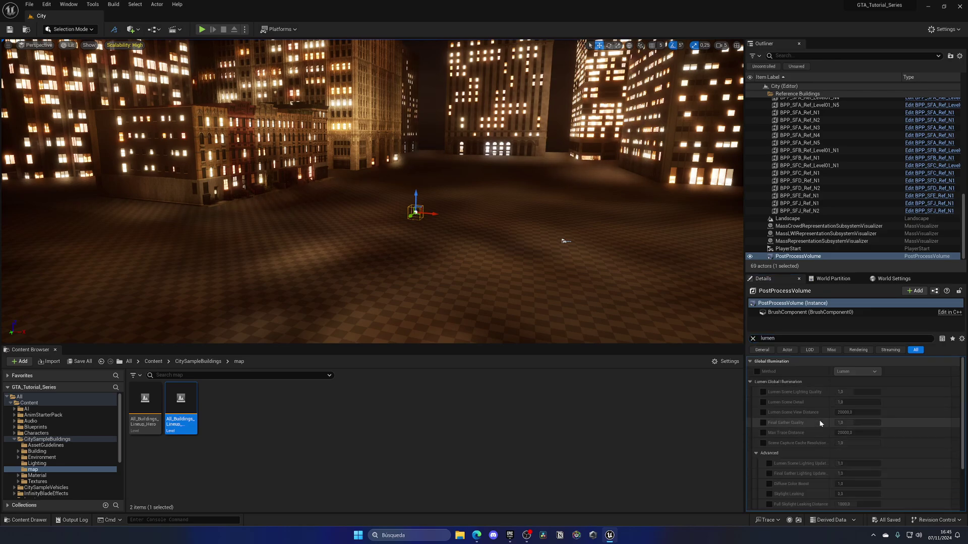
pyautogui.click(756, 372)
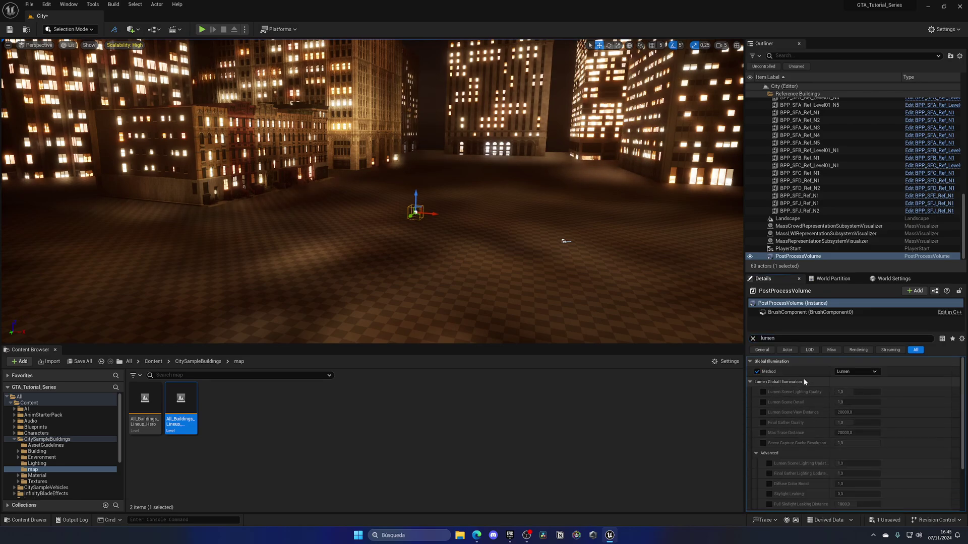
pyautogui.click(763, 392)
pyautogui.click(762, 402)
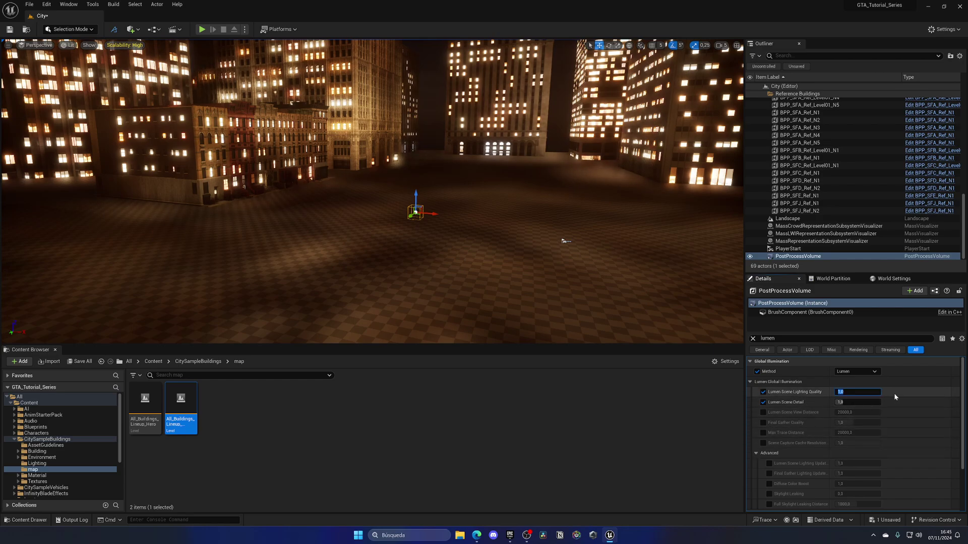
# Set Lumen Scene Lighting Quality and Lumen Scene Detail to 2
pyautogui.moveTo(605, 212); pyautogui.dragTo(647, 216, button='right')
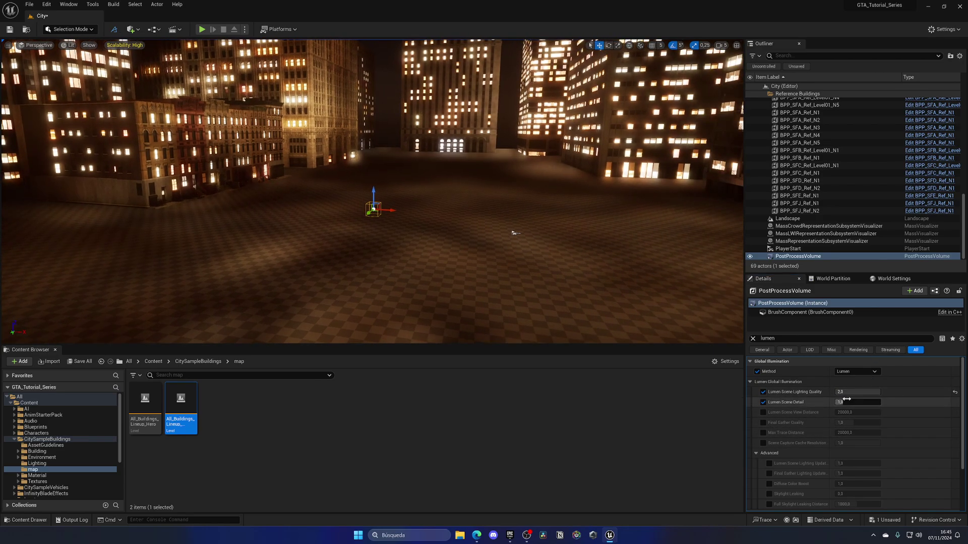
pyautogui.write('2')
pyautogui.press('Return')
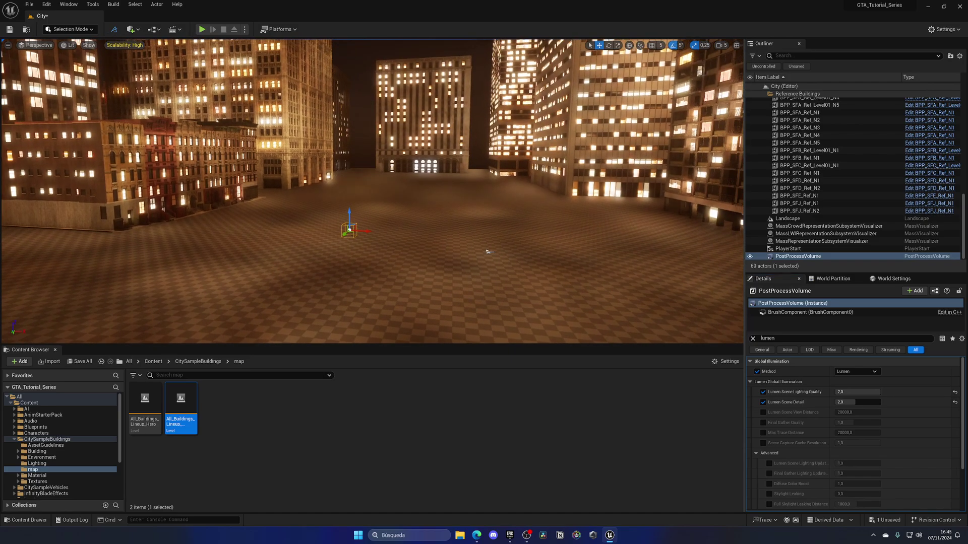
pyautogui.moveTo(349, 201)
pyautogui.mouseDown(button='right')
pyautogui.moveTo(383, 197)
pyautogui.moveTo(342, 209)
pyautogui.mouseUp(button='right')
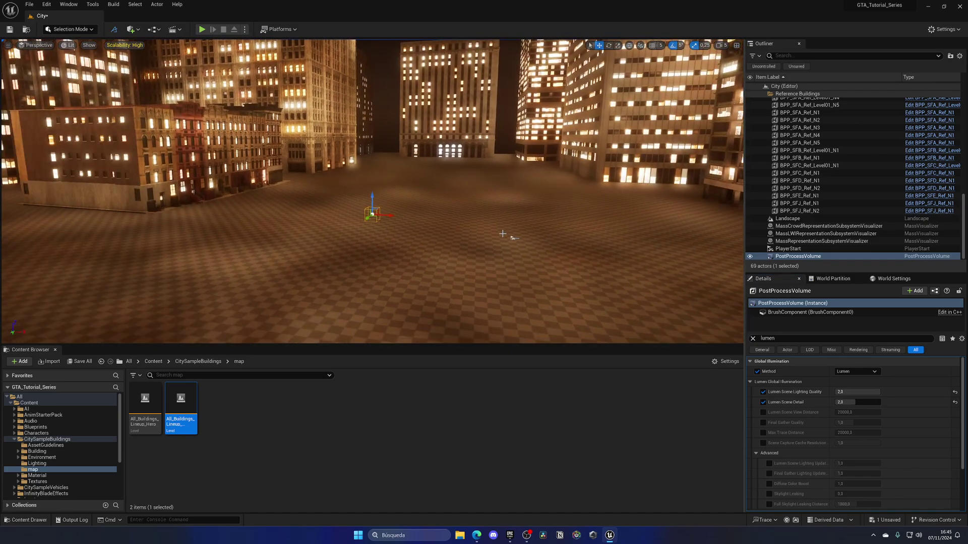
# Try a Lumen Scene Detail of 0.25 and undo the change
pyautogui.click(845, 402)
pyautogui.write('.25')
pyautogui.press('Return')
pyautogui.moveTo(286, 161); pyautogui.dragTo(236, 151, button='right')
pyautogui.moveTo(363, 189); pyautogui.dragTo(395, 197, button='right')
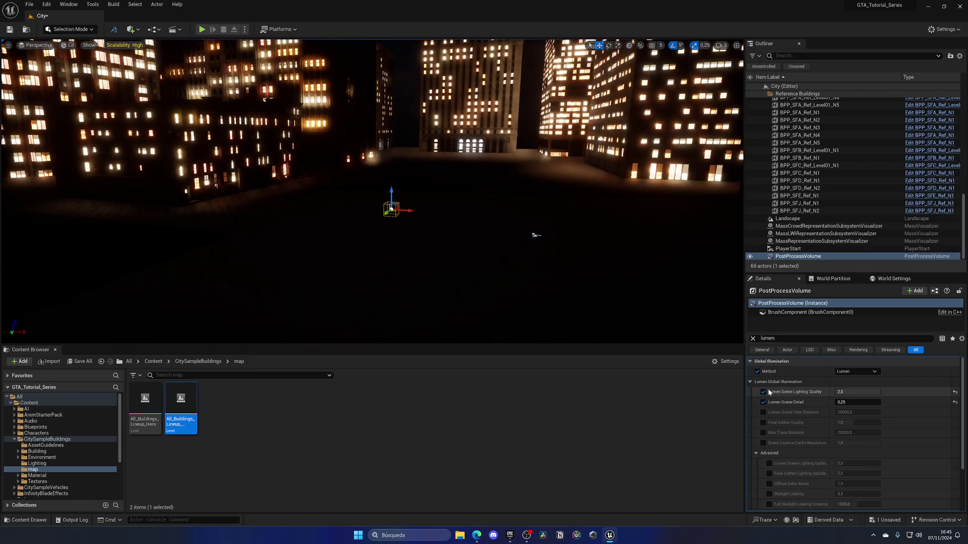
pyautogui.hotkey('ctrl', 'z')
# Set Lumen Scene Detail to 1 and check the lighting around the buildings
pyautogui.moveTo(696, 333); pyautogui.dragTo(613, 338, button='right')
pyautogui.press('w')
pyautogui.click(851, 402)
pyautogui.write('1')
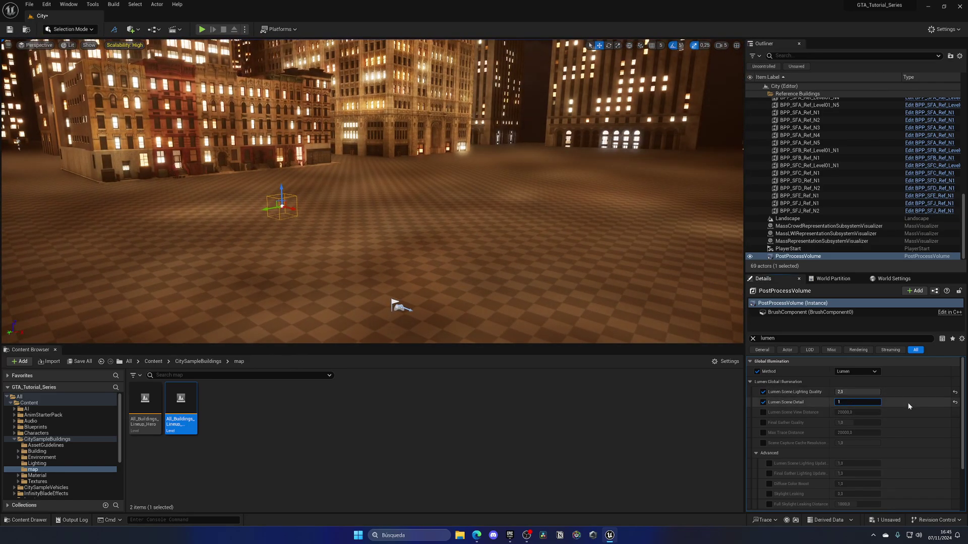
pyautogui.press('Return')
pyautogui.press('s')
pyautogui.moveTo(504, 212); pyautogui.dragTo(521, 194, button='right')
pyautogui.press('a')
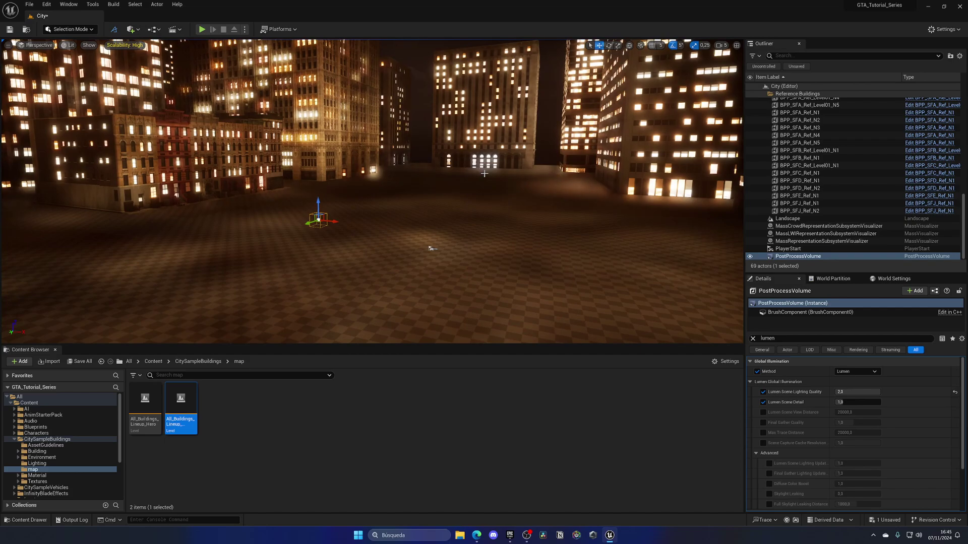
# Enable the Final Gather Quality override and set it to 2
pyautogui.click(763, 423)
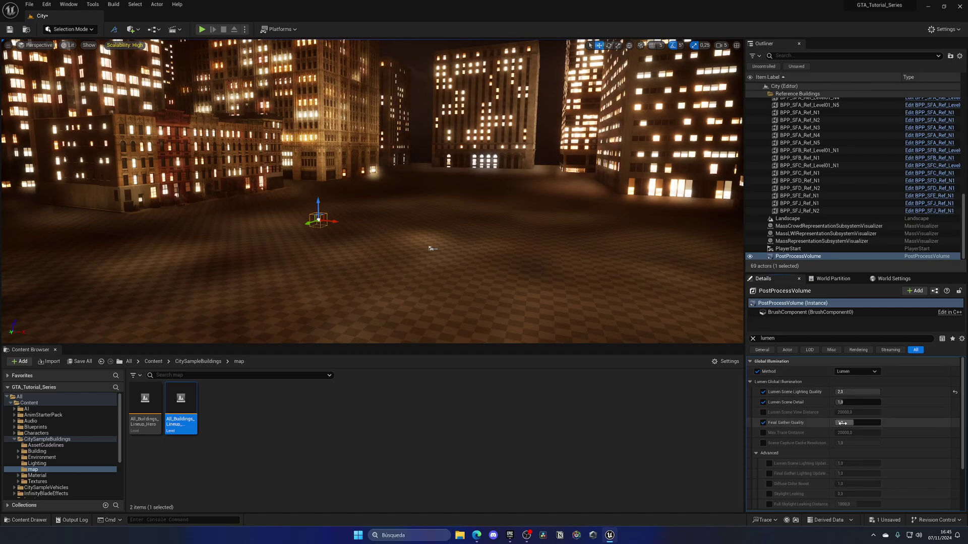
pyautogui.write('2')
pyautogui.press('Return')
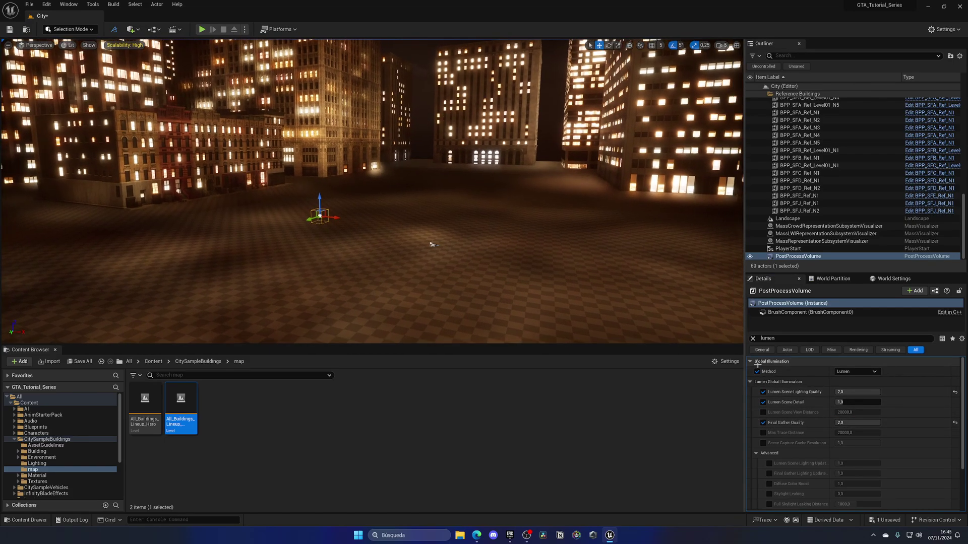
# Enable the Lumen Reflections Quality override and set it to 2, leaving Ray Lighting Mode without an override
pyautogui.scroll(-3, 804, 442)
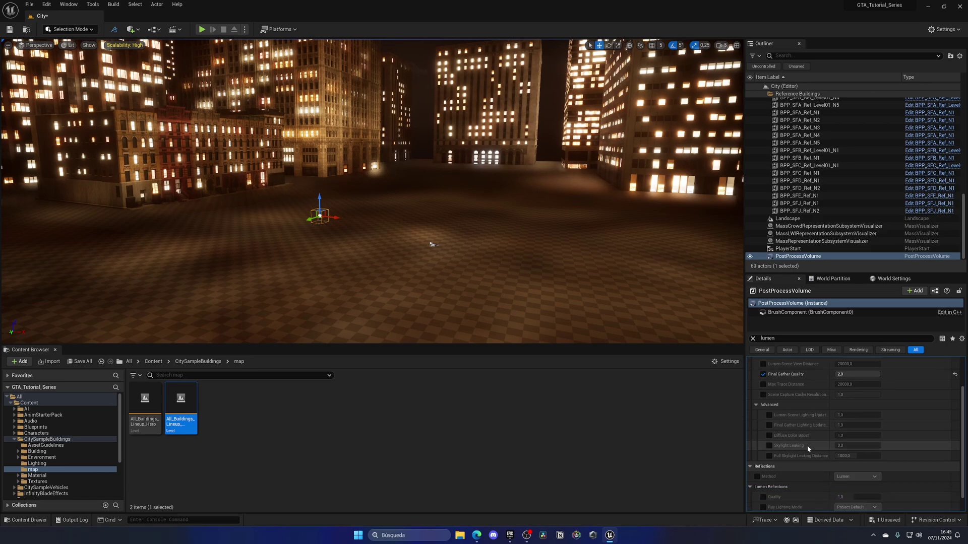
pyautogui.scroll(-2, 801, 446)
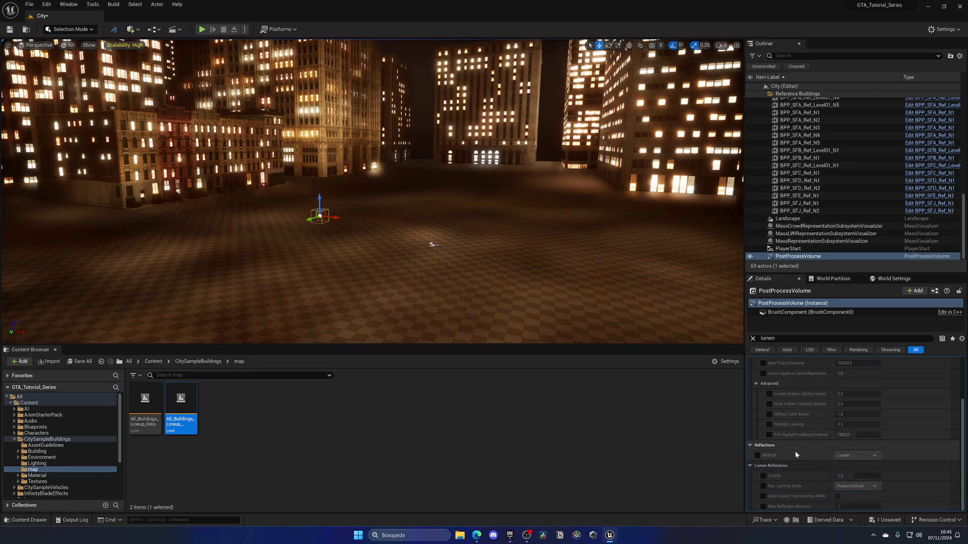
pyautogui.click(798, 487)
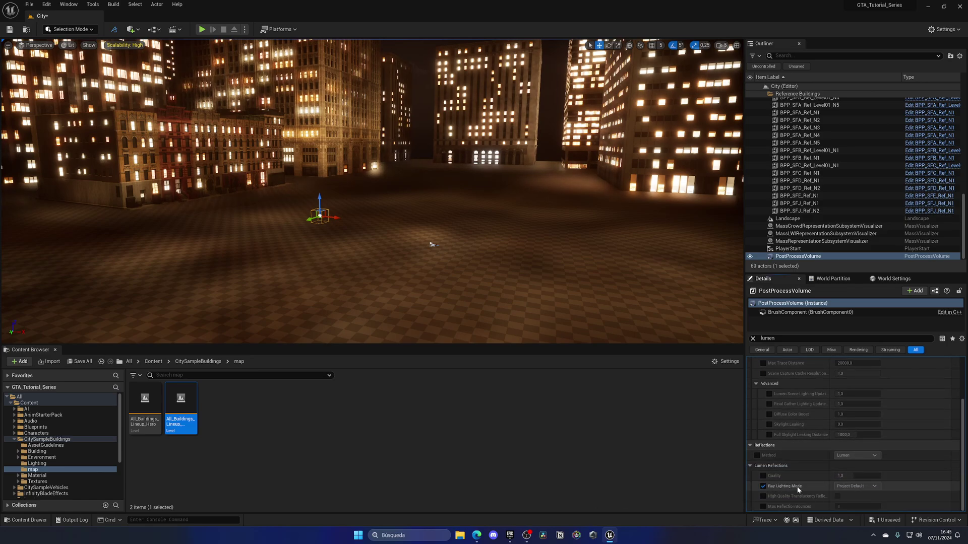
pyautogui.click(763, 486)
pyautogui.click(762, 476)
pyautogui.moveTo(483, 186); pyautogui.dragTo(469, 231, button='right')
pyautogui.press('w')
pyautogui.press('s')
pyautogui.click(841, 473)
pyautogui.write('3')
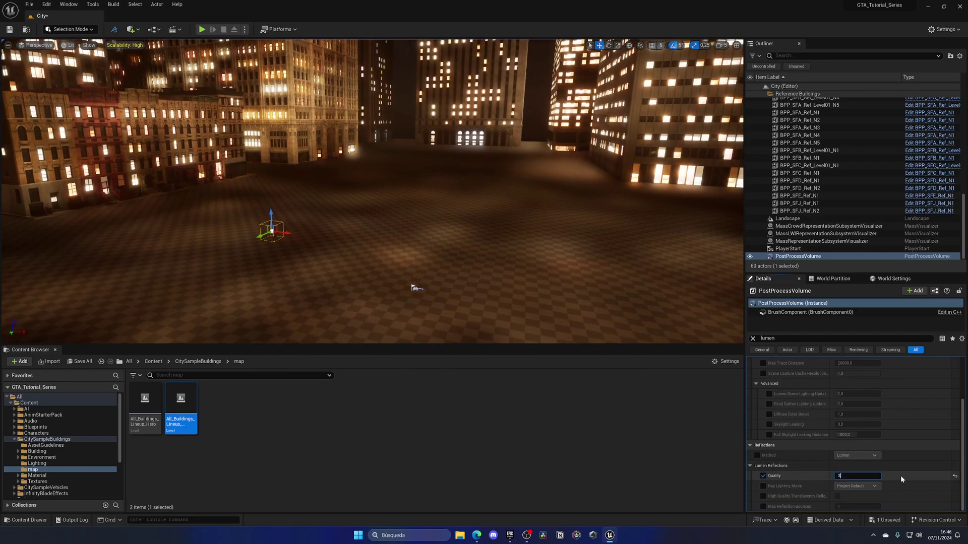
pyautogui.moveTo(875, 475); pyautogui.dragTo(857, 475)
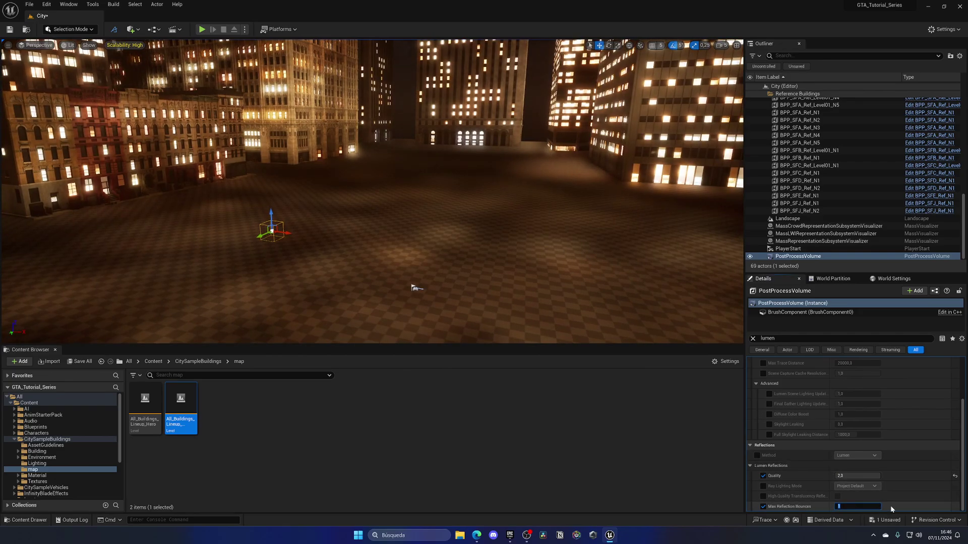
# Set the Max Reflection Bounces override to 3 and save the level
pyautogui.press('Return')
pyautogui.moveTo(514, 199); pyautogui.dragTo(508, 195, button='right')
pyautogui.press('s')
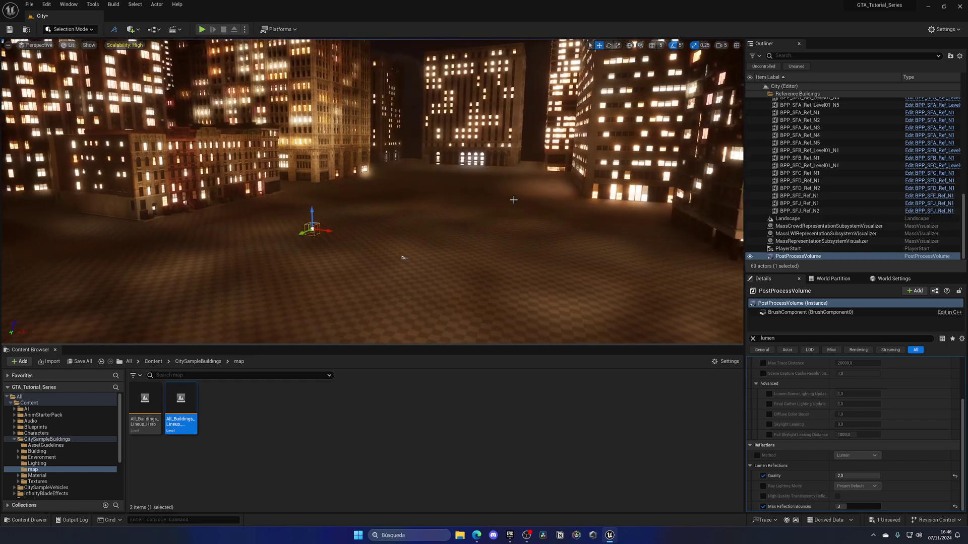
pyautogui.scroll(3, 803, 460)
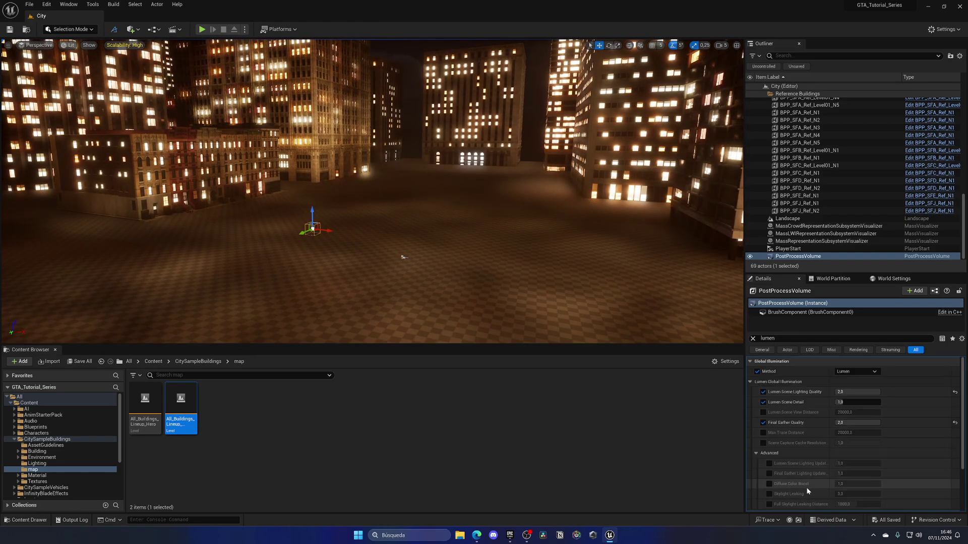
# Play-test the City level by running the character past the lit buildings, end the session, and close the Message Log
pyautogui.click(202, 29)
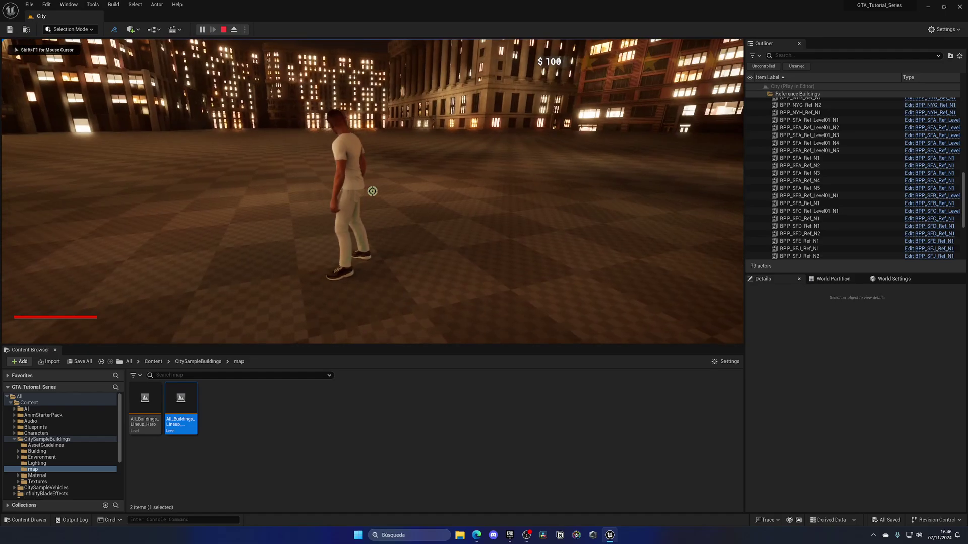
pyautogui.press('w')
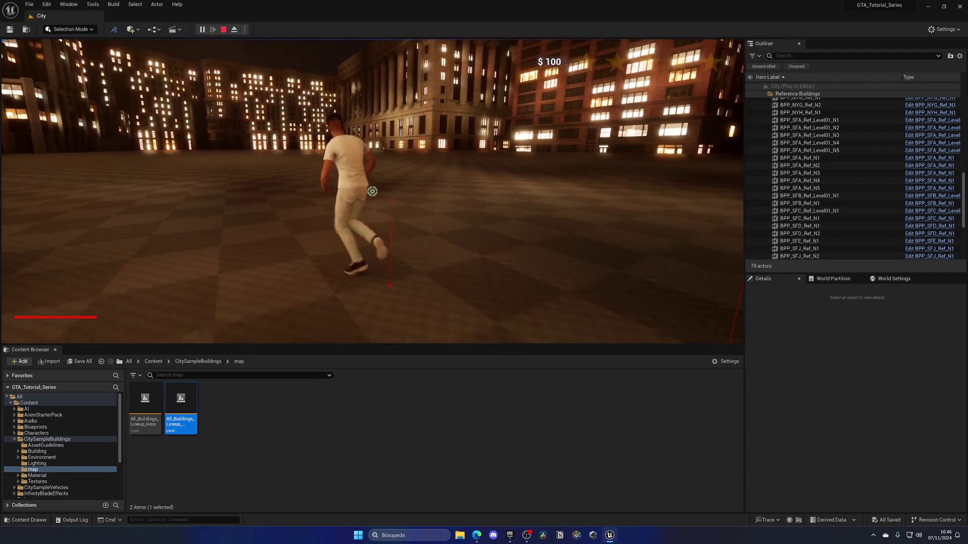
pyautogui.press('a')
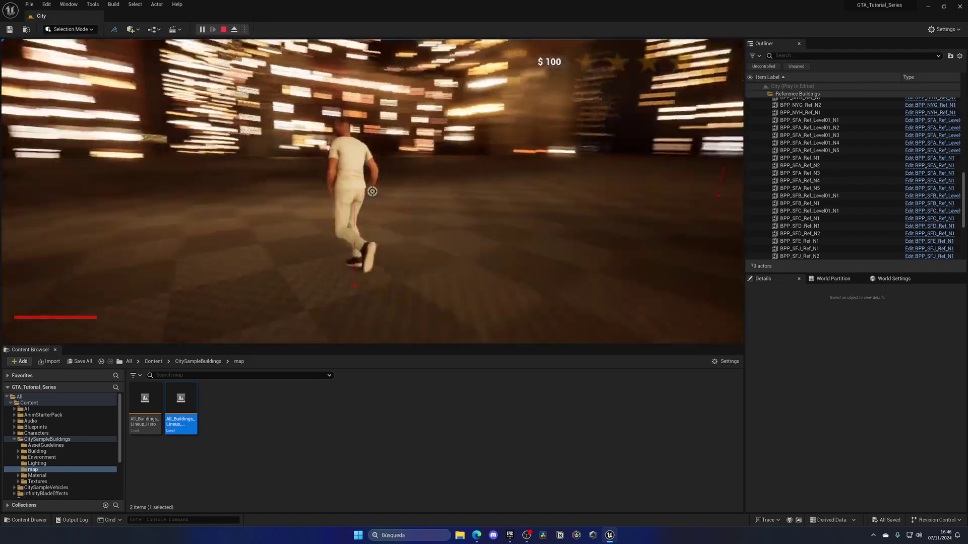
pyautogui.press('Escape')
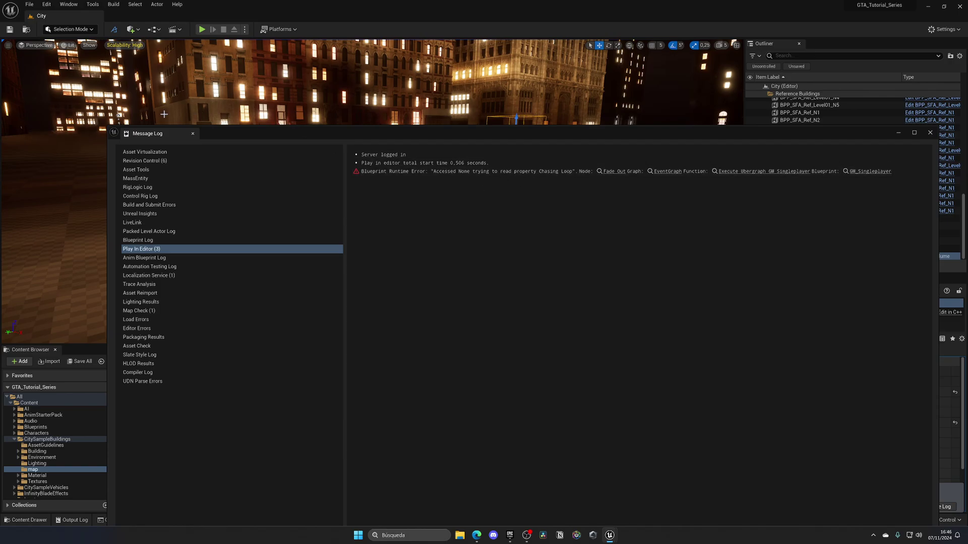
pyautogui.click(193, 133)
pyautogui.moveTo(353, 202); pyautogui.dragTo(464, 143, button='right')
pyautogui.press('s')
pyautogui.scroll(-1, 453, 171)
pyautogui.moveTo(524, 284); pyautogui.dragTo(580, 315, button='right')
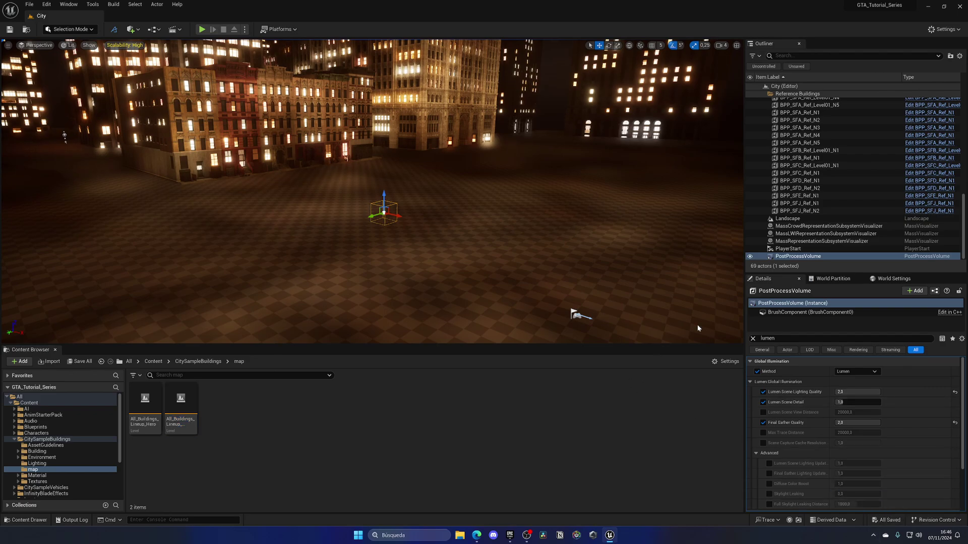
# Browse the CitySampleBuildings Building assets down to the Mesh folder of Kit_Bldg_CHC_L11_A for possible ground pieces
pyautogui.click(216, 362)
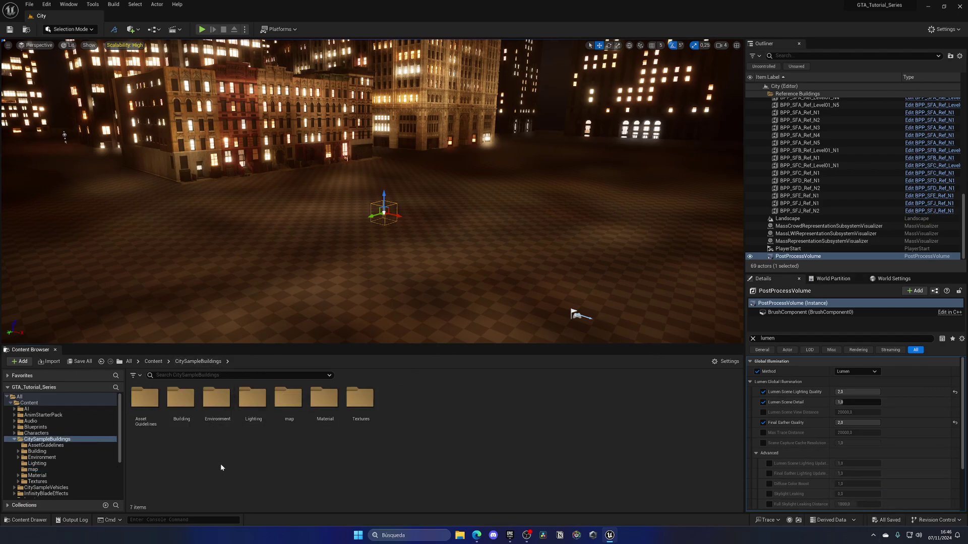
pyautogui.doubleClick(183, 422)
pyautogui.moveTo(367, 271); pyautogui.dragTo(333, 261, button='right')
pyautogui.doubleClick(158, 422)
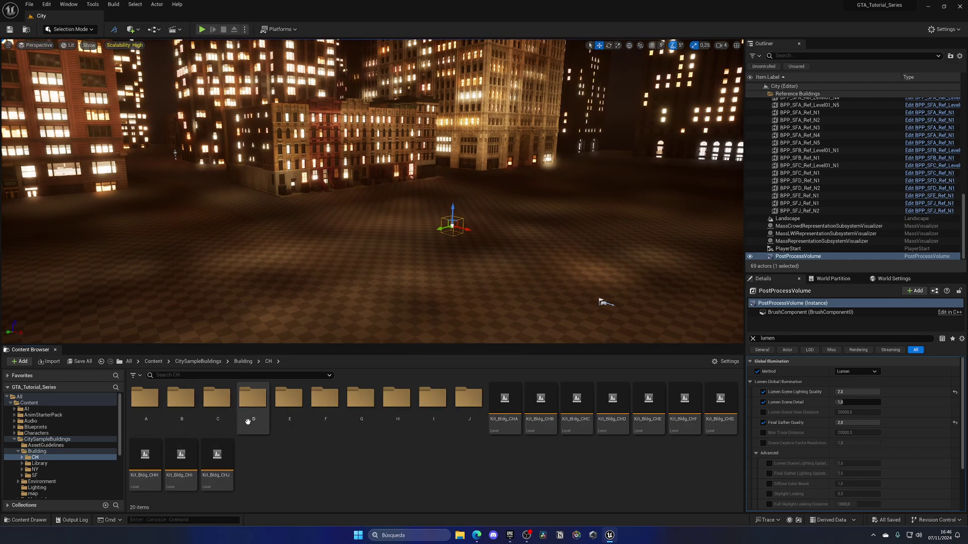
pyautogui.doubleClick(217, 403)
pyautogui.doubleClick(218, 426)
pyautogui.doubleClick(180, 401)
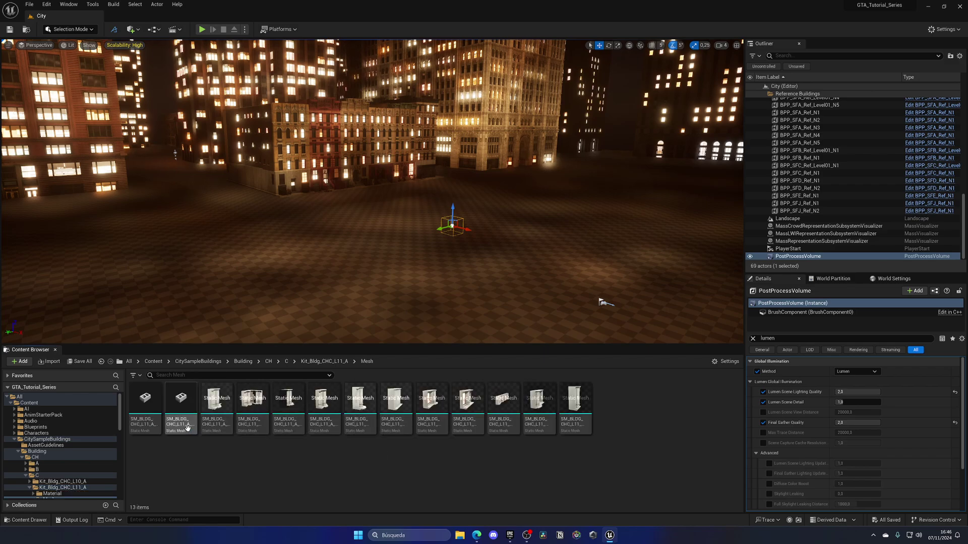
pyautogui.moveTo(314, 295); pyautogui.dragTo(404, 305, button='right')
pyautogui.click(314, 295)
# Find the rooftop kit assets in CitySampleBuildings under Environment, RoofTop, Kit_RoofTop
pyautogui.click(200, 362)
pyautogui.doubleClick(214, 401)
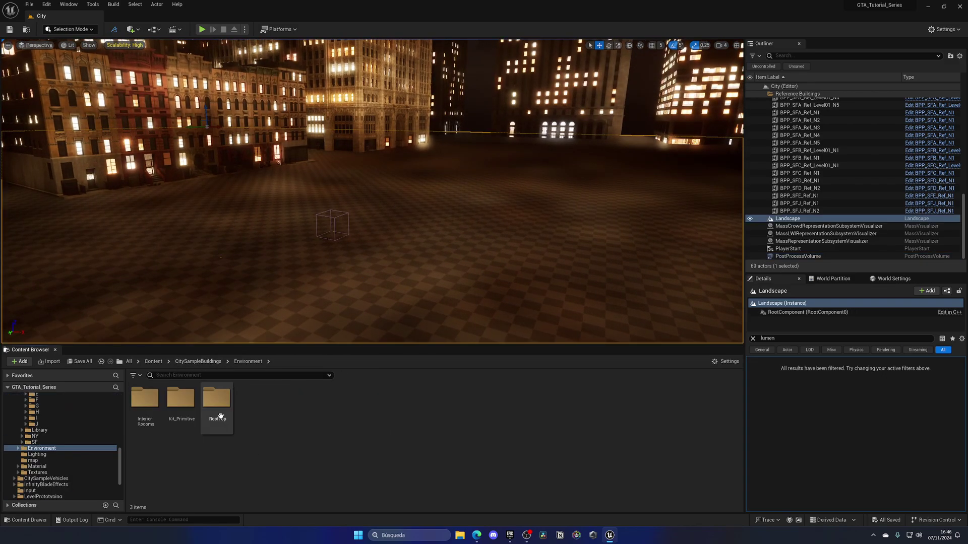
pyautogui.doubleClick(146, 407)
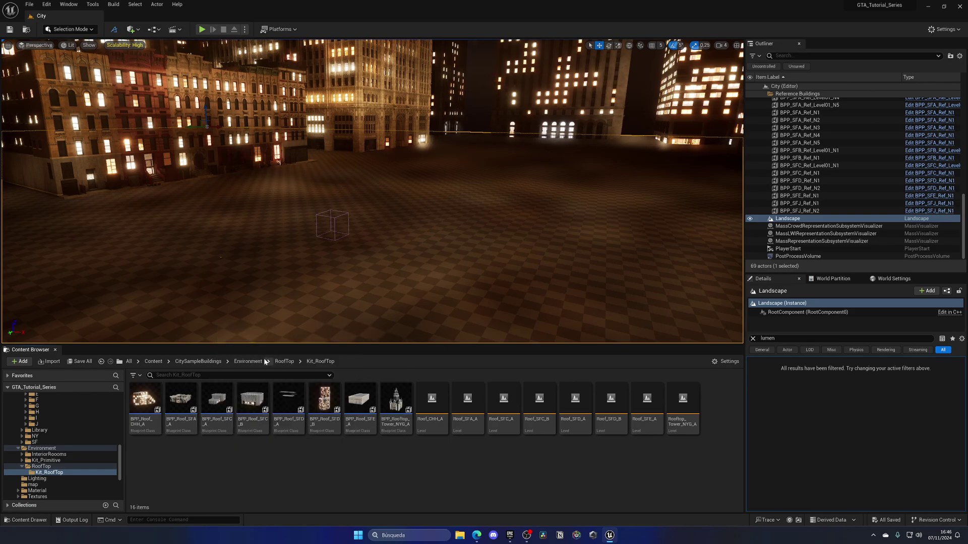
pyautogui.click(284, 361)
pyautogui.click(252, 363)
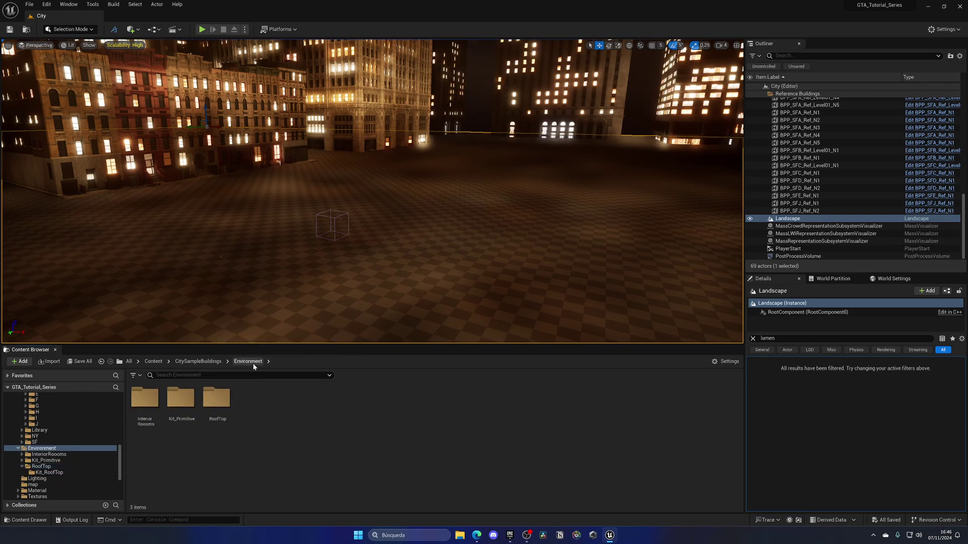
pyautogui.doubleClick(214, 402)
pyautogui.doubleClick(146, 400)
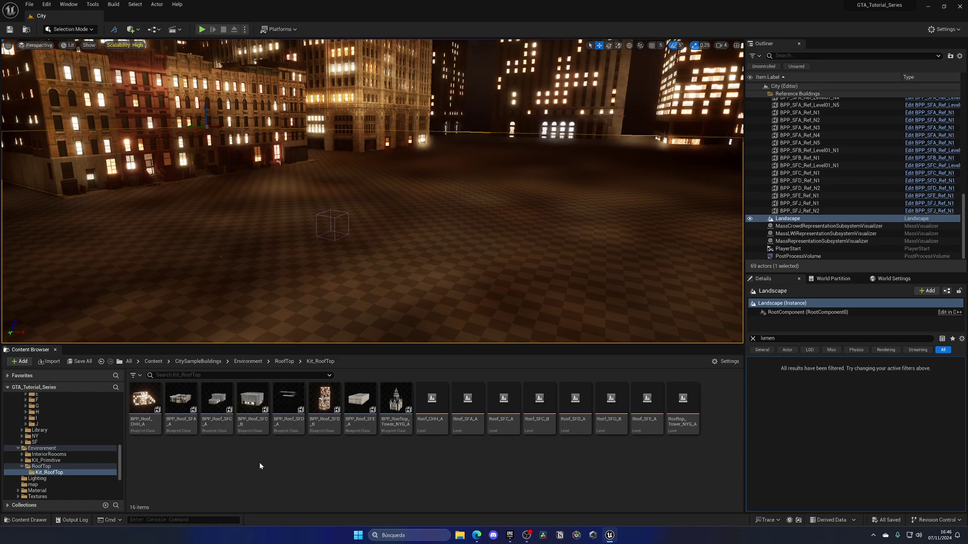
# Place BPP_Roof_SFE_A in the open area between the buildings, lower it to ground level, and have PlayerStart on its surface
pyautogui.moveTo(357, 403); pyautogui.dragTo(471, 223)
pyautogui.moveTo(473, 291); pyautogui.dragTo(471, 332)
pyautogui.moveTo(472, 333); pyautogui.dragTo(227, 335, button='right')
pyautogui.press('s')
pyautogui.press('w')
pyautogui.moveTo(492, 315); pyautogui.dragTo(444, 302, button='right')
pyautogui.press('w')
pyautogui.moveTo(351, 320); pyautogui.dragTo(292, 231, button='right')
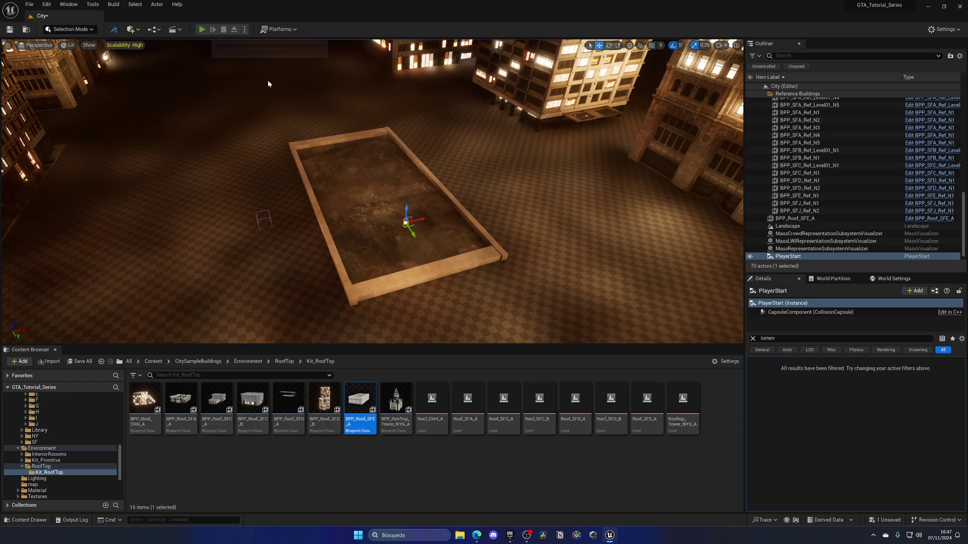
# Play-test walking on the placed roof surface and end the session
pyautogui.hotkey('alt', 'p')
pyautogui.press('w')
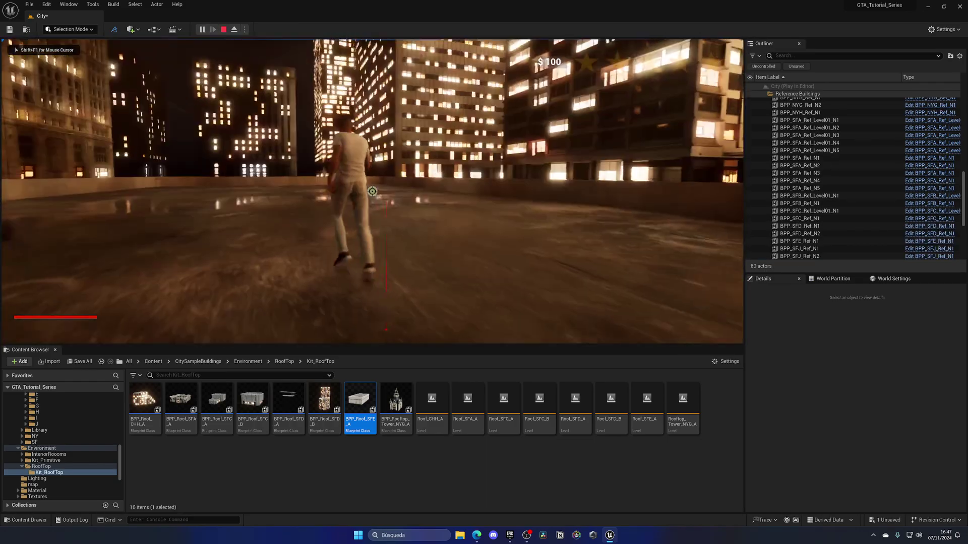
pyautogui.press('Escape')
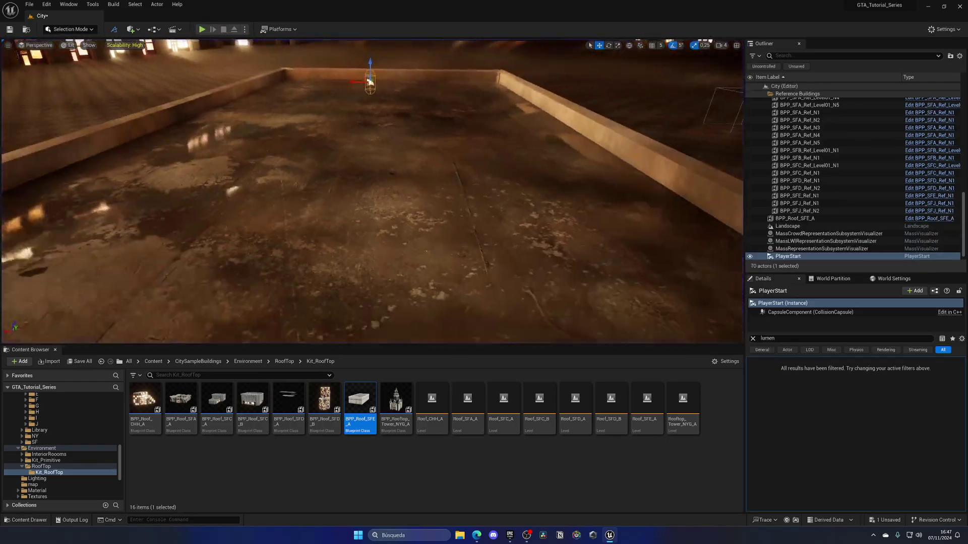
# Scale BPP_Roof_SFE_A uniformly to 3 on all axes
pyautogui.doubleClick(794, 218)
pyautogui.click(752, 339)
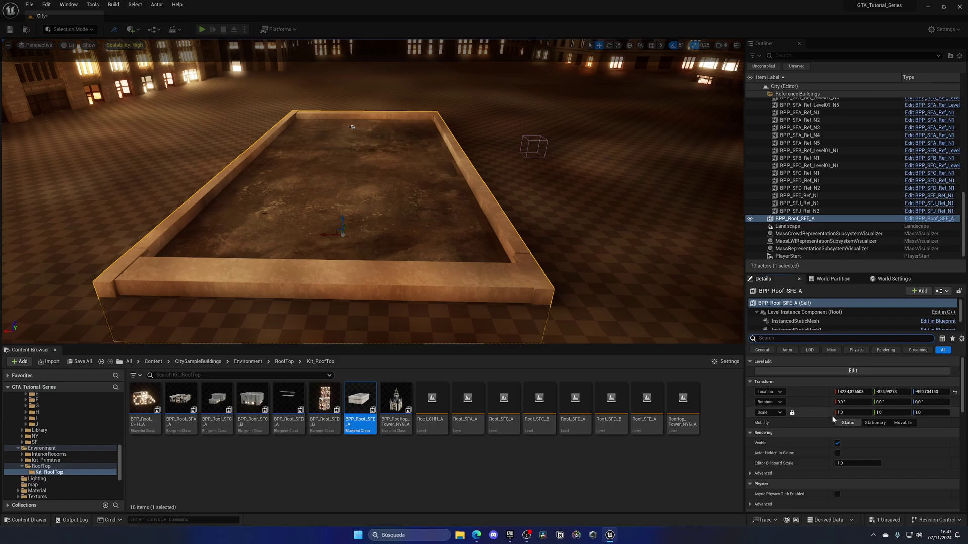
pyautogui.write('3')
pyautogui.press('Return')
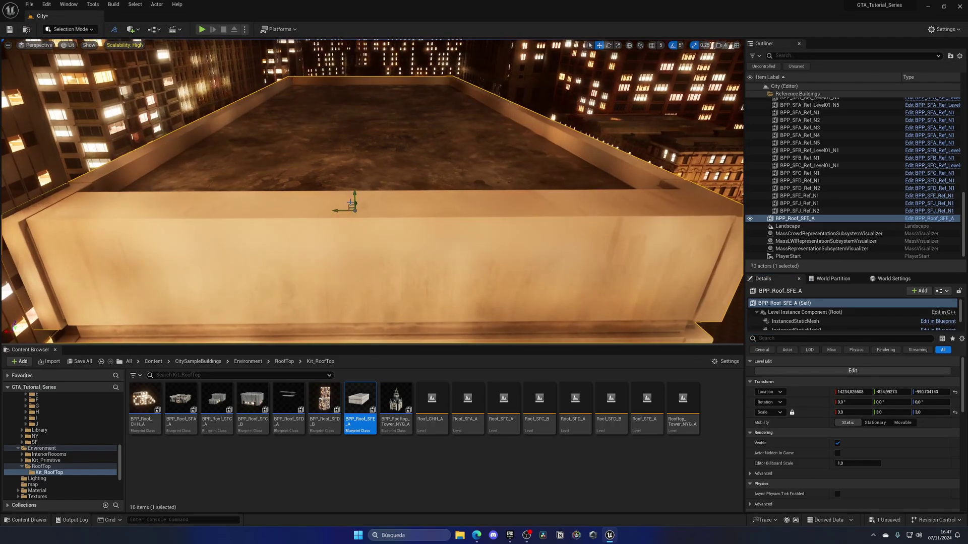
# Lower the enlarged roof to about Z -3201 so it serves as ground, and shift it to about Y 1138
pyautogui.moveTo(355, 193); pyautogui.dragTo(364, 249)
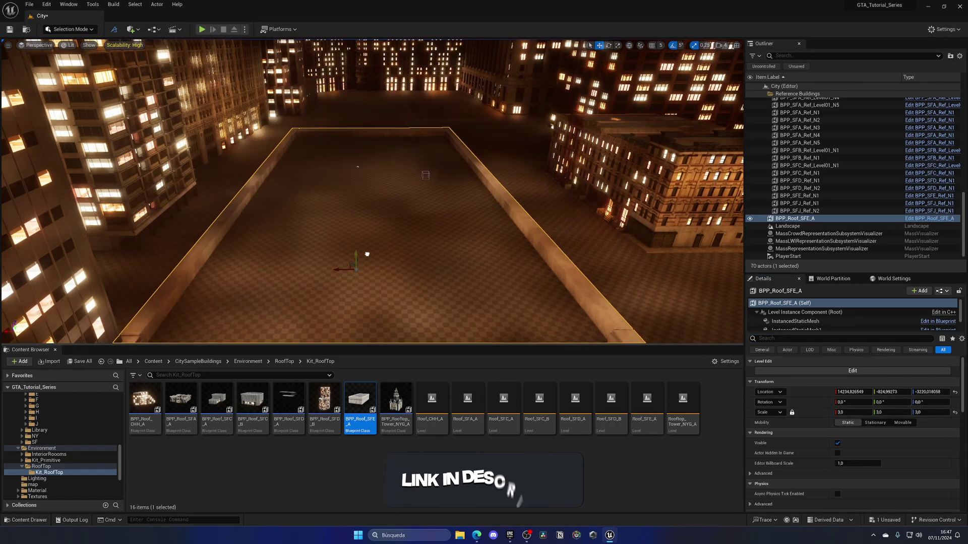
pyautogui.moveTo(361, 260); pyautogui.dragTo(434, 255, button='right')
pyautogui.moveTo(416, 247); pyautogui.dragTo(462, 221)
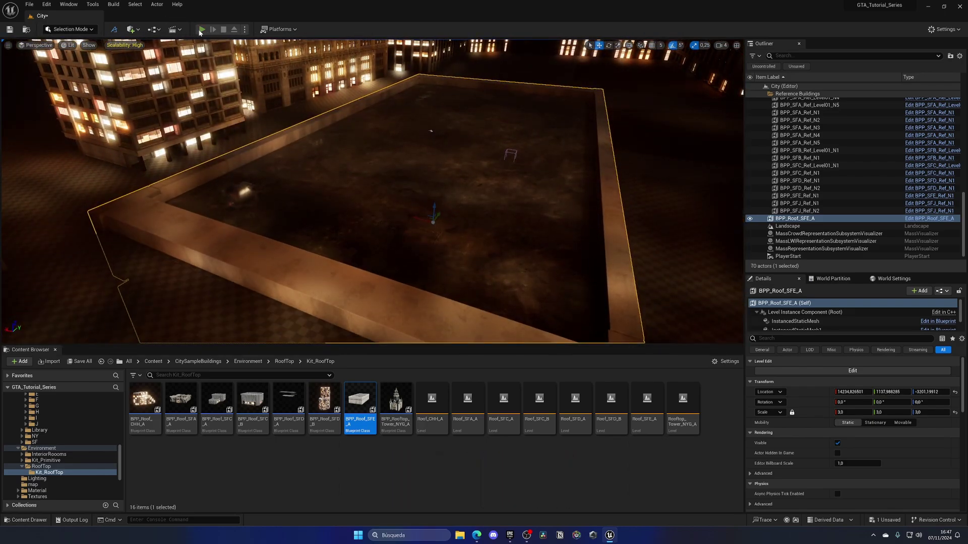
# Play-test the level on the enlarged ground surface
pyautogui.hotkey('alt', 'p')
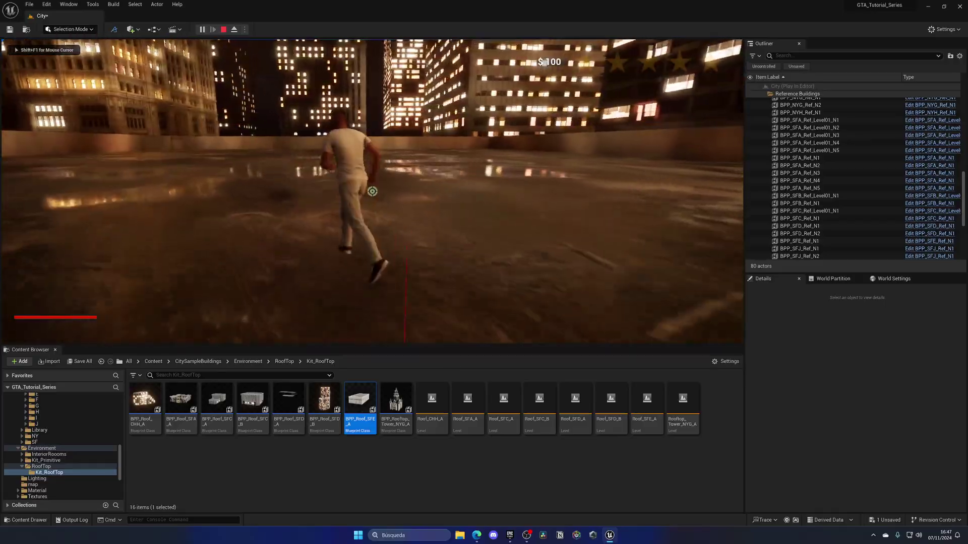